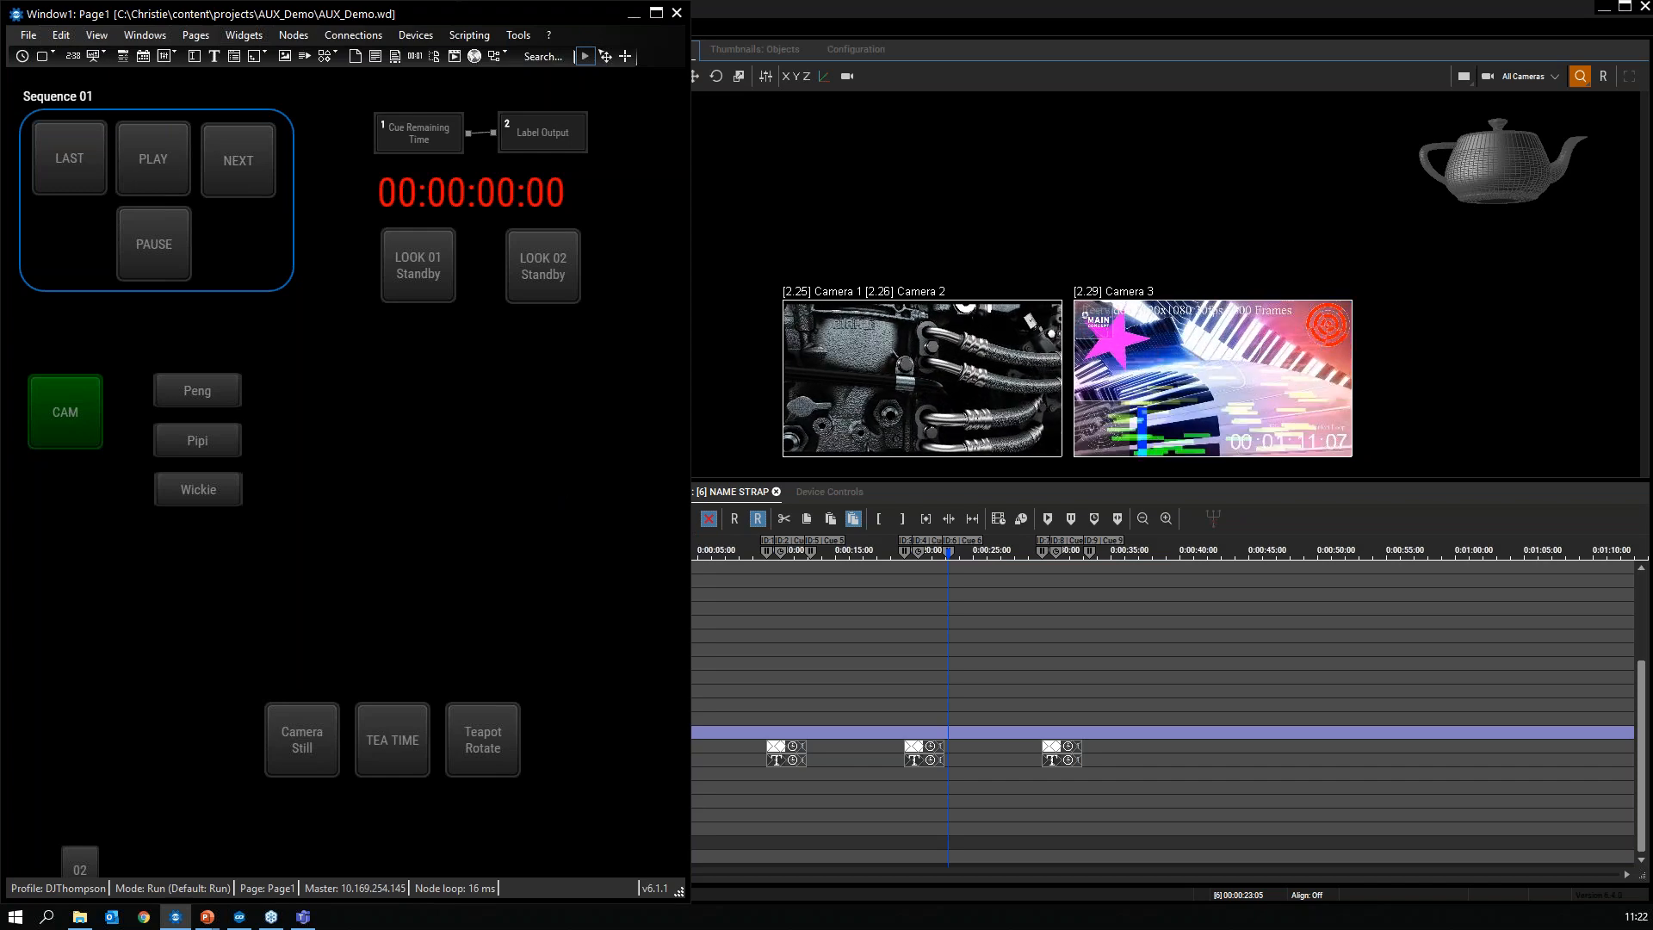
Step: Switch to Pandoras Box, open the MODEL sequence and play it briefly before pausing it again
{"action": "left_click", "coordinate": [704, 496]}
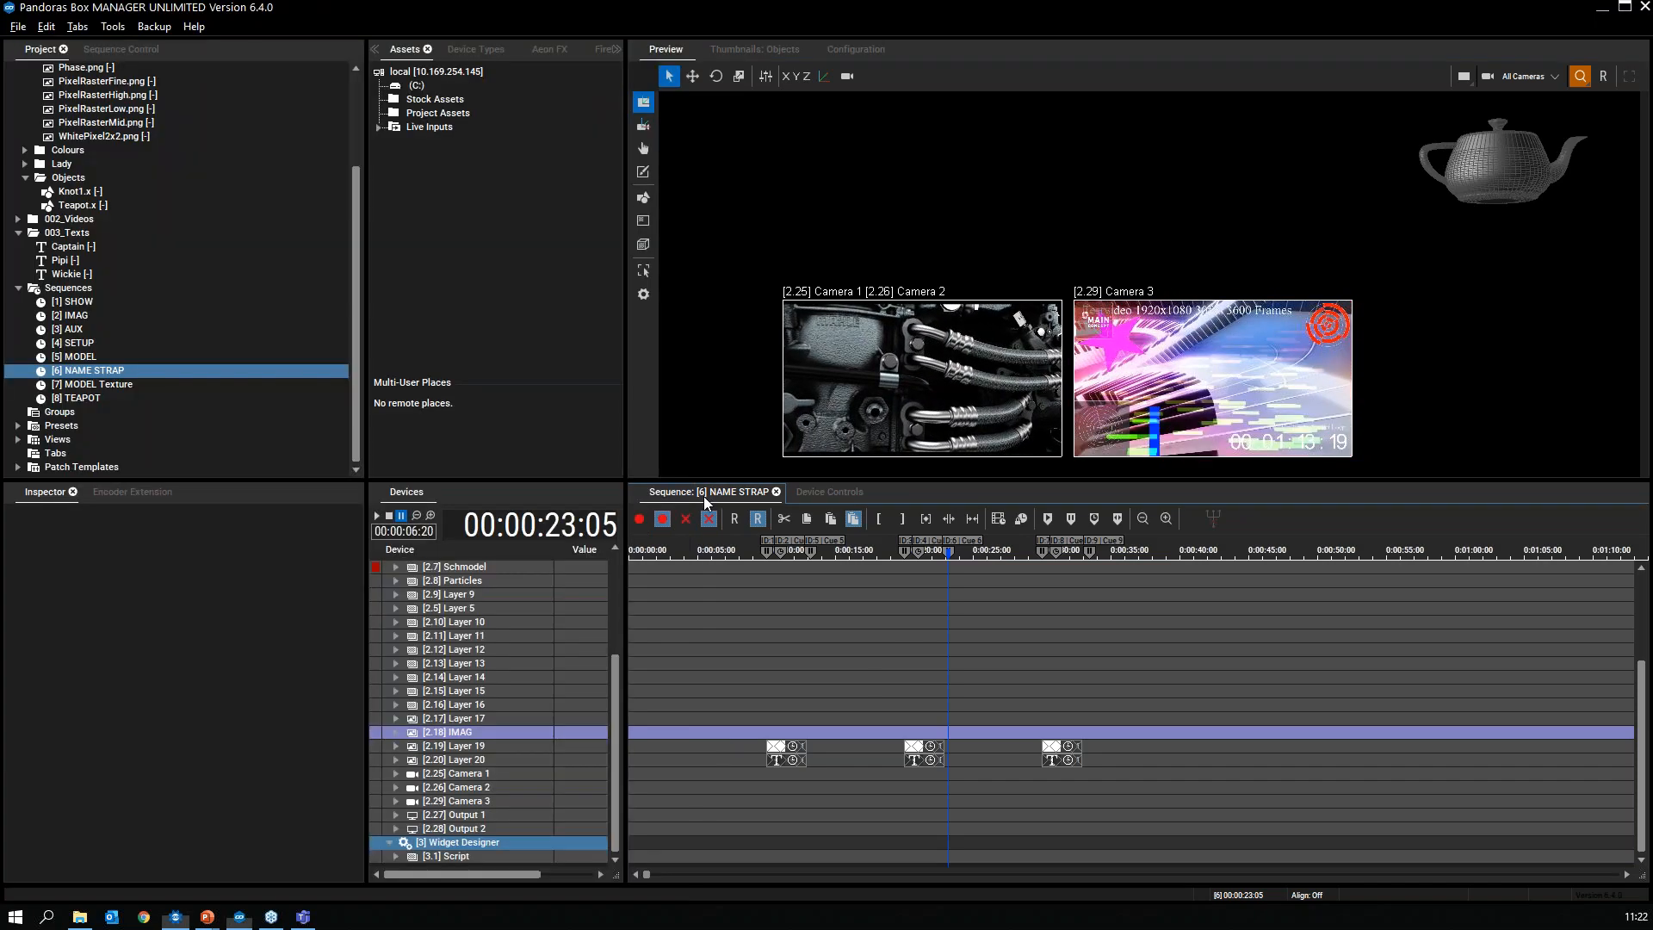
{"action": "left_click", "coordinate": [78, 357]}
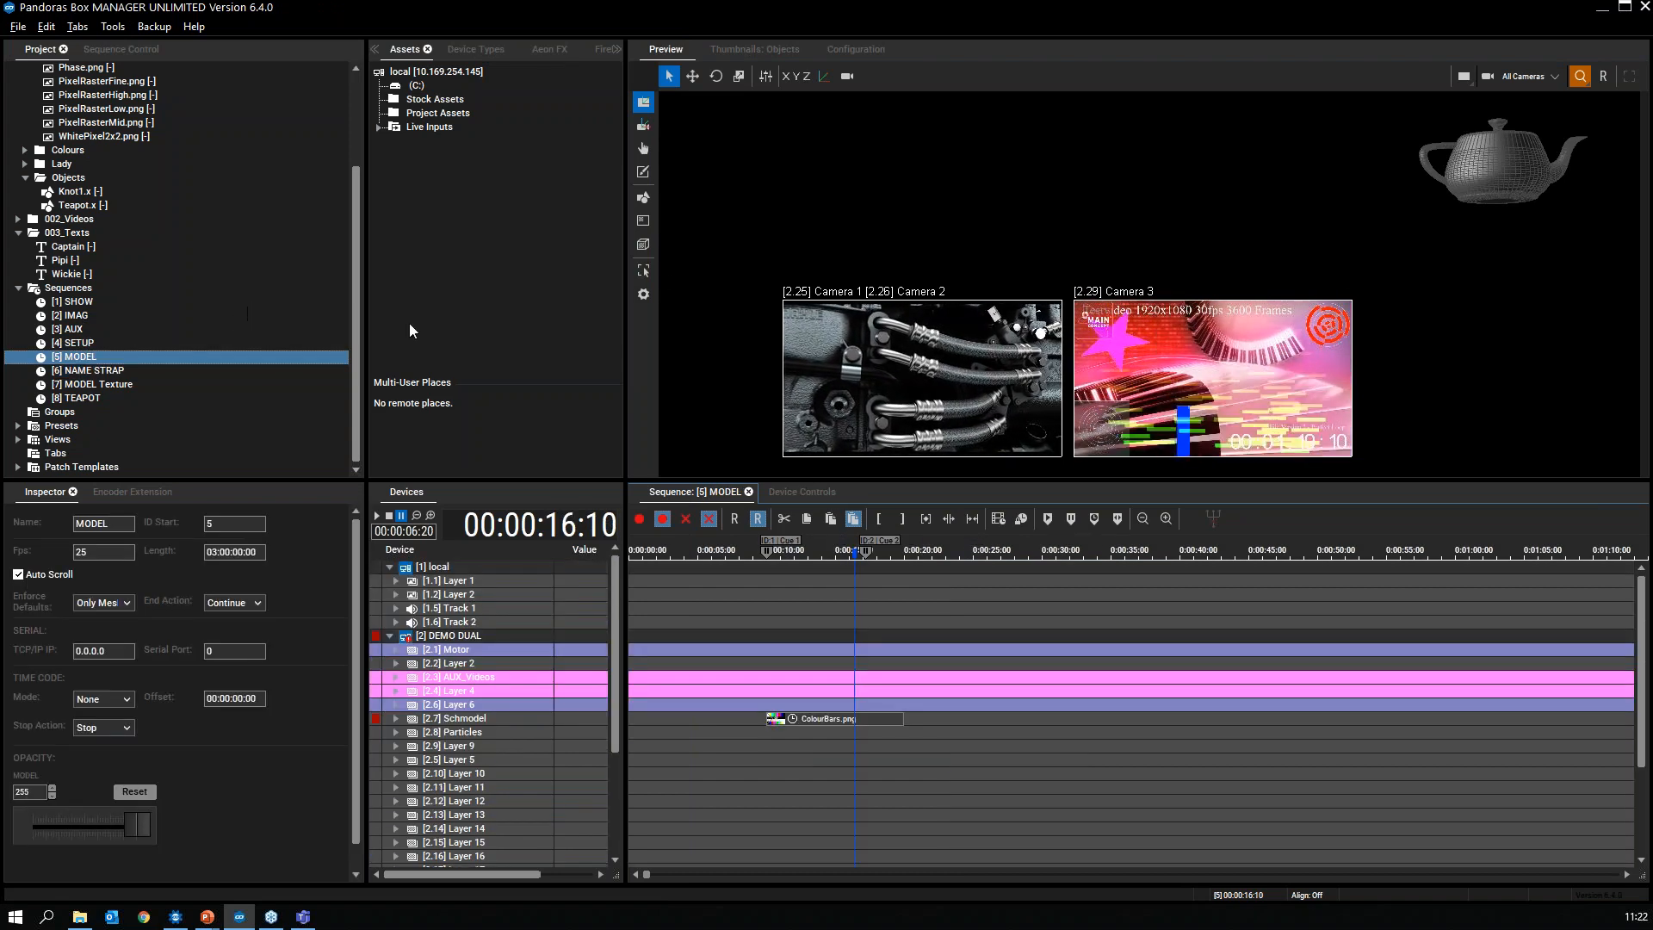
{"action": "key", "text": "space"}
{"action": "key", "text": "space"}
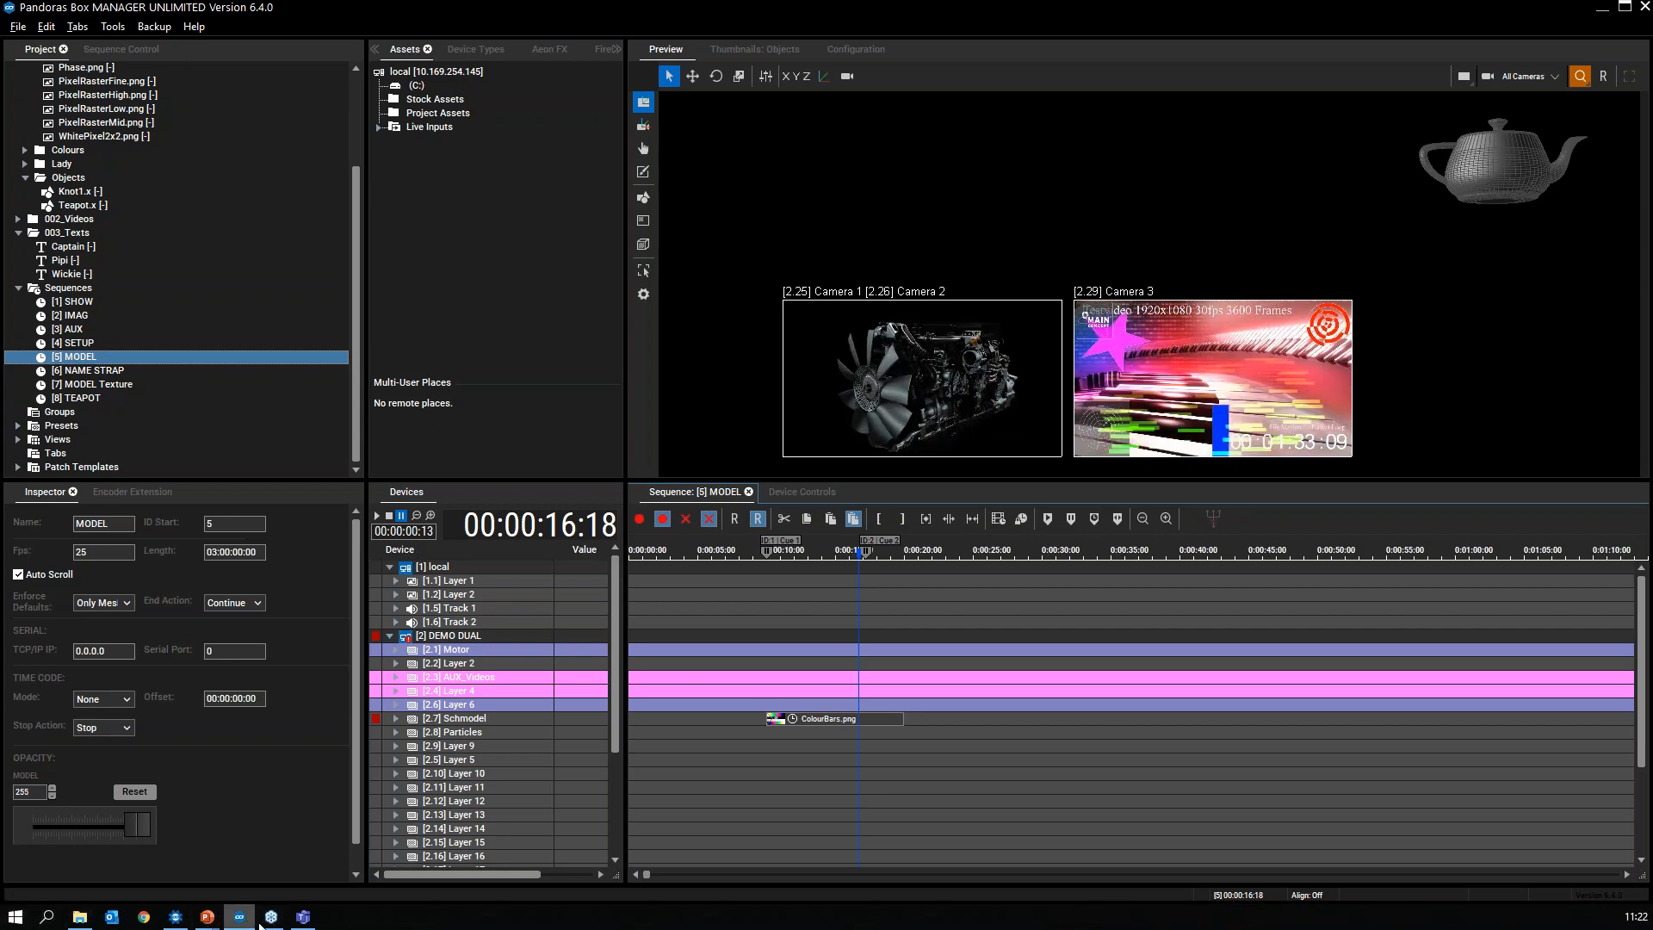
Step: Switch to the Widget Designer control page and trigger the TEA TIME cue
{"action": "left_click", "coordinate": [148, 918]}
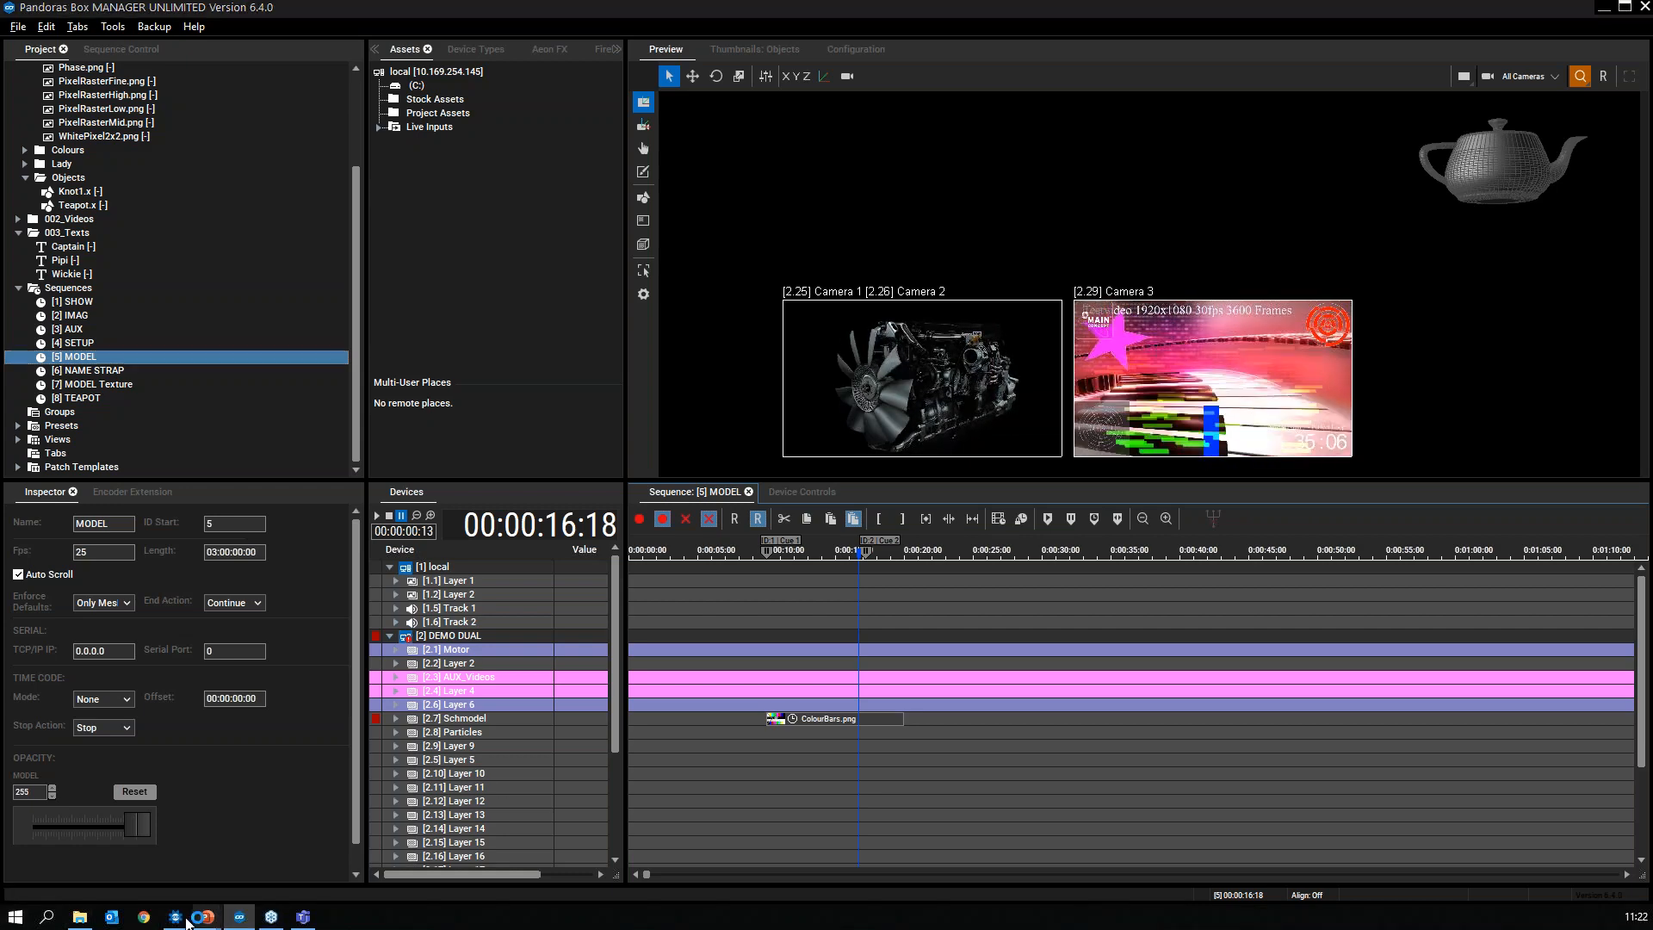
{"action": "left_click", "coordinate": [1630, 24]}
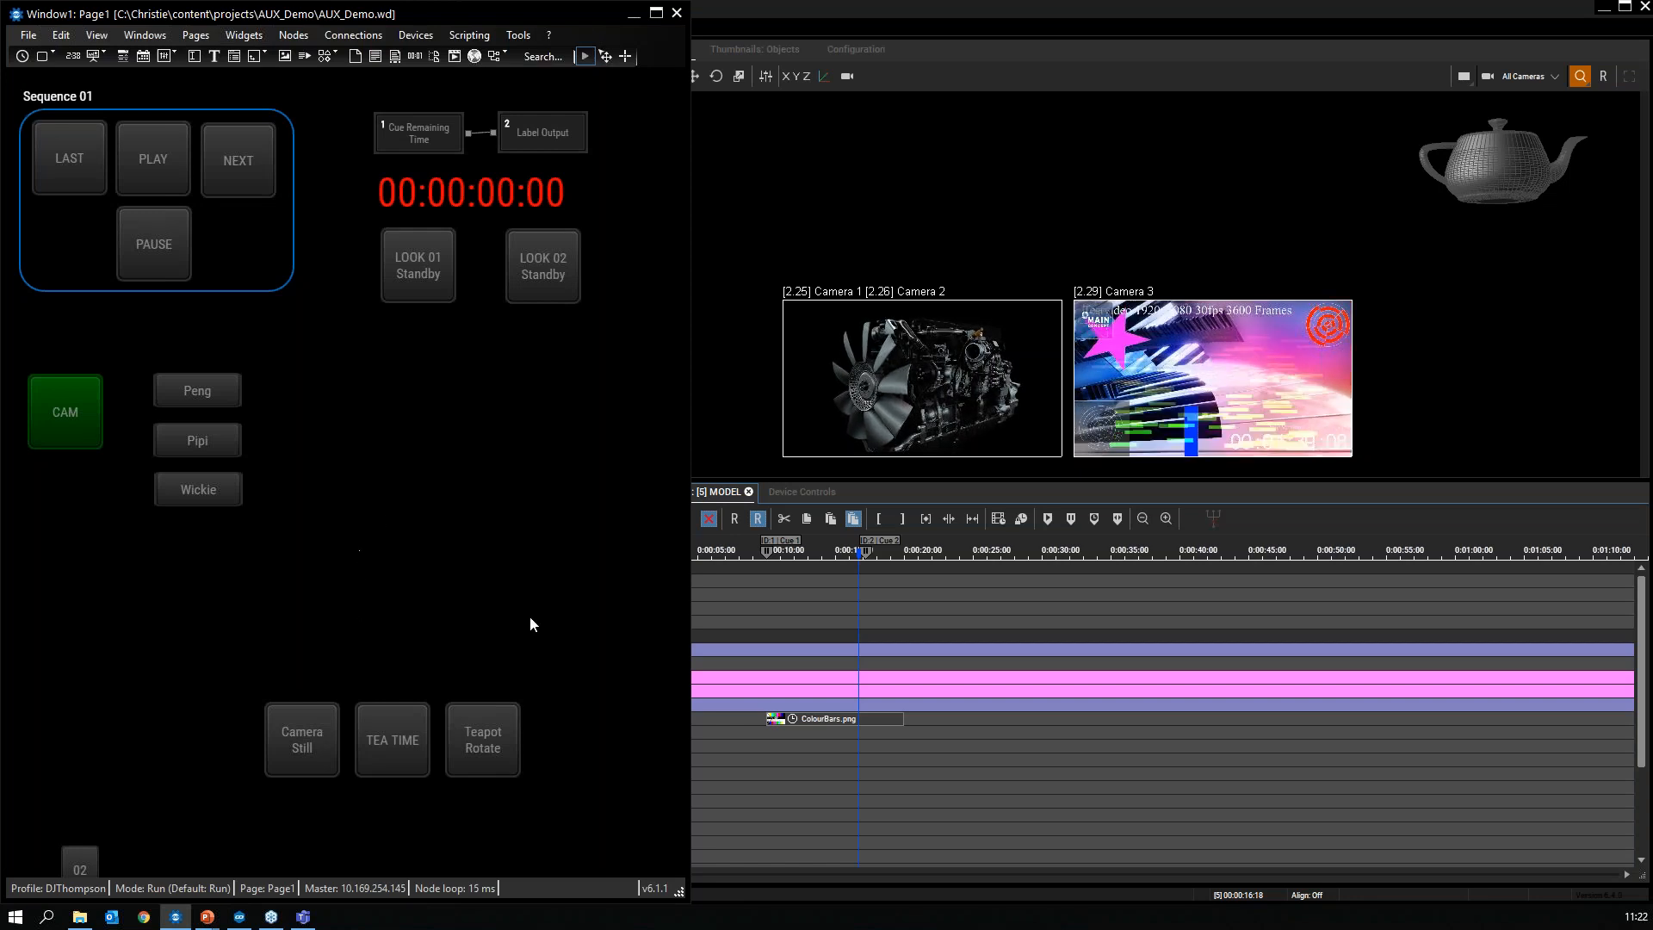
{"action": "left_click", "coordinate": [392, 737]}
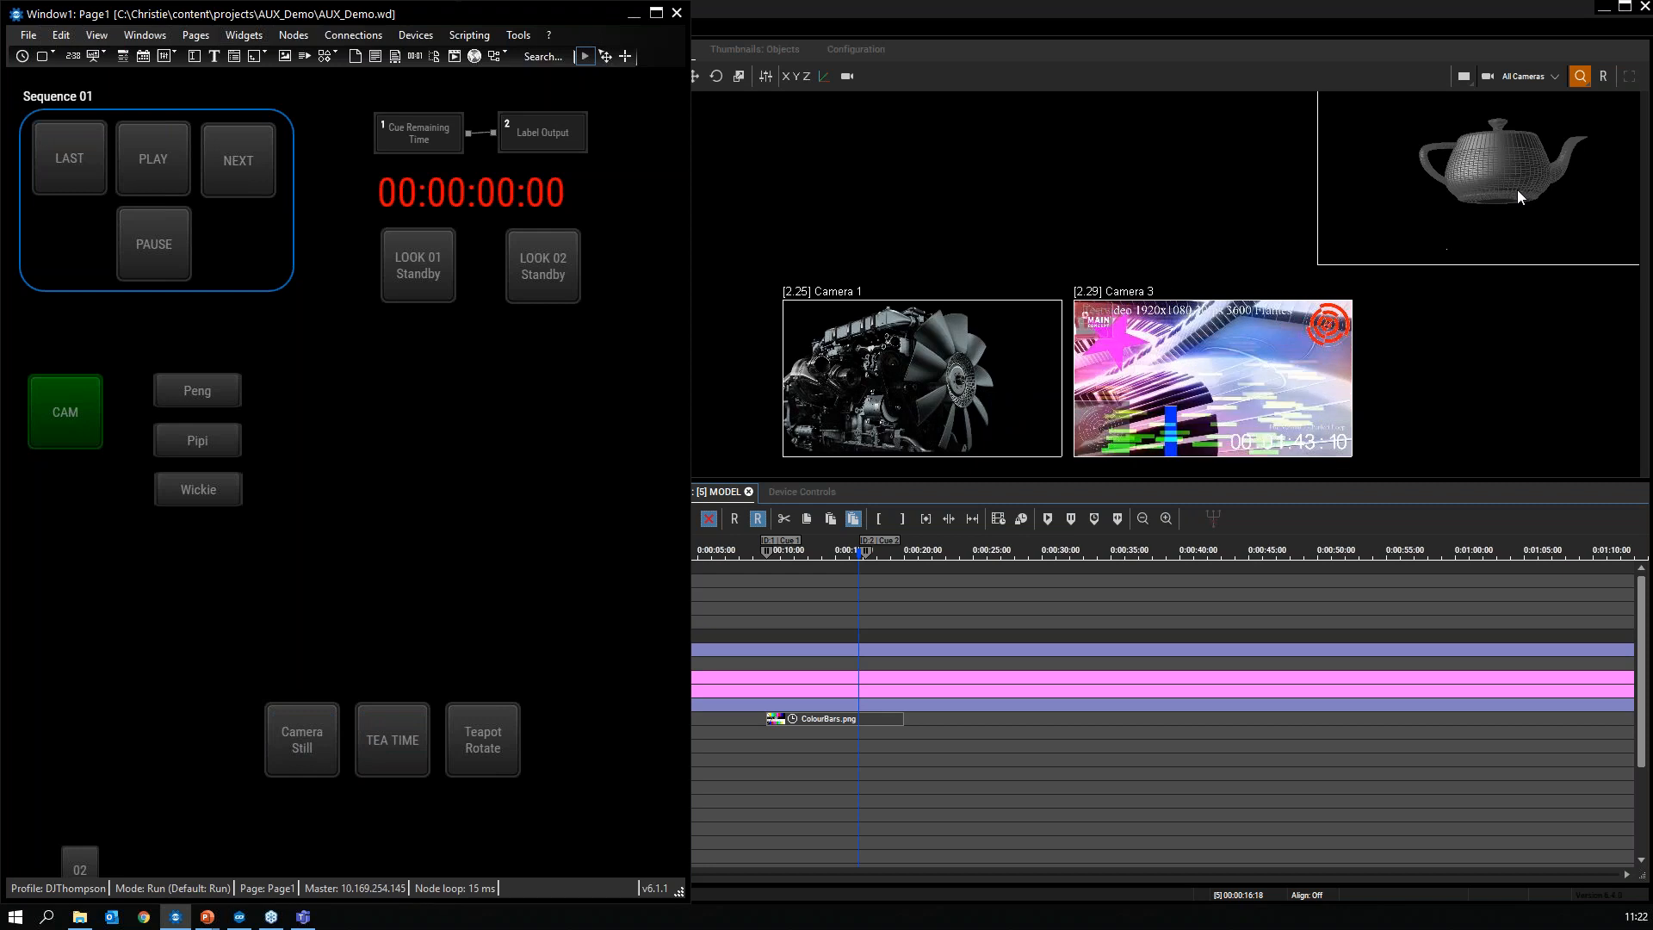
Step: Return to Pandoras Box, display the camera frustums in the preview and open the Schmodel layer's parameters
{"action": "left_click", "coordinate": [1520, 192]}
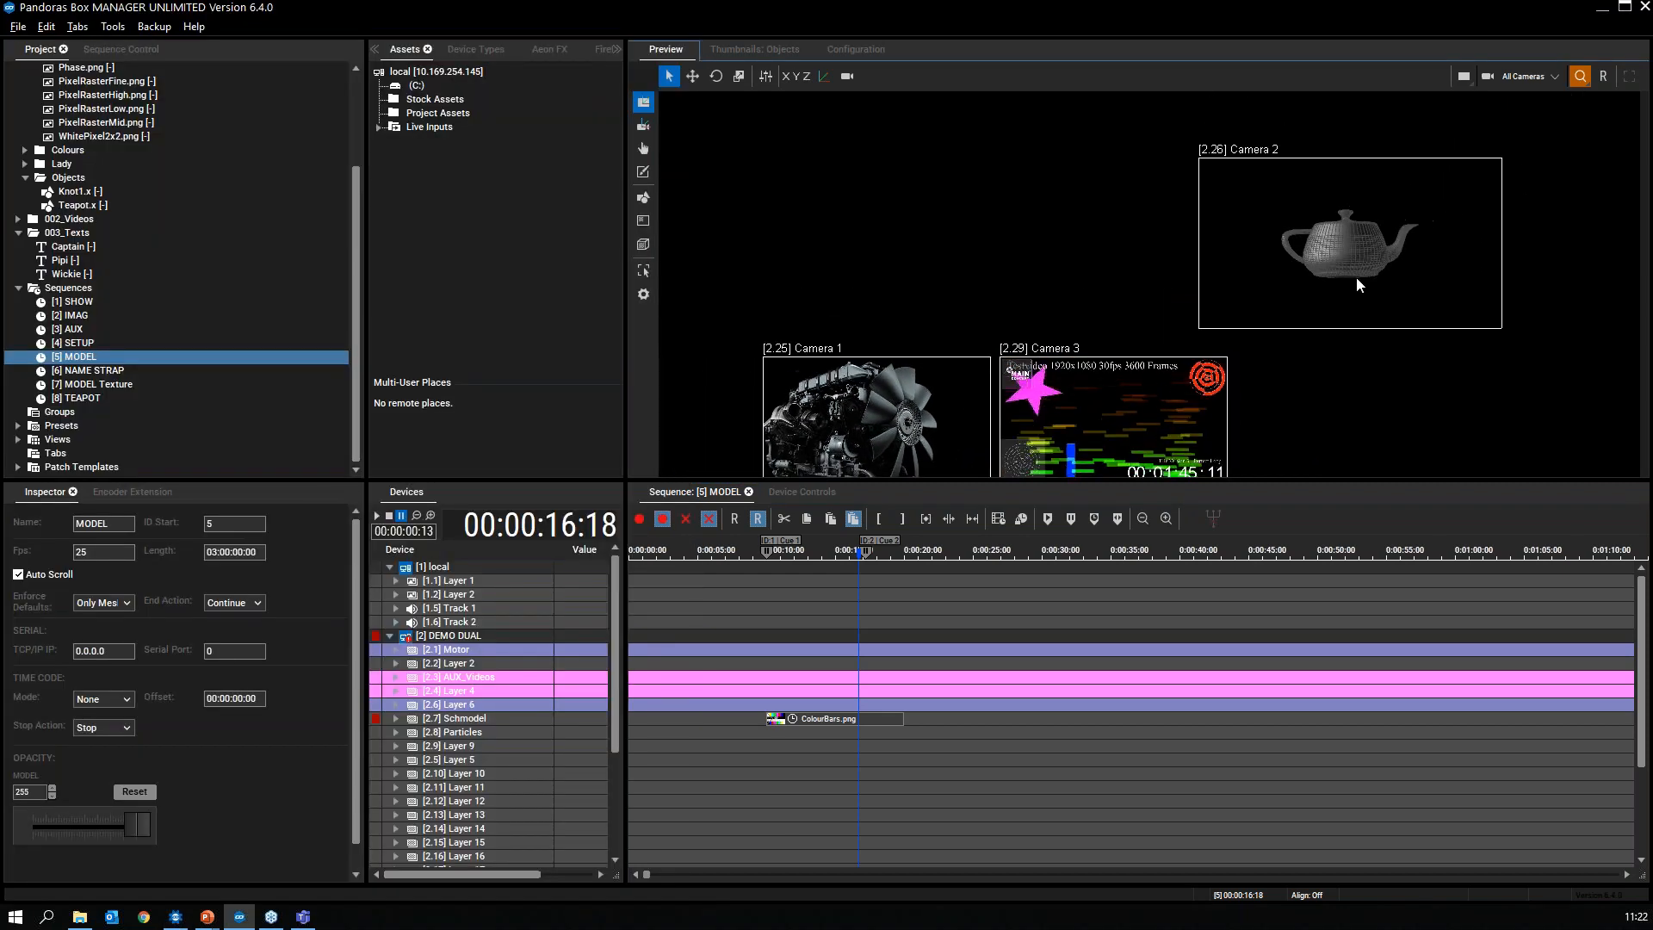
{"action": "left_click_drag", "start_coordinate": [1356, 276], "coordinate": [1413, 218]}
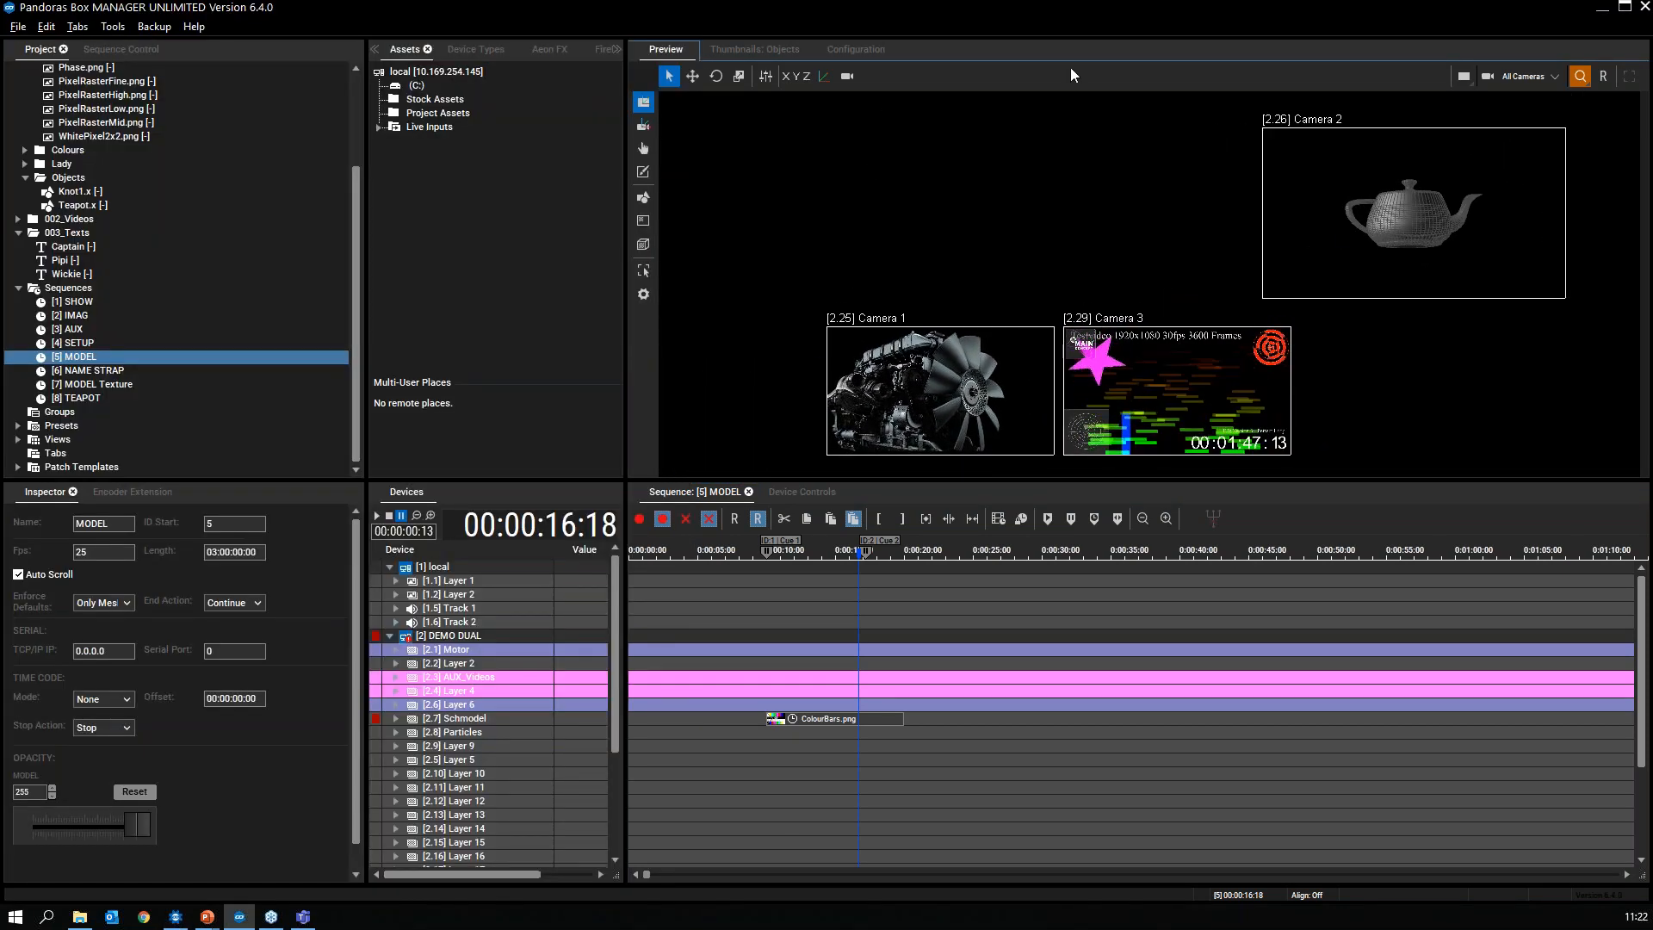
{"action": "left_click", "coordinate": [848, 76]}
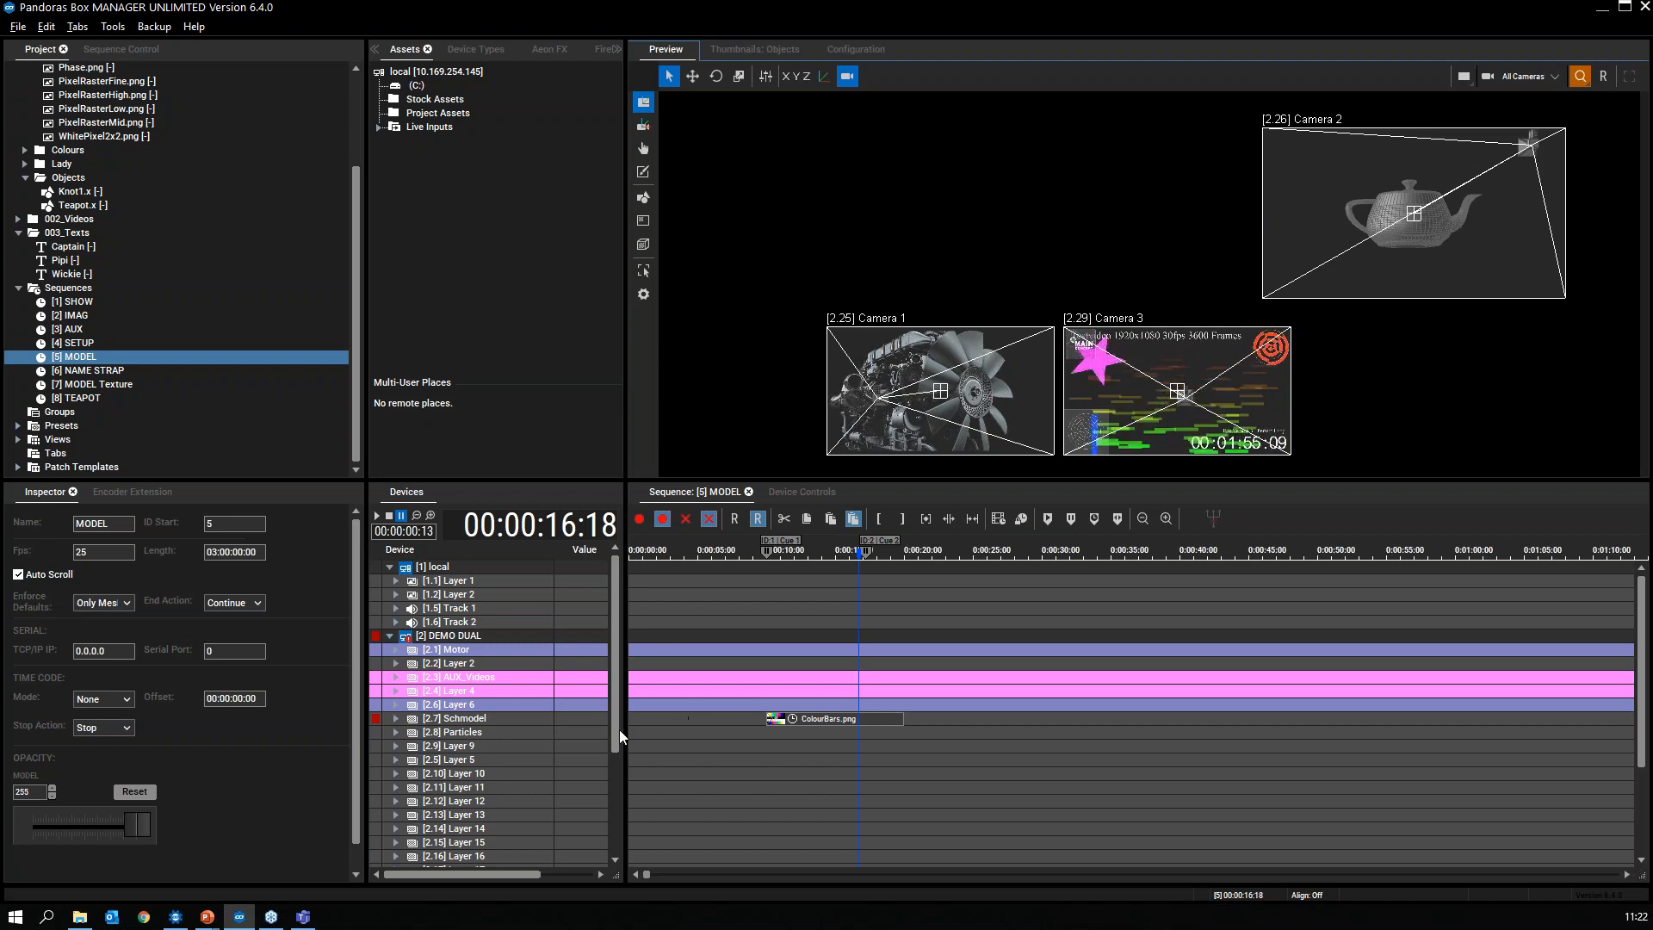
{"action": "left_click", "coordinate": [824, 720]}
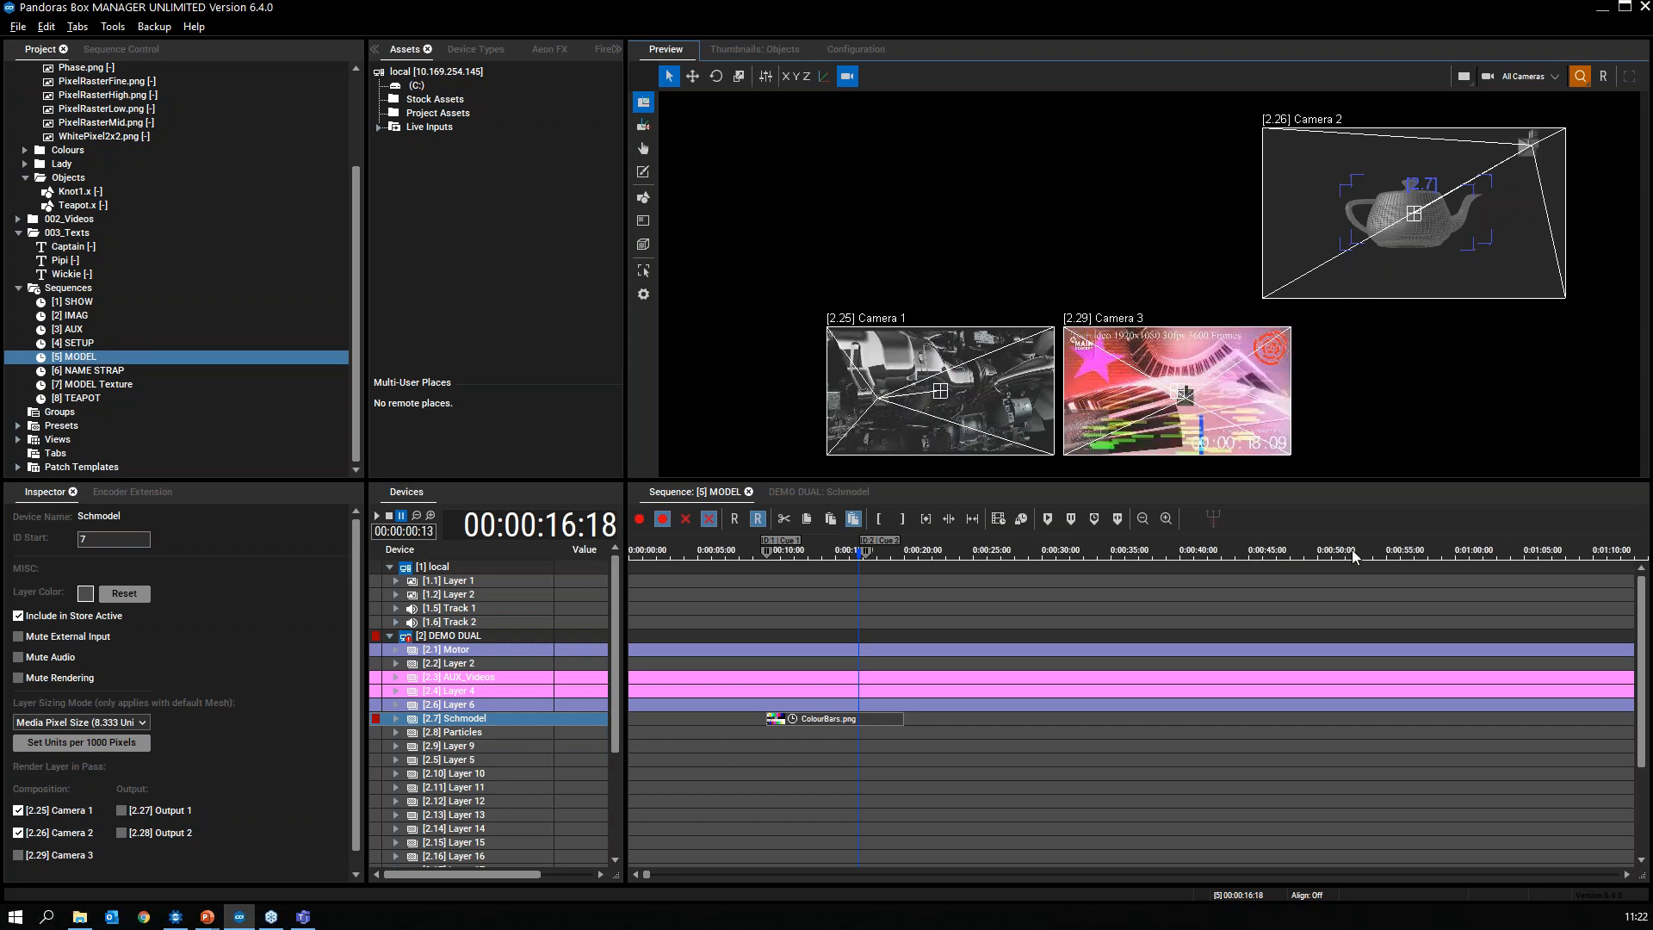
{"action": "left_click", "coordinate": [803, 491]}
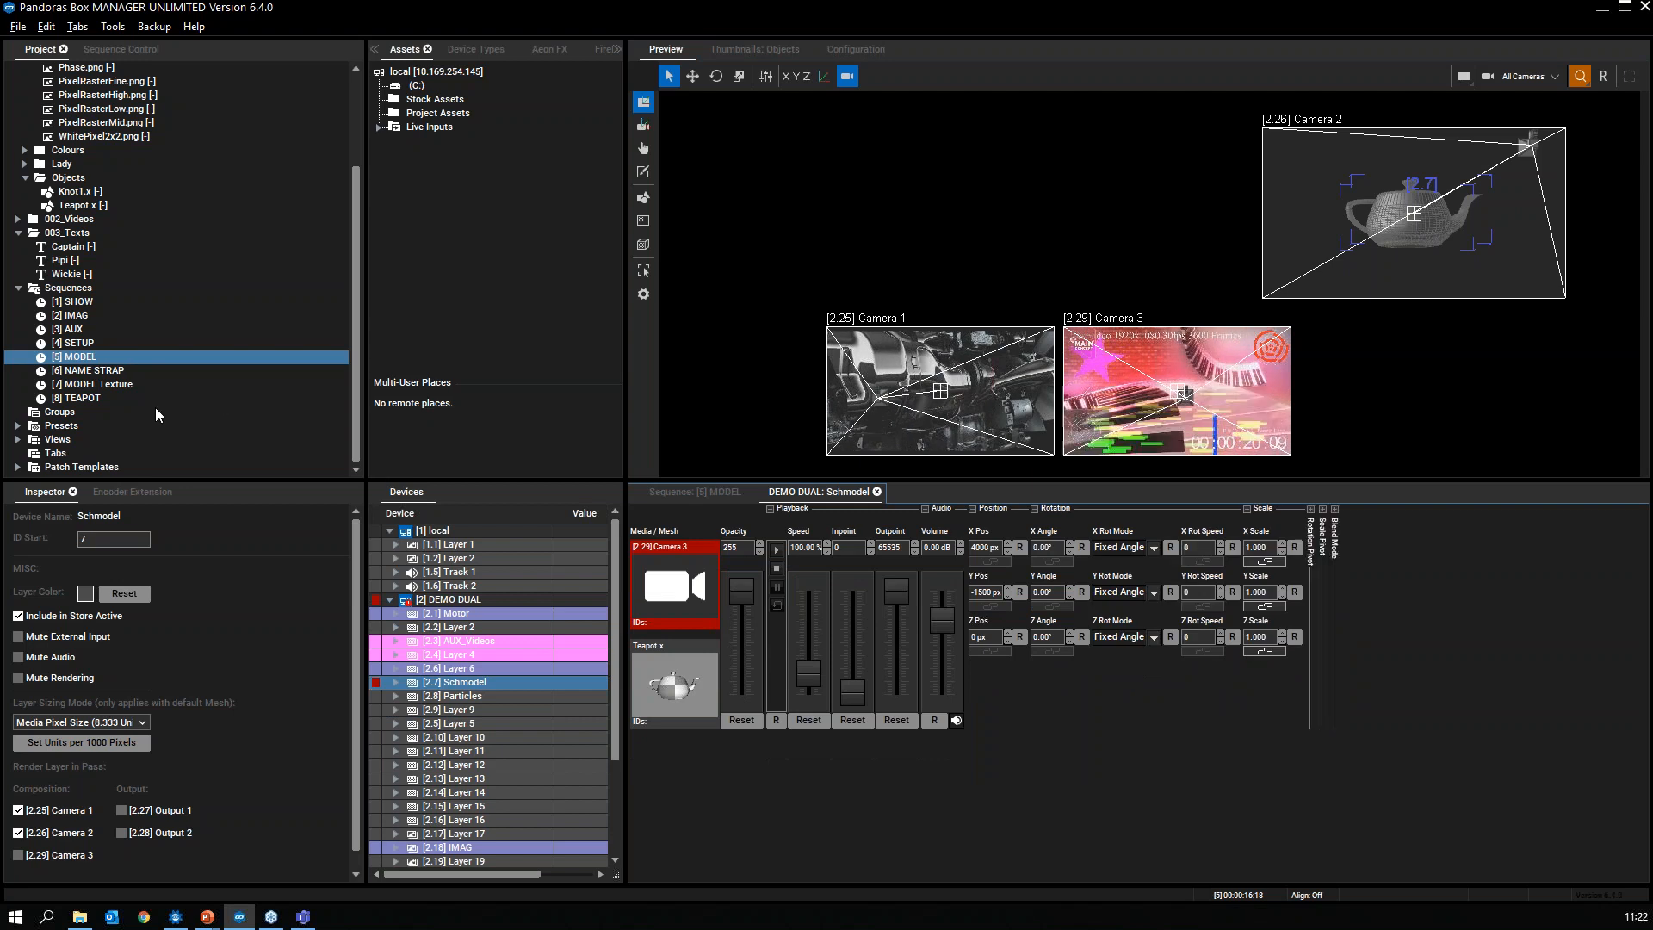
Step: Assign ColourBars.png from the 1920x1080 stills as the Schmodel layer's media
{"action": "left_click", "coordinate": [158, 134]}
{"action": "scroll", "coordinate": [126, 156], "scroll_direction": "up", "scroll_amount": 3}
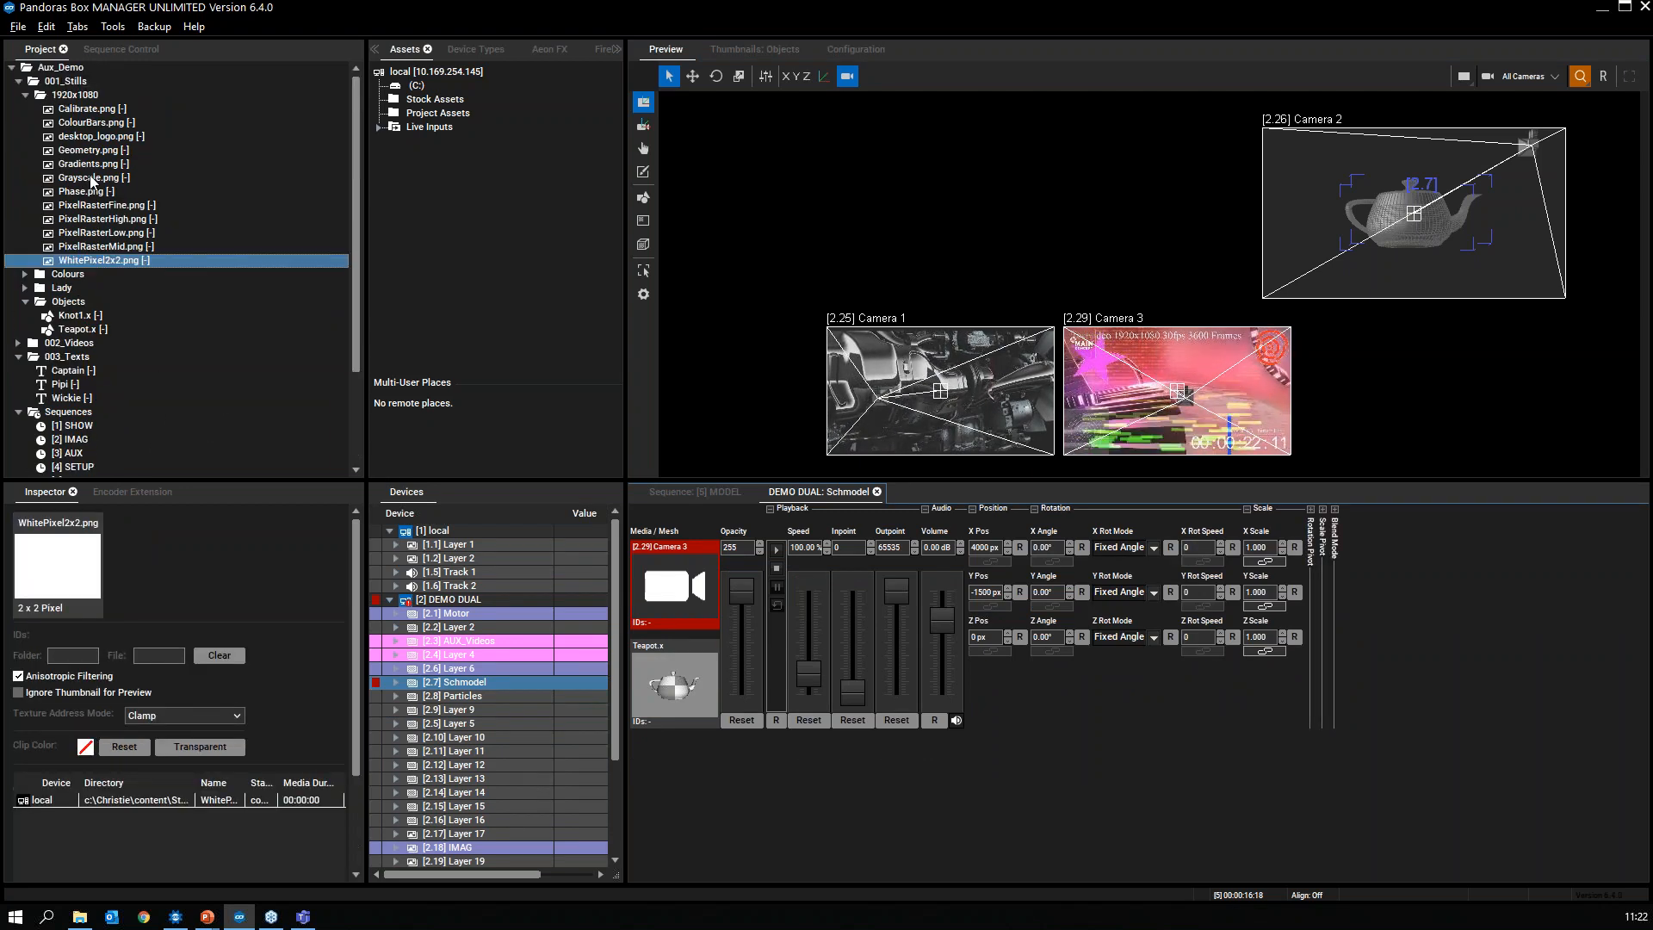
{"action": "left_click", "coordinate": [97, 178]}
{"action": "left_click", "coordinate": [100, 151]}
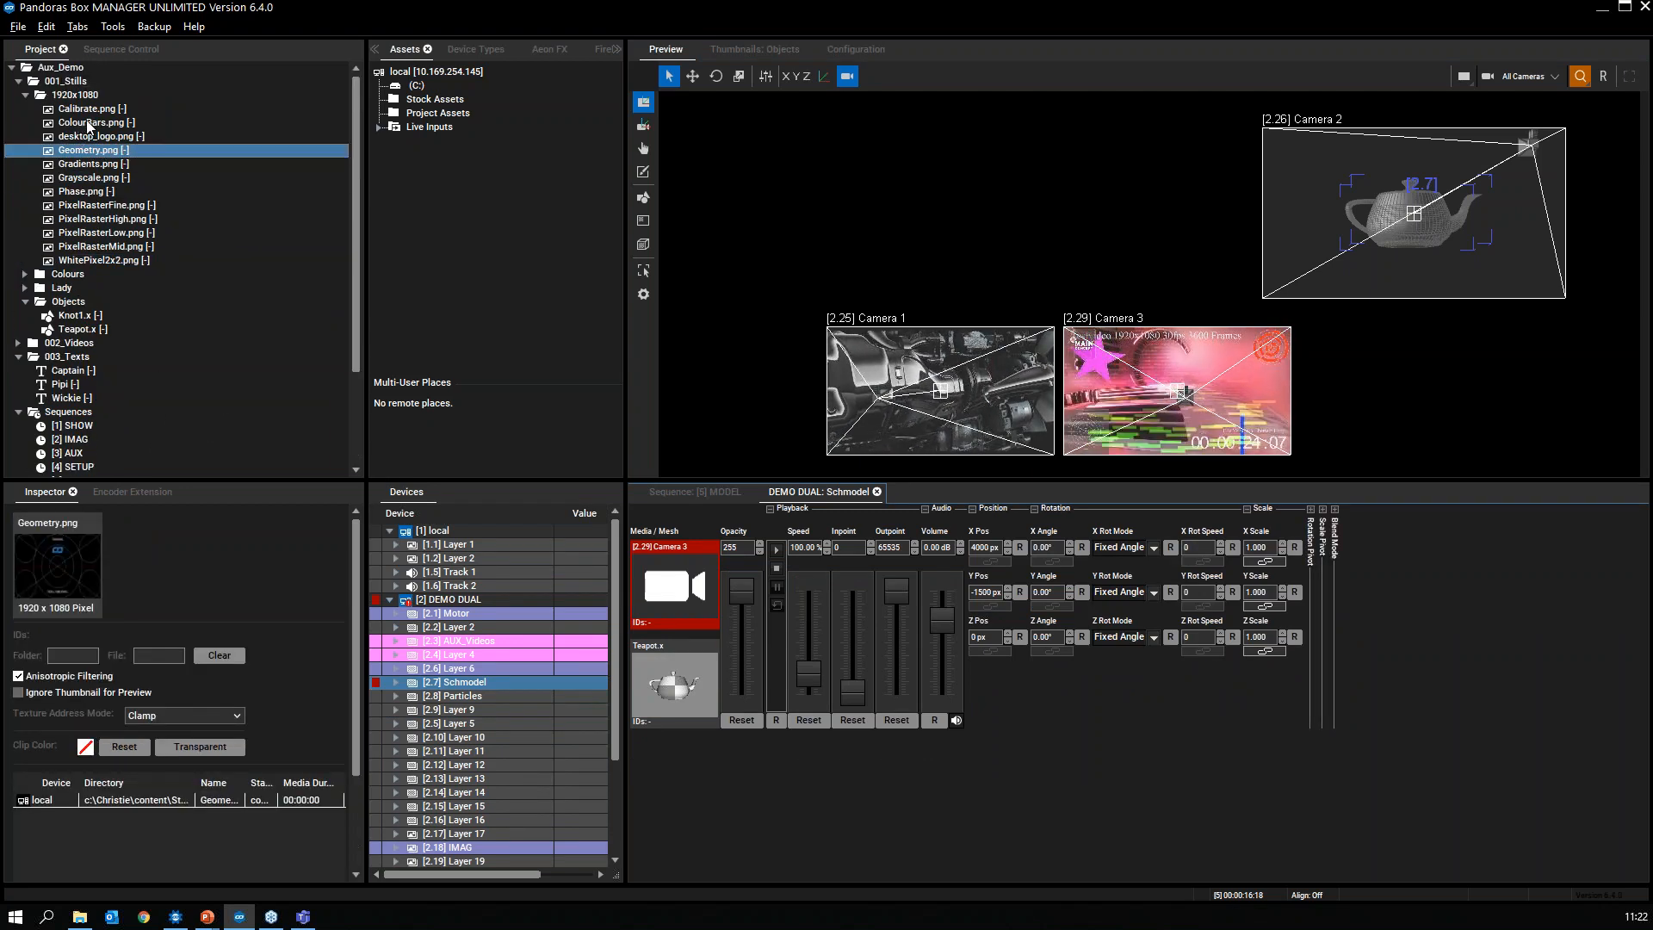
{"action": "left_click", "coordinate": [77, 123]}
{"action": "left_click_drag", "start_coordinate": [687, 593], "coordinate": [689, 591]}
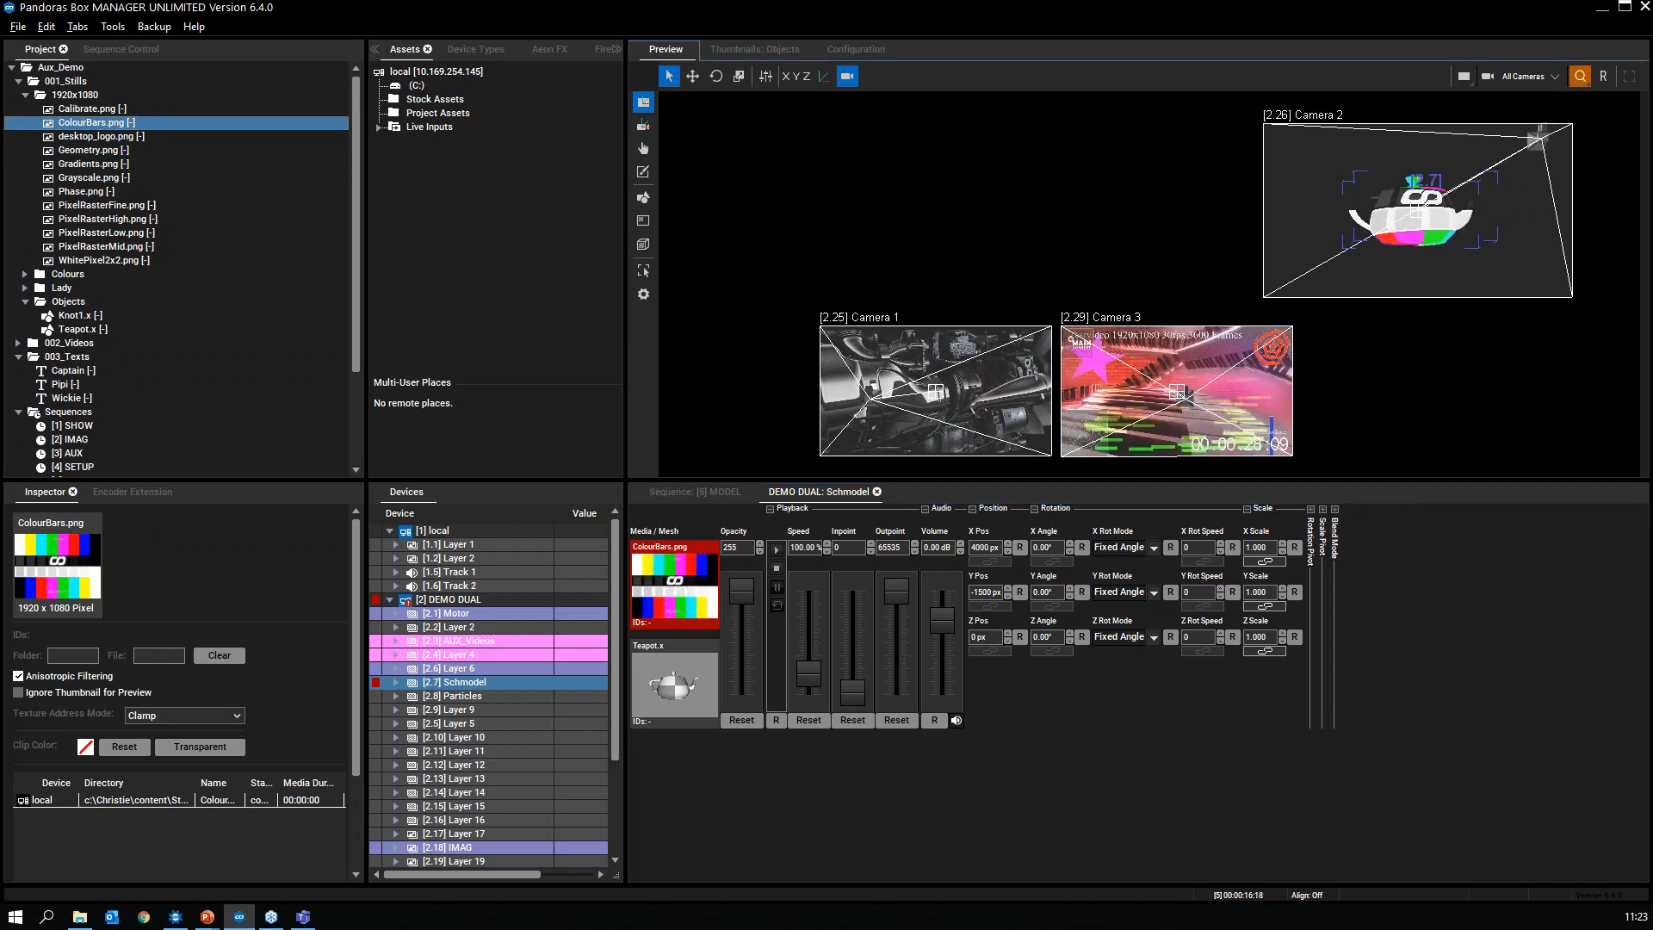
Step: Examine the colour bars on the teapot in Camera 2 and the content in the Camera 3 view
{"action": "left_click_drag", "start_coordinate": [1464, 222], "coordinate": [1193, 317]}
{"action": "scroll", "coordinate": [1178, 280], "scroll_direction": "up", "scroll_amount": 5}
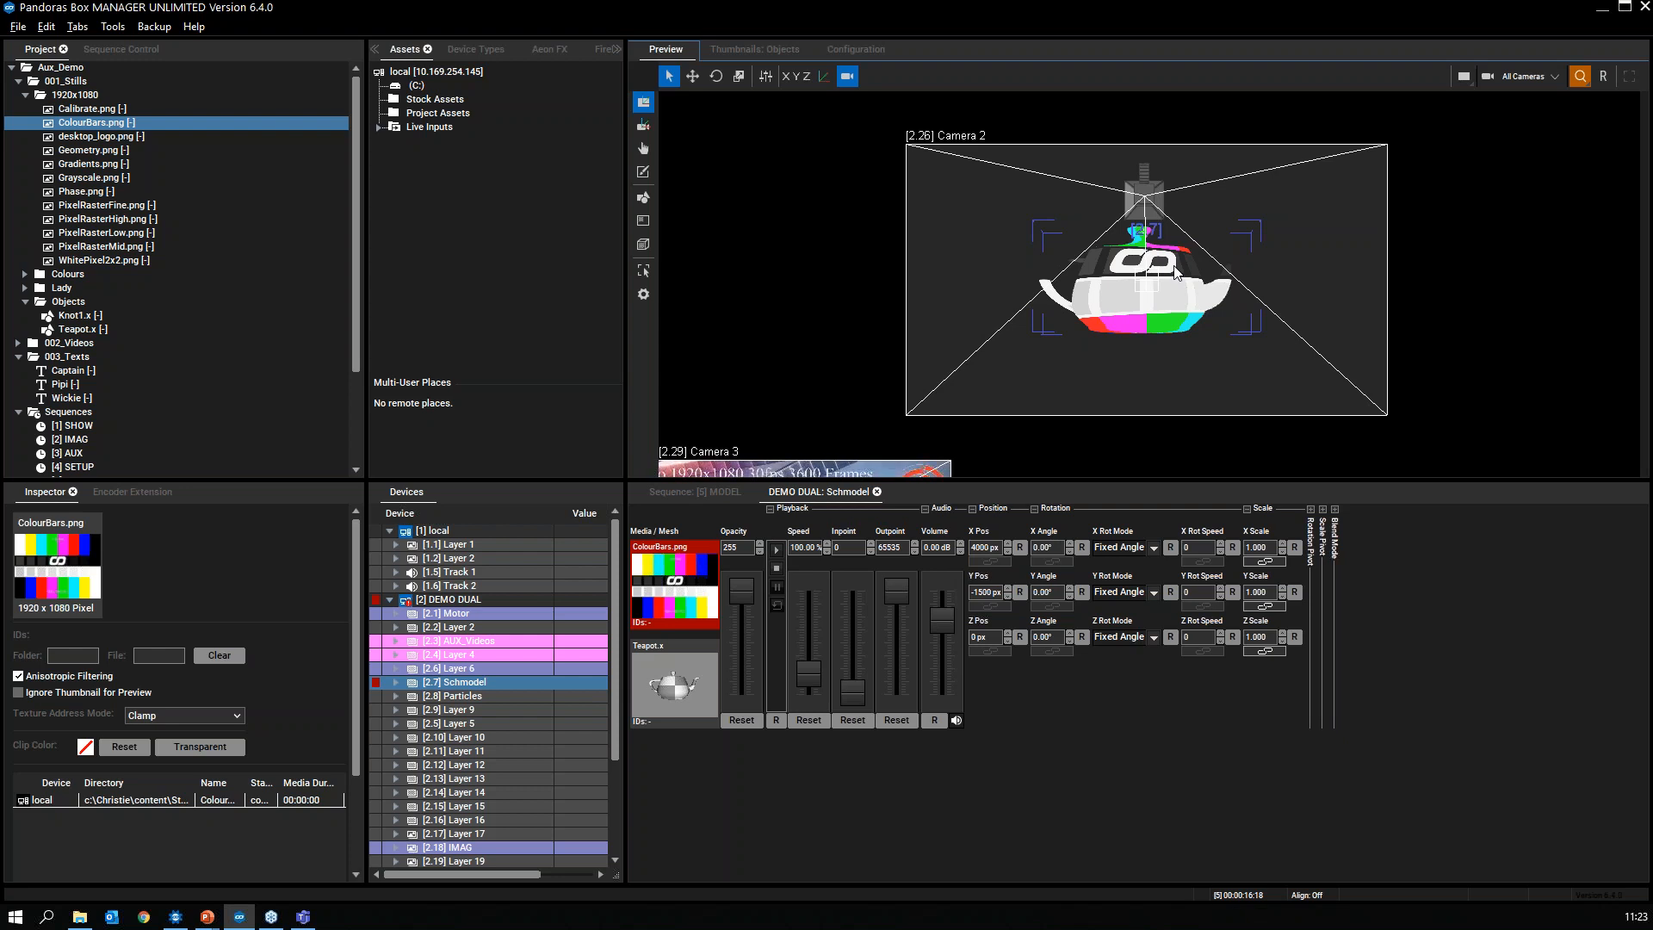
{"action": "left_click_drag", "start_coordinate": [939, 362], "coordinate": [1199, 238]}
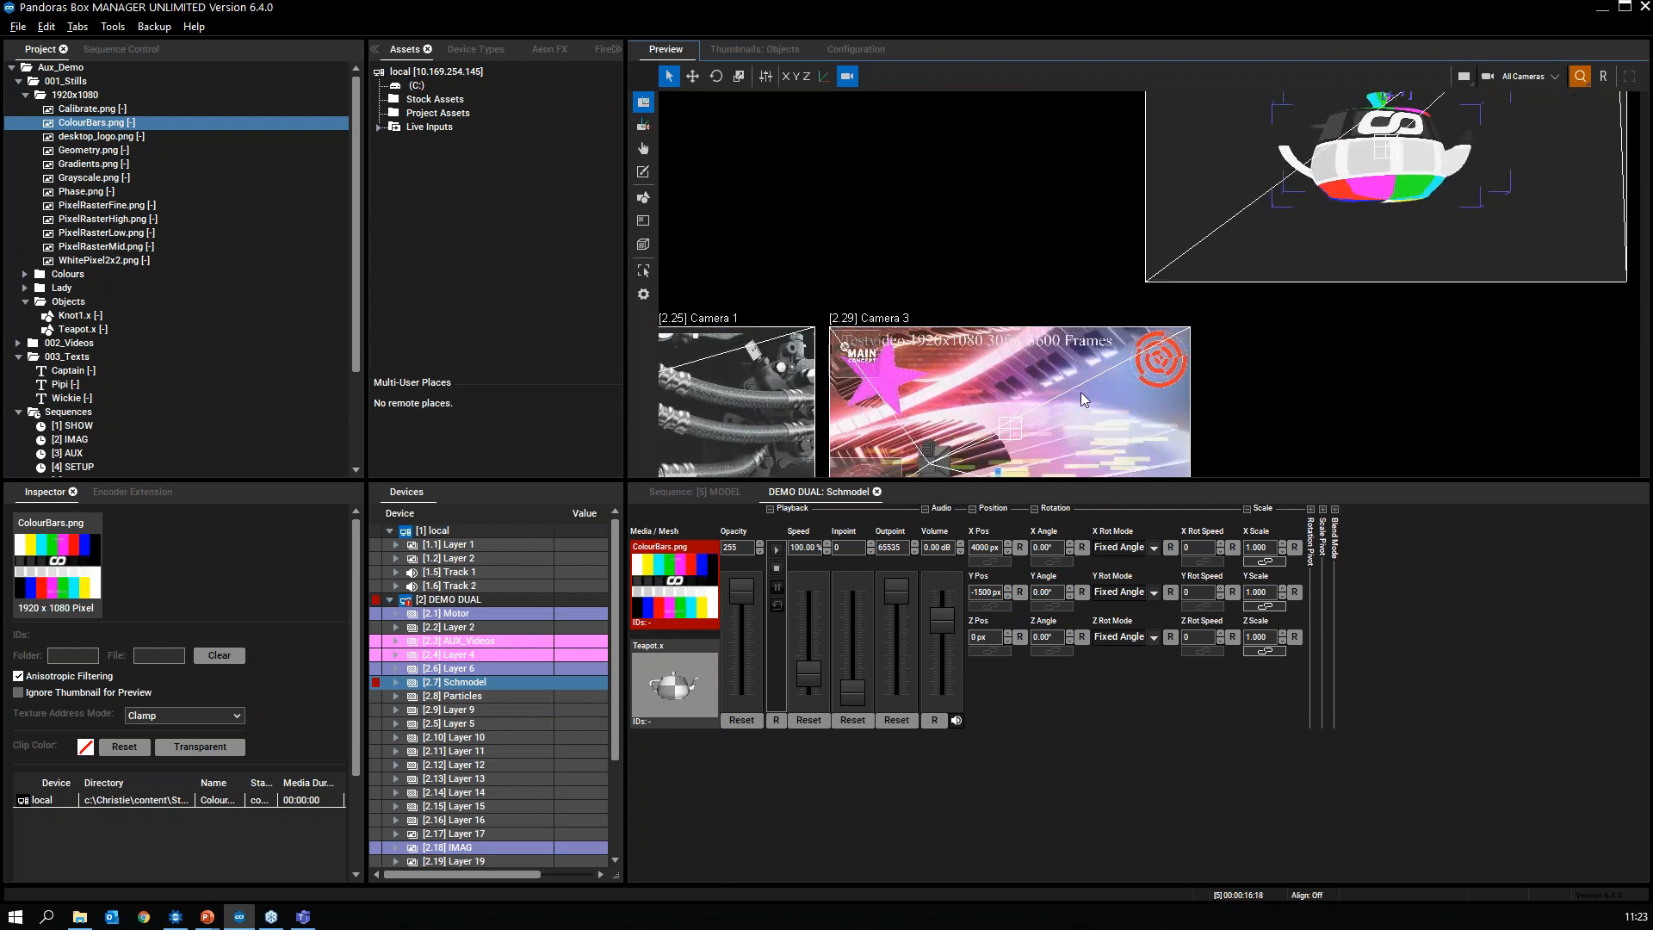
{"action": "left_click_drag", "start_coordinate": [1081, 390], "coordinate": [1146, 252]}
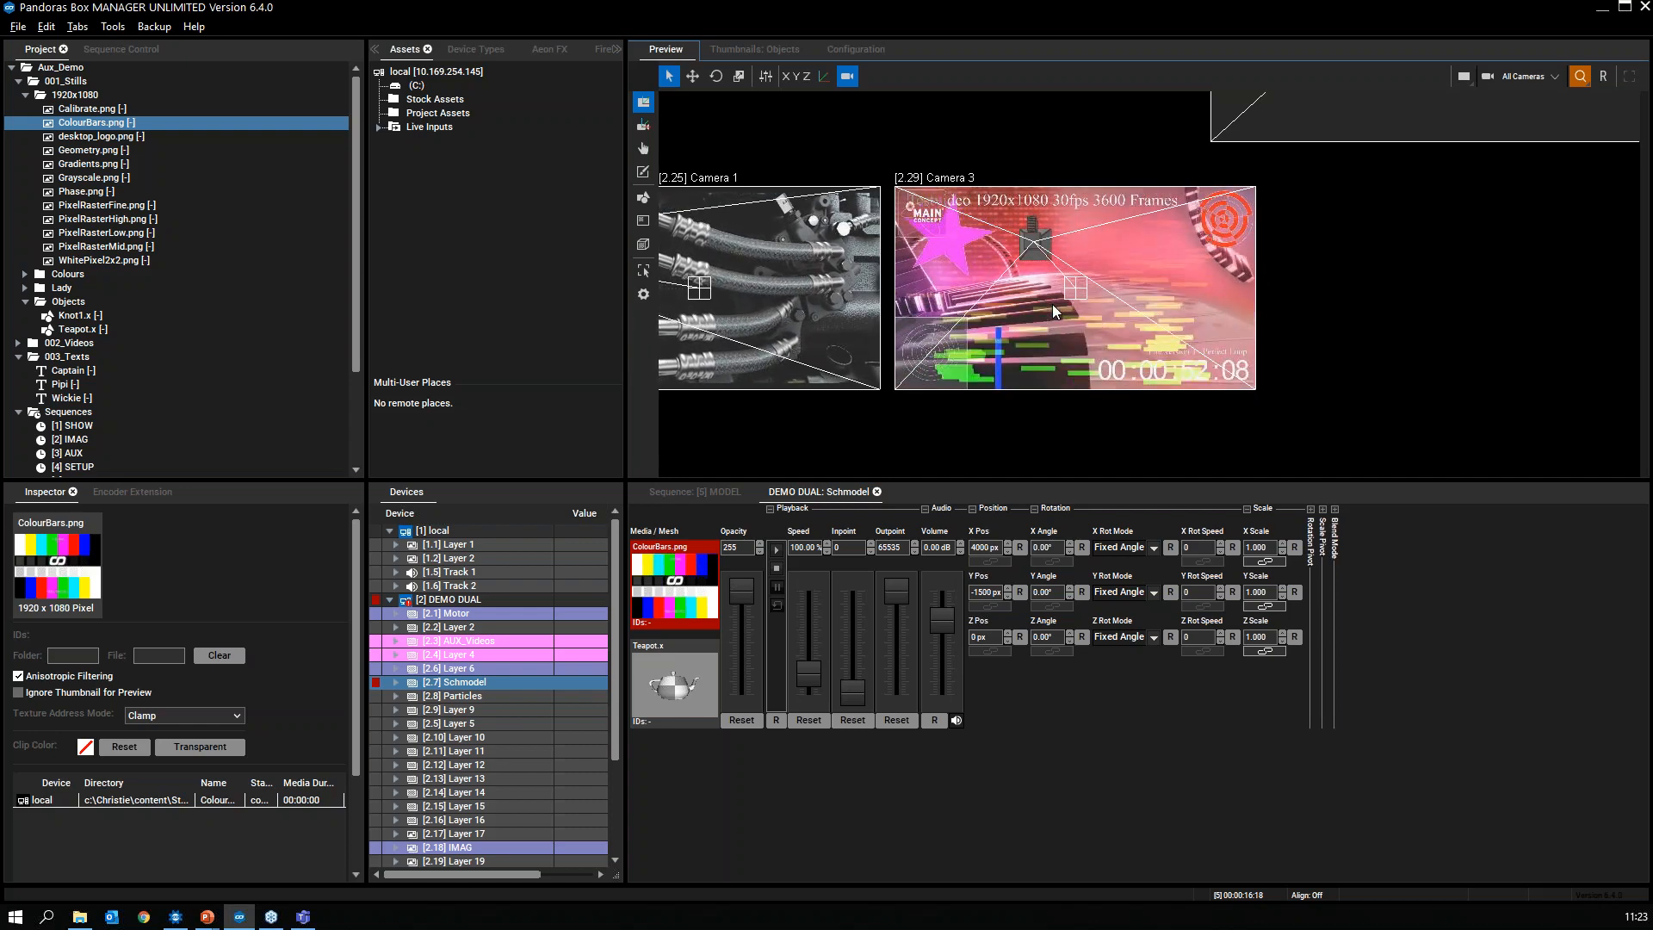
{"action": "left_click_drag", "start_coordinate": [1052, 303], "coordinate": [1156, 367]}
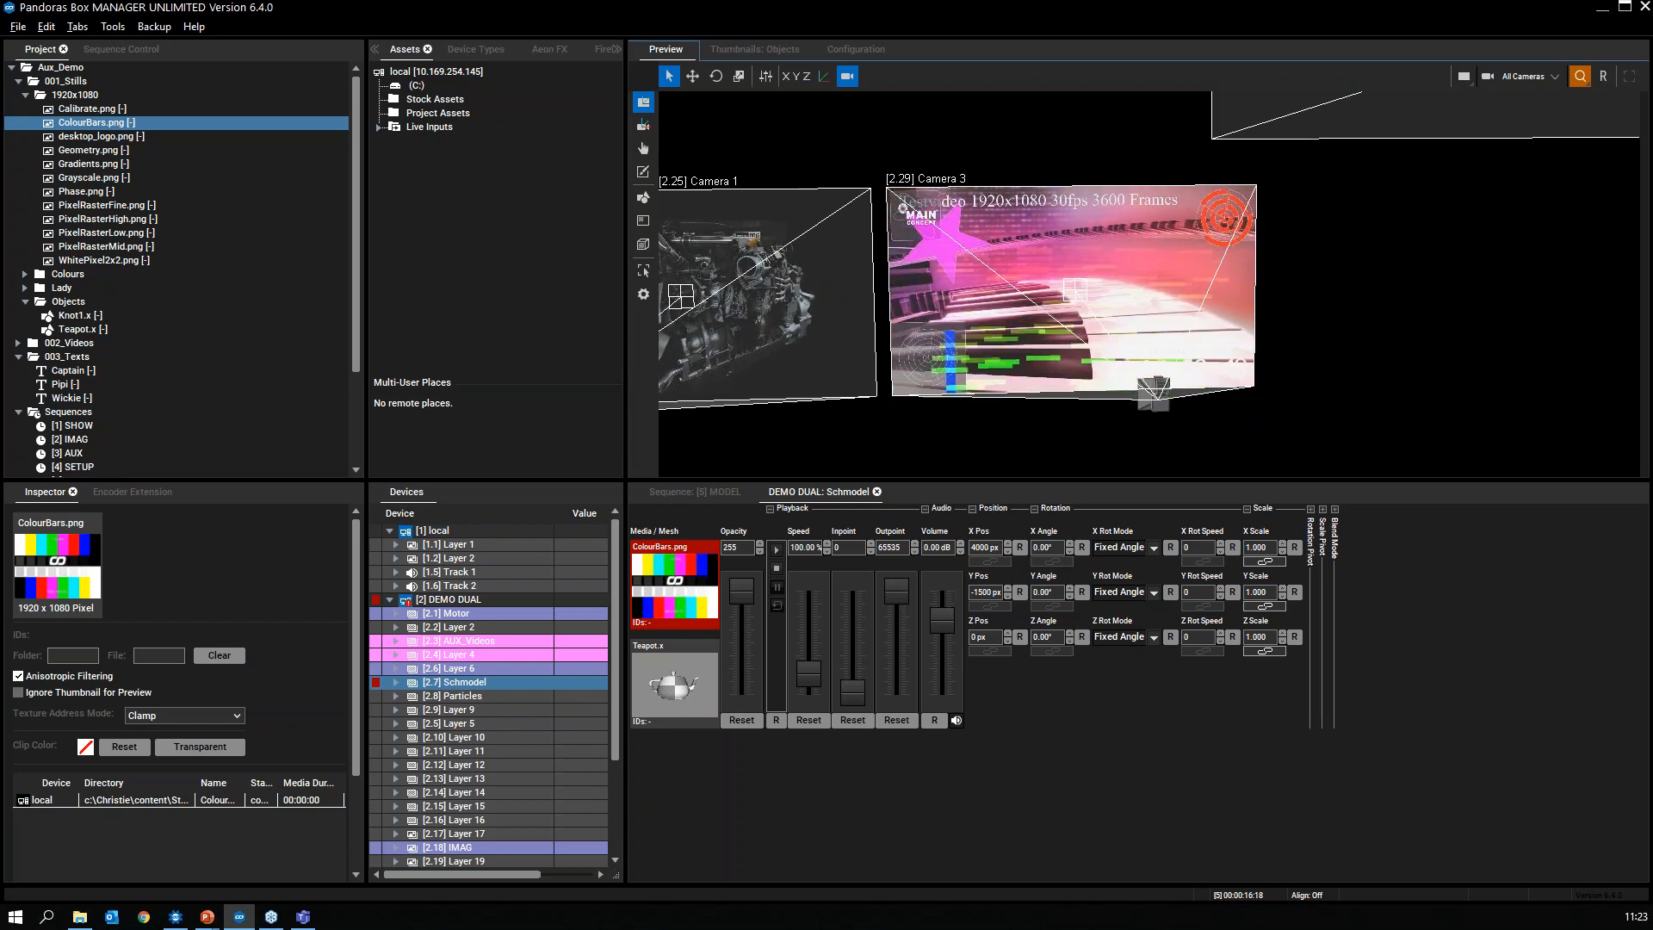
Step: Limit the preview to Camera 2 and inspect how the scene is laid out from it
{"action": "left_click", "coordinate": [1553, 77]}
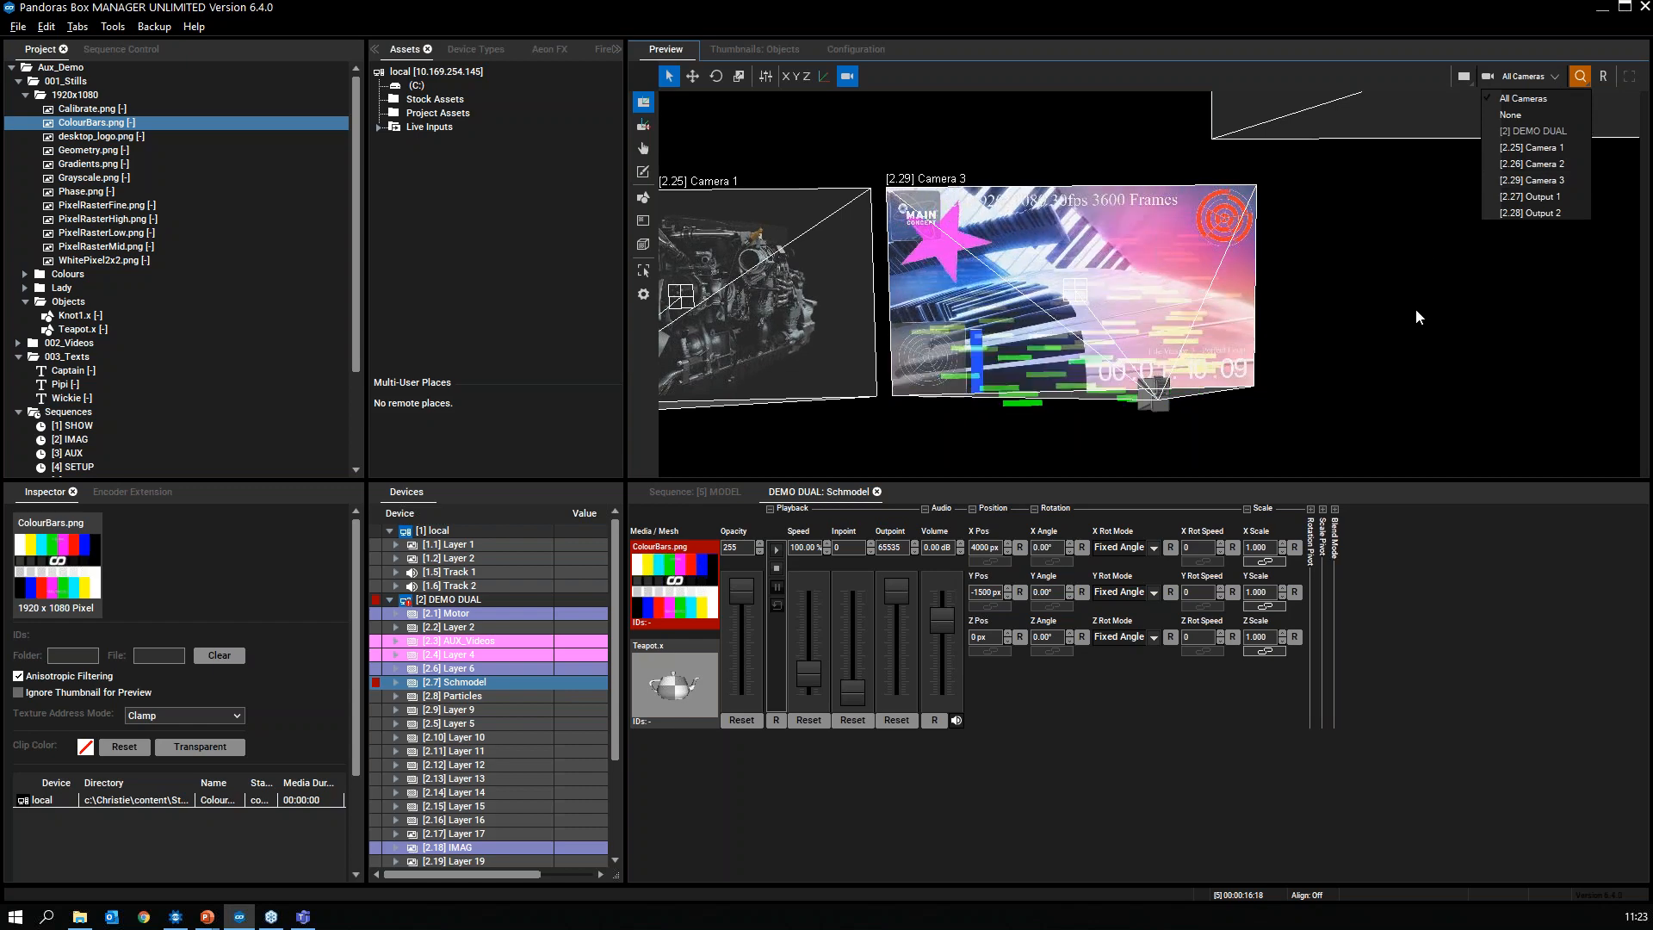
{"action": "left_click", "coordinate": [1372, 218]}
{"action": "left_click", "coordinate": [1555, 76]}
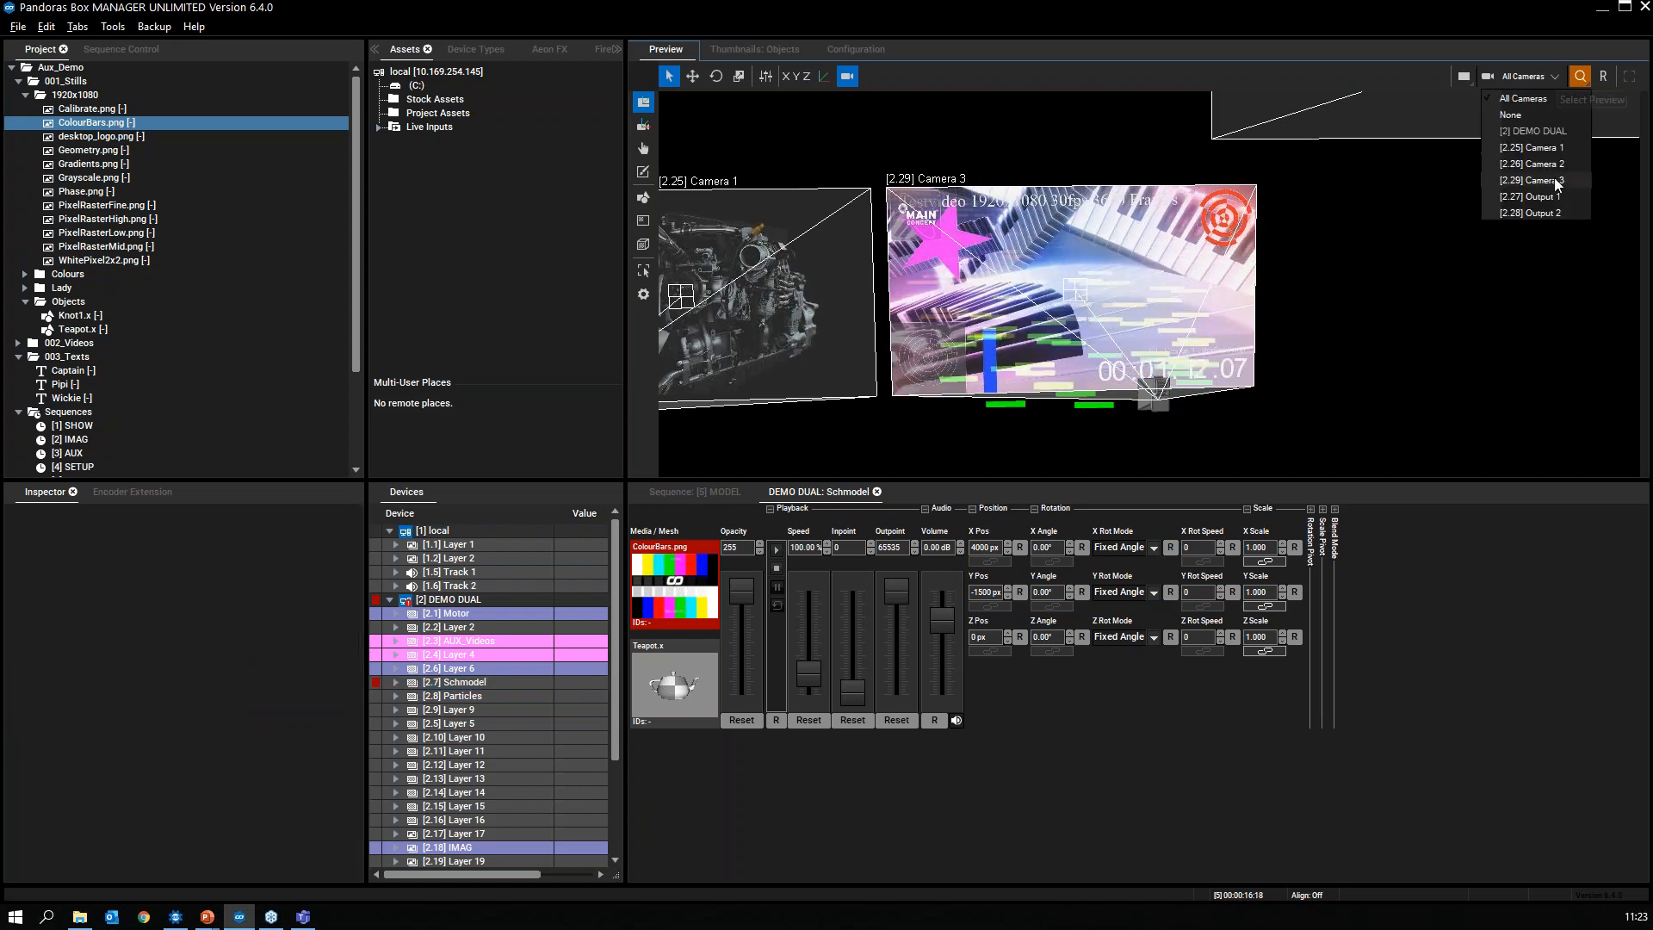
{"action": "left_click", "coordinate": [1555, 163]}
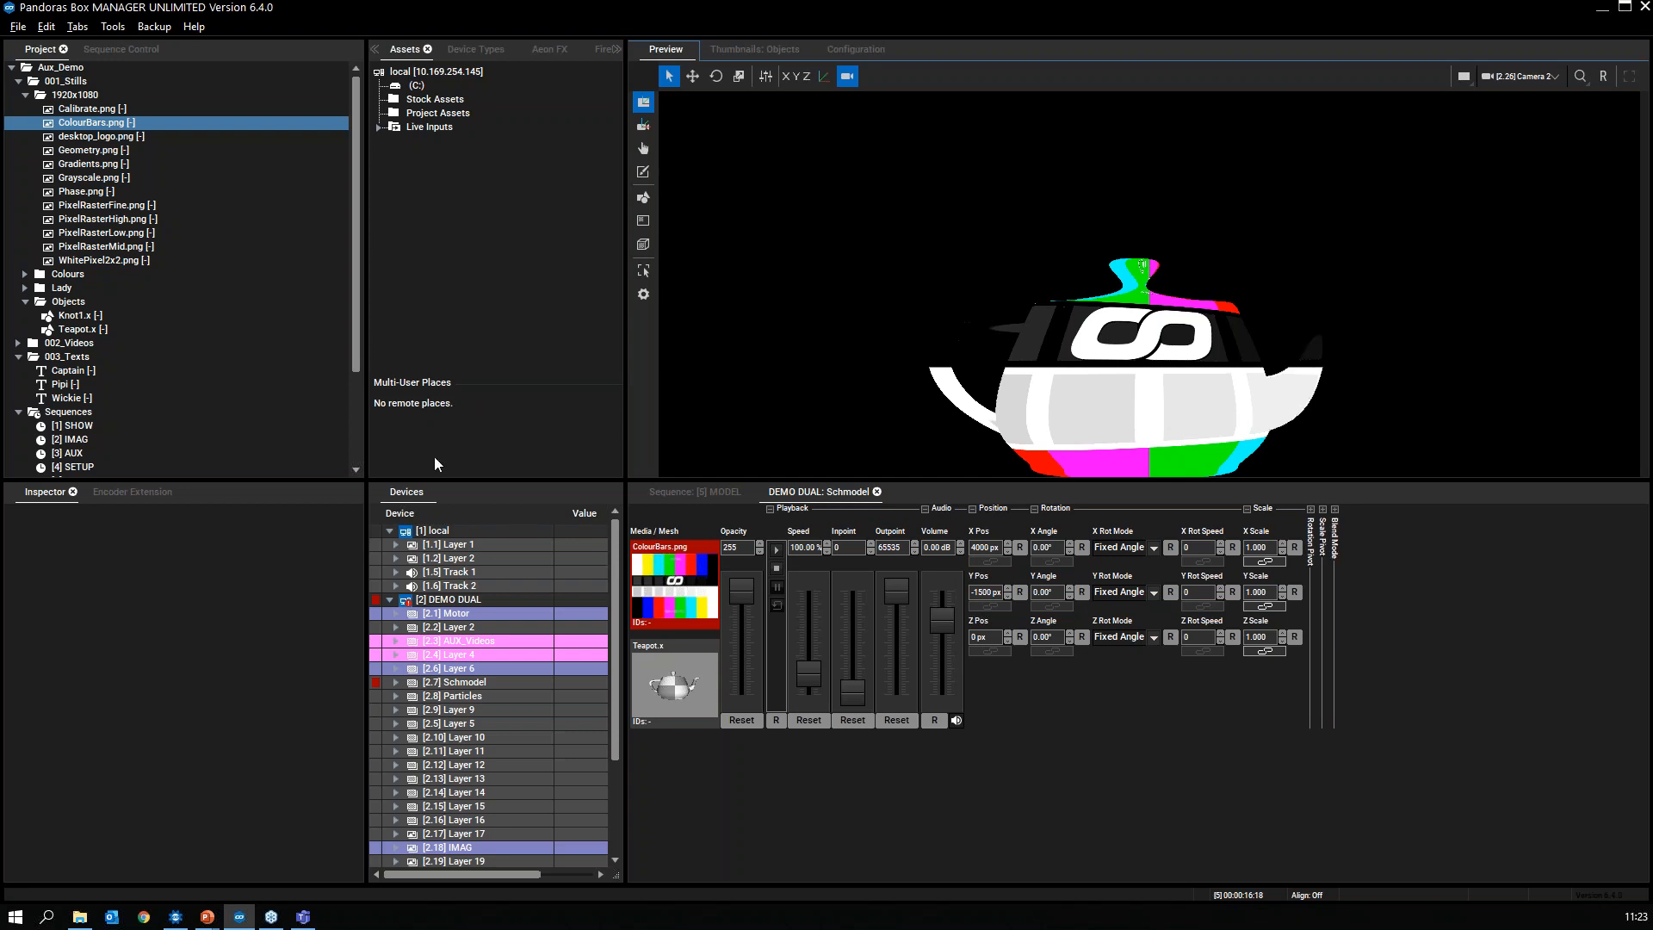
{"action": "left_click_drag", "start_coordinate": [1339, 207], "coordinate": [939, 435]}
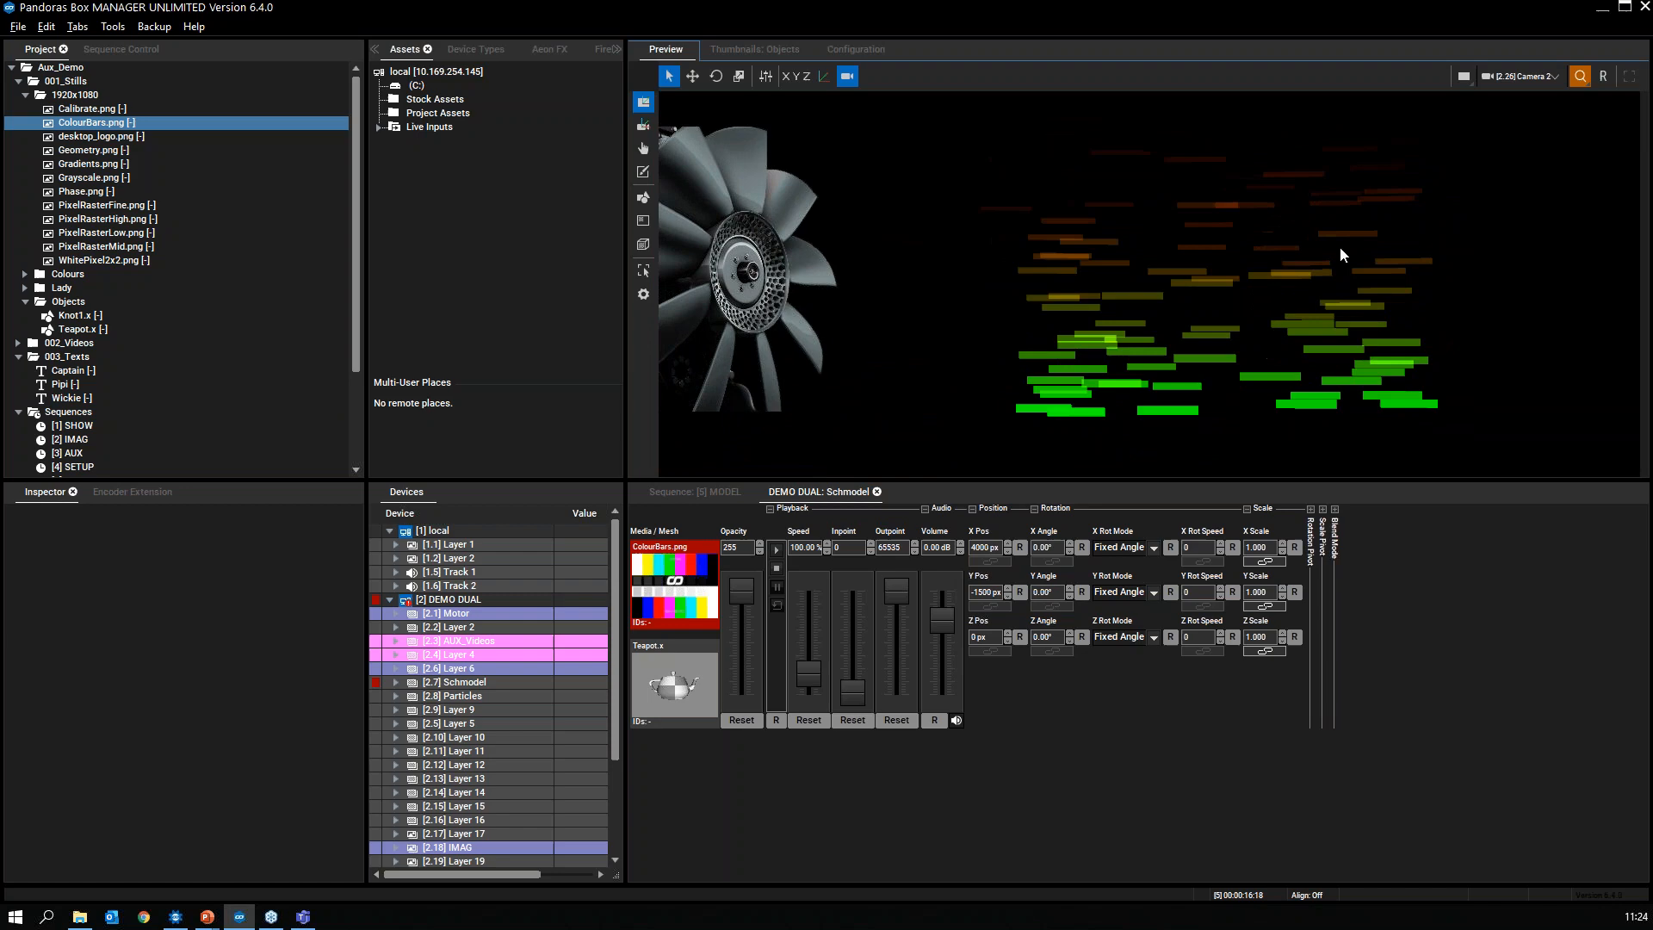
Step: Return the preview to All Cameras and apply Camera 3 as the camera texture of the Schmodel layer
{"action": "left_click", "coordinate": [1548, 76]}
{"action": "left_click", "coordinate": [1517, 106]}
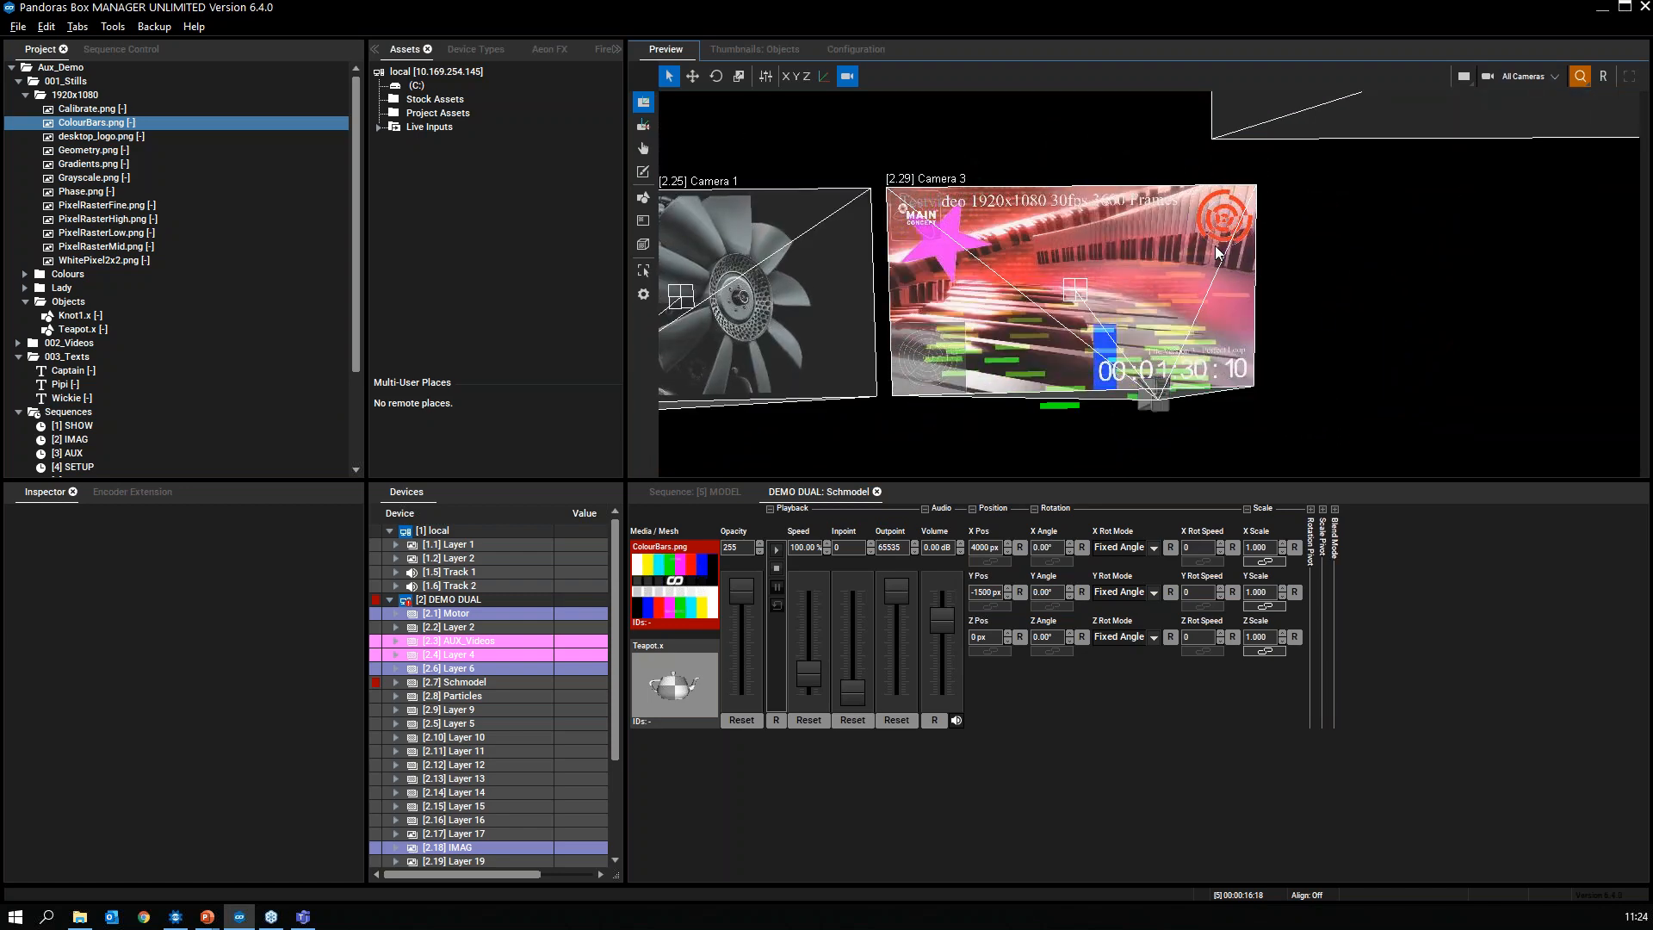
{"action": "left_click_drag", "start_coordinate": [1315, 227], "coordinate": [1177, 293]}
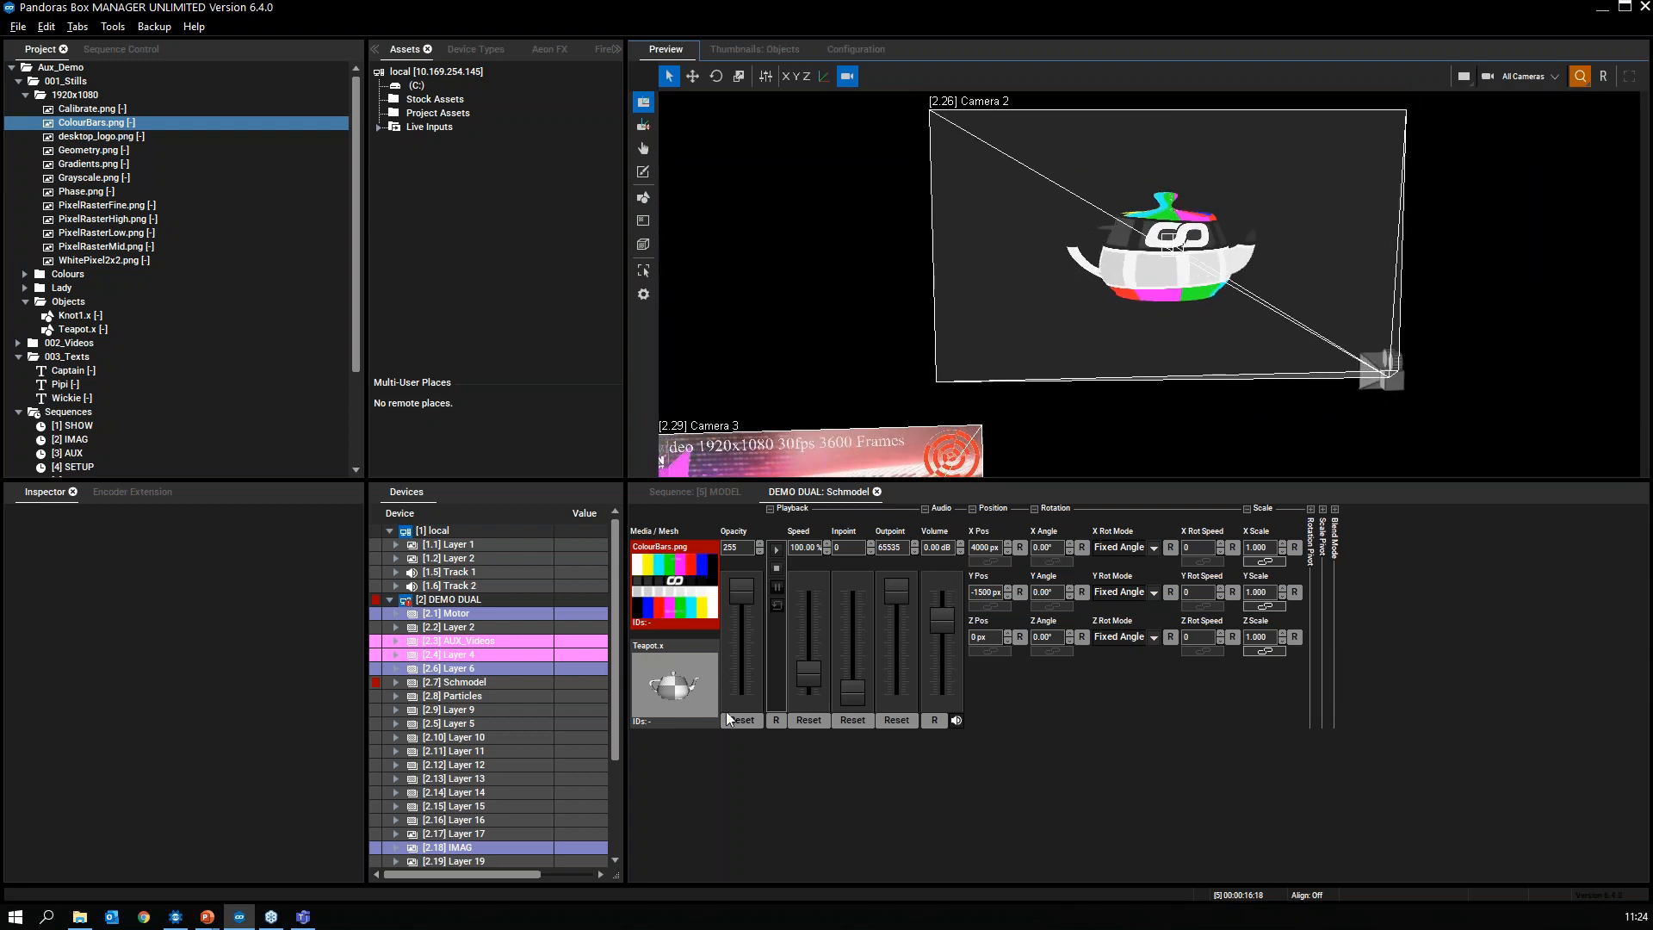
{"action": "right_click", "coordinate": [686, 591]}
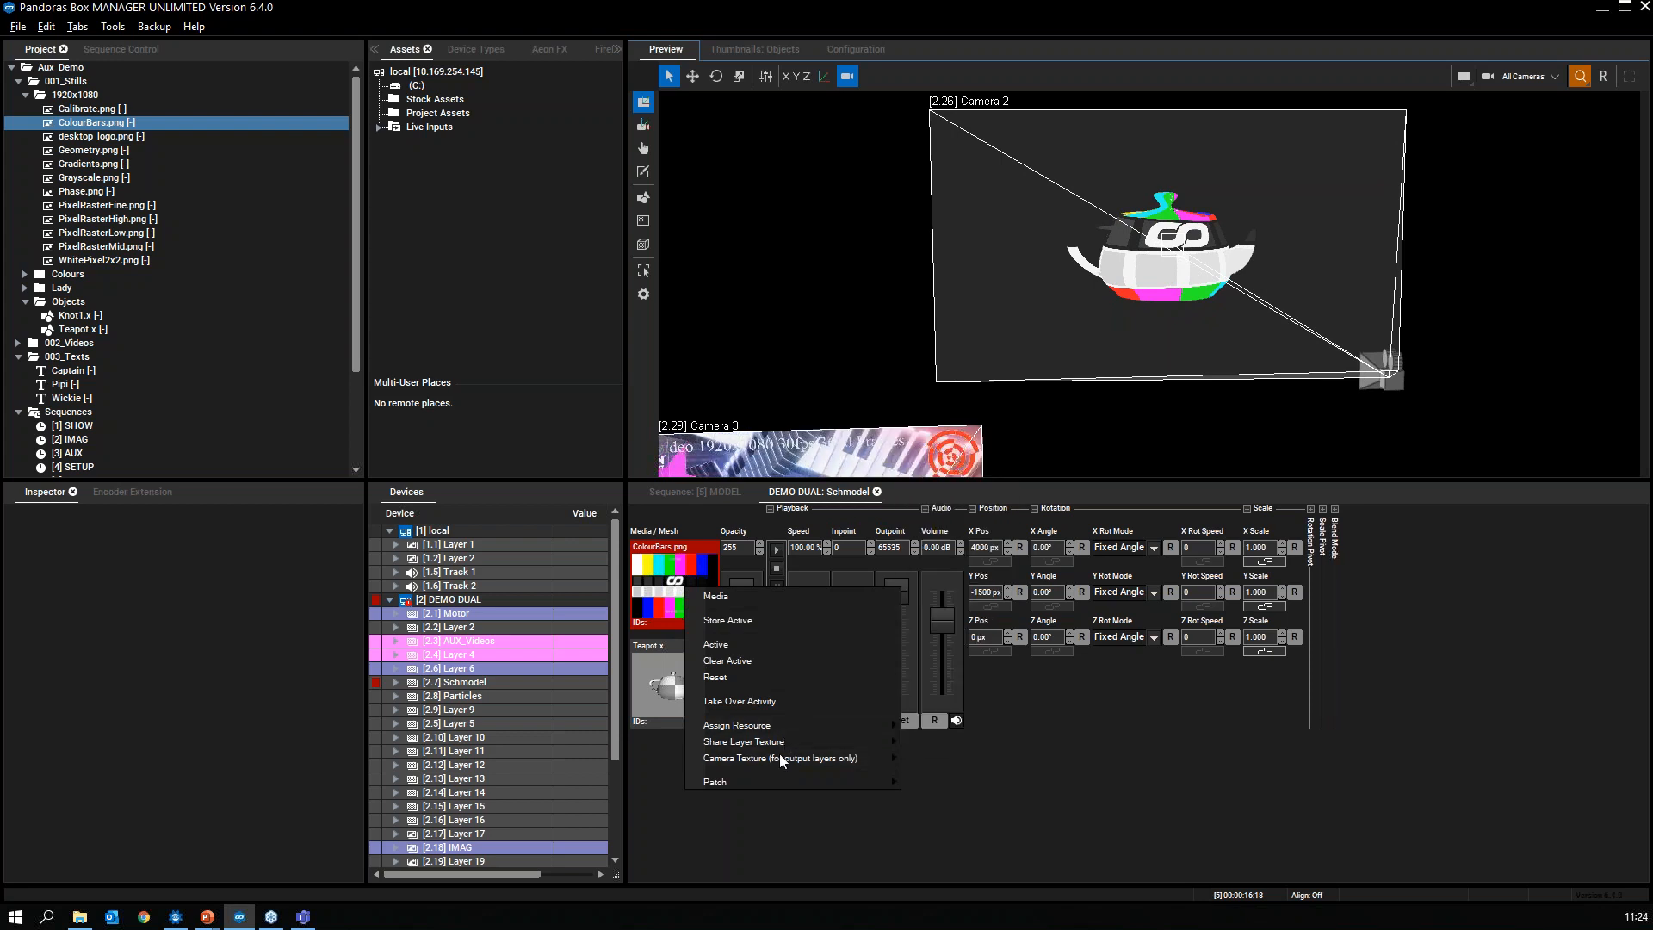
{"action": "mouse_move", "coordinate": [891, 751]}
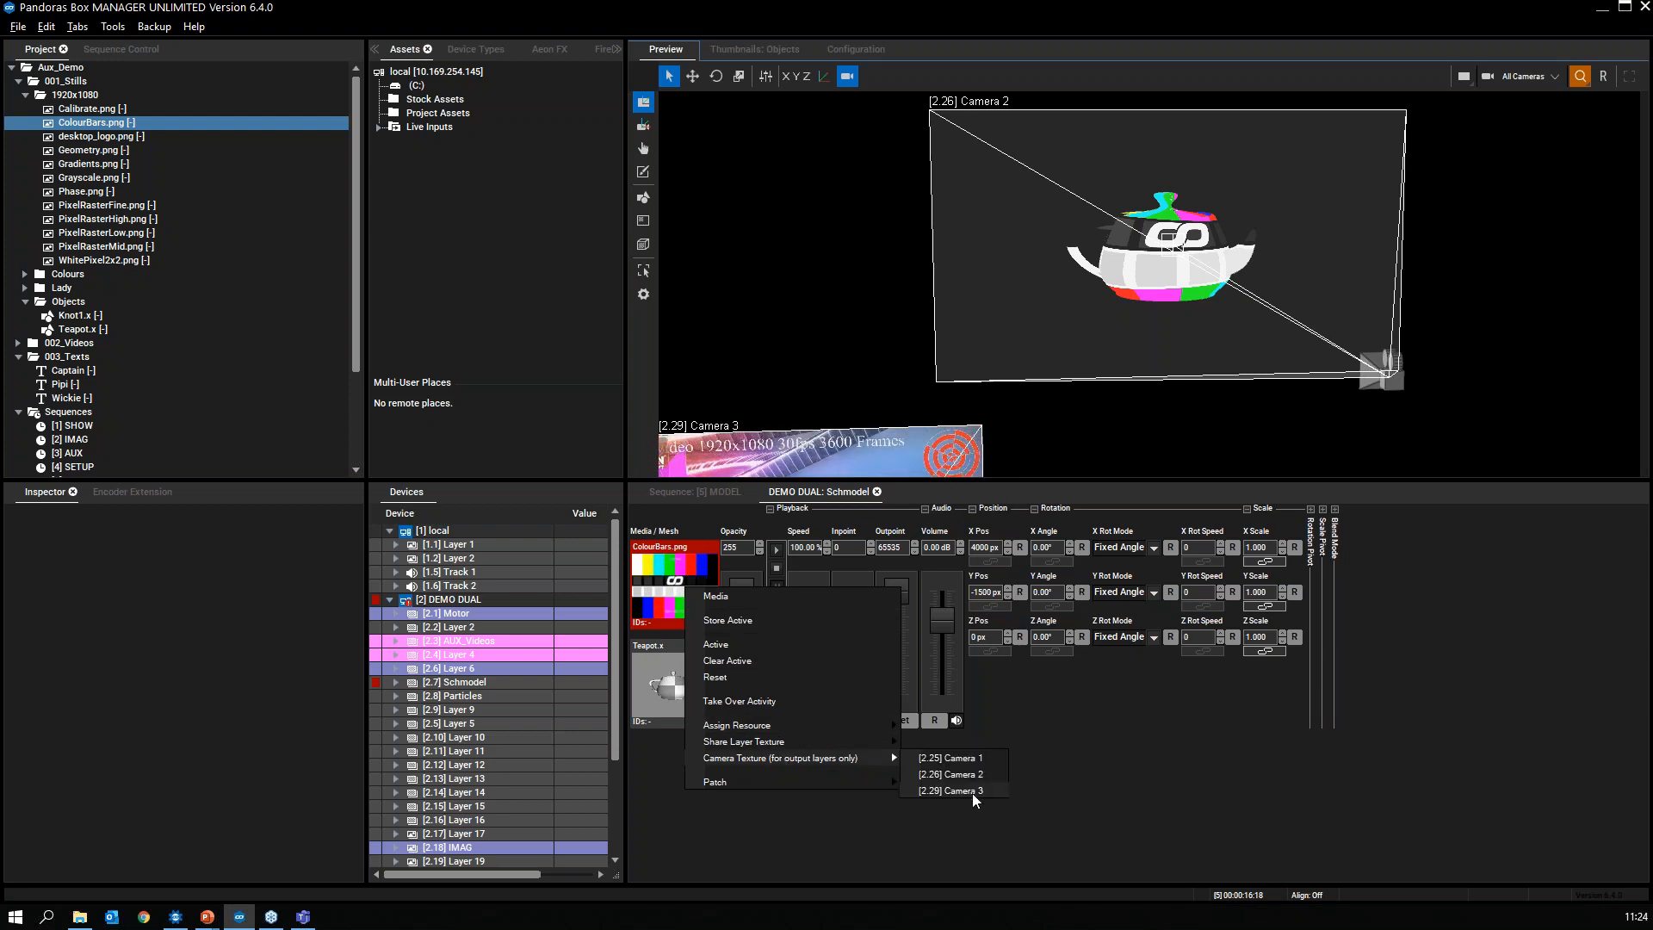
{"action": "left_click", "coordinate": [973, 790]}
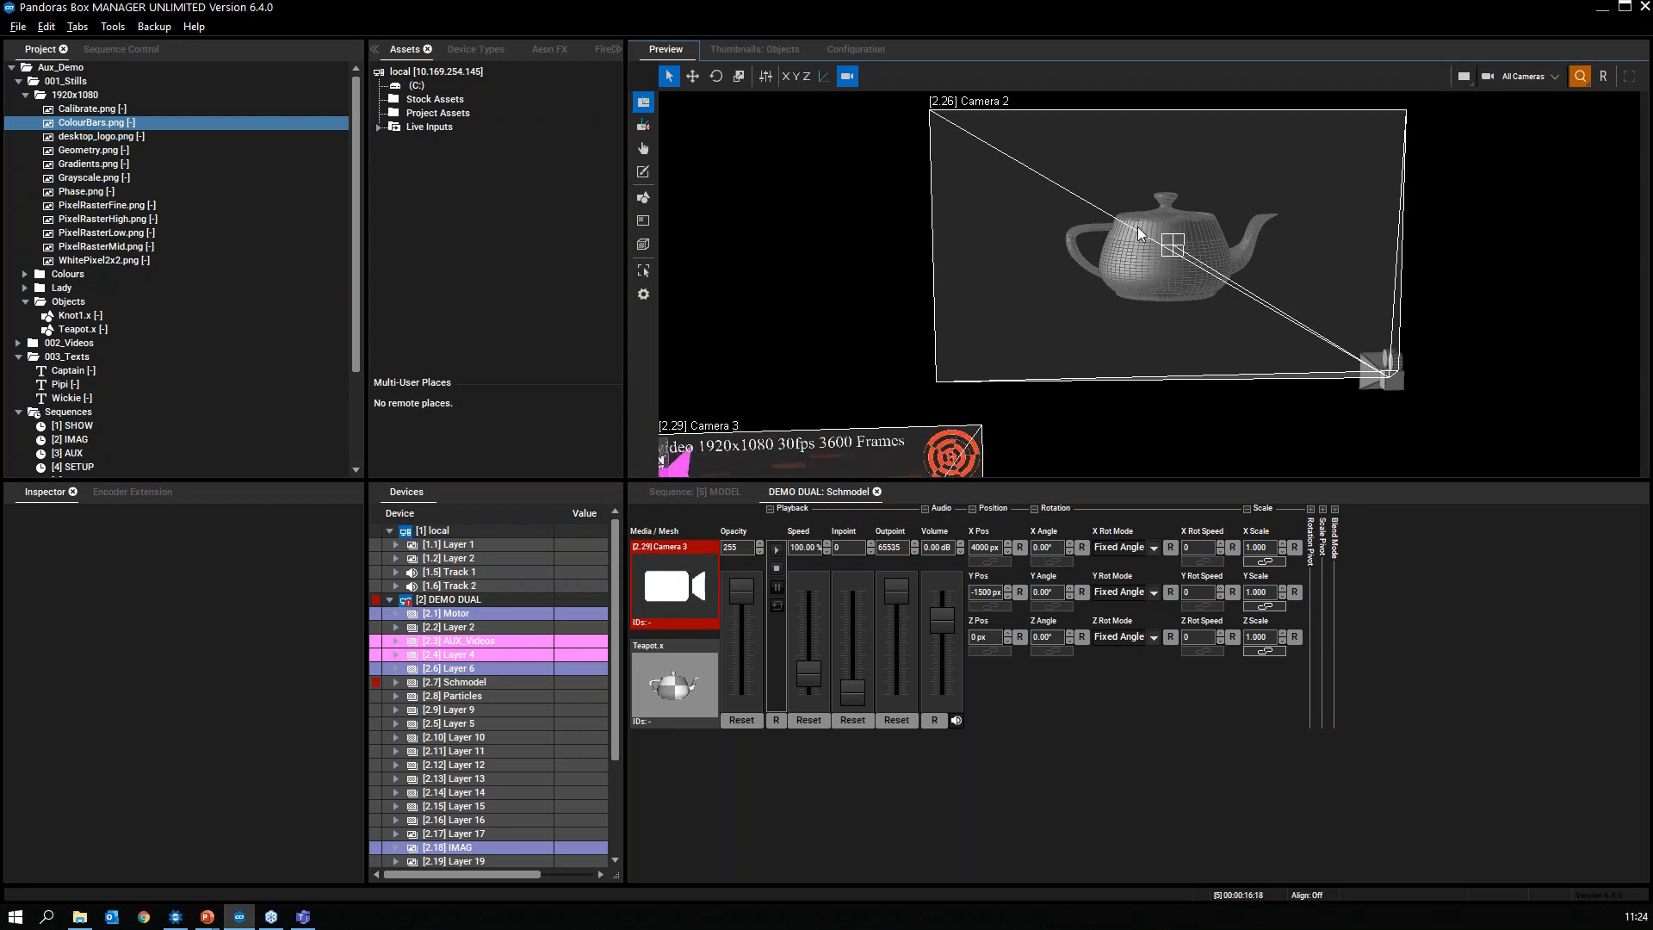
Step: Inspect the teapot's Camera 3 texture in the preview, first through Camera 2 and finally through Output 2
{"action": "left_click", "coordinate": [1559, 76]}
{"action": "left_click", "coordinate": [1558, 168]}
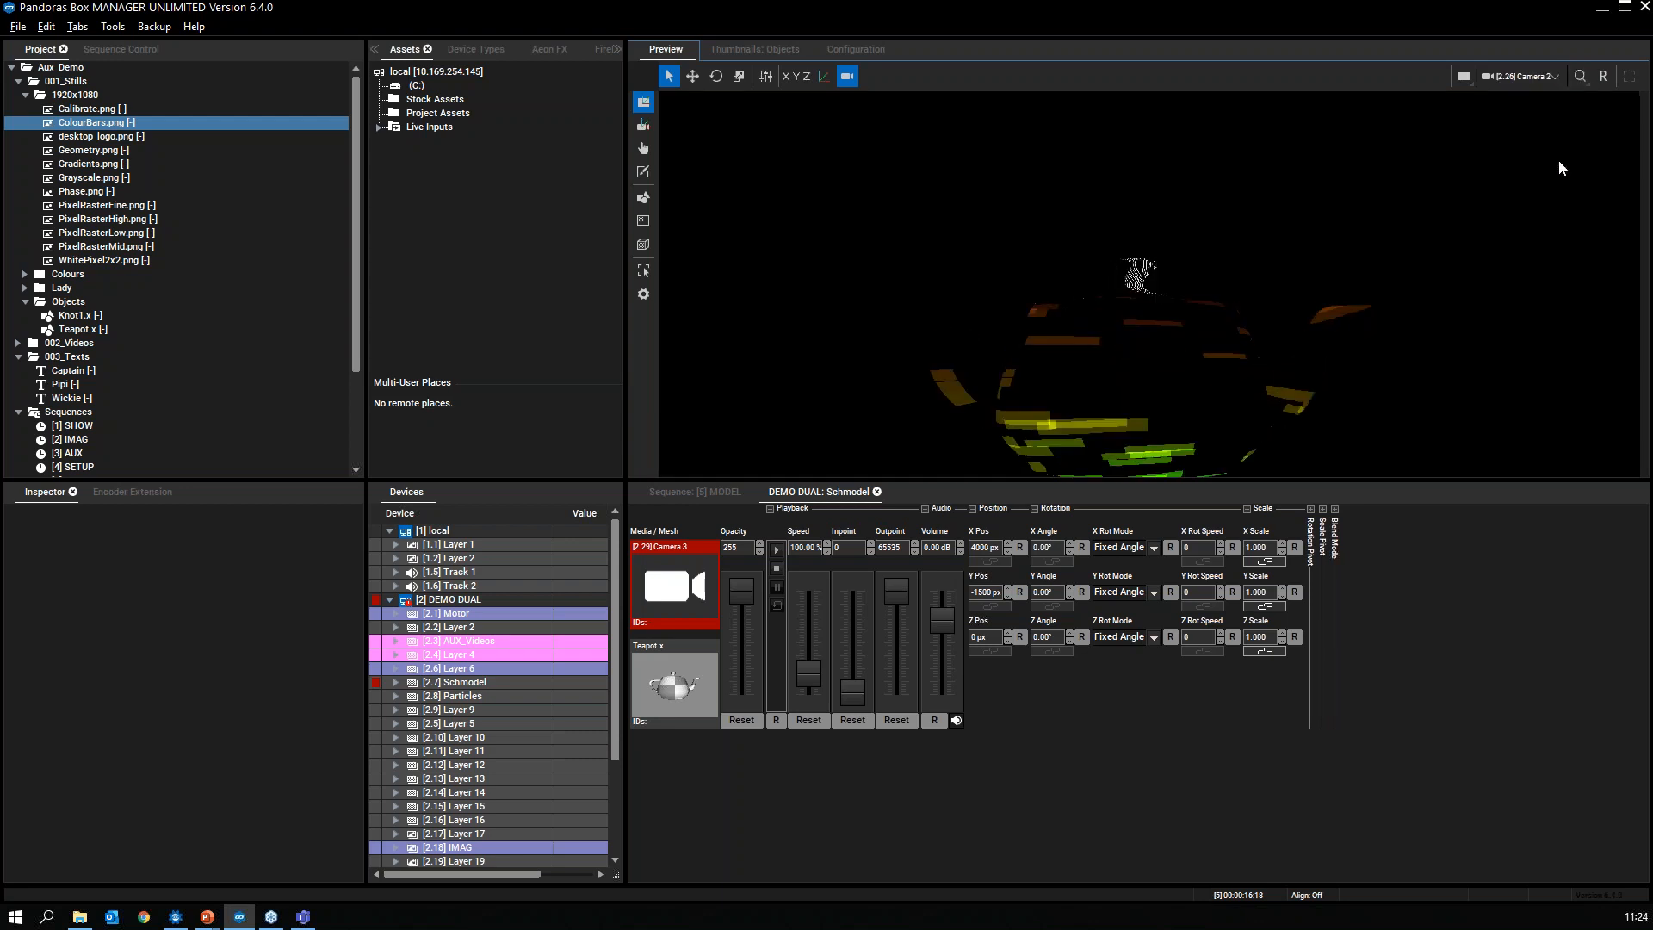
{"action": "left_click", "coordinate": [1580, 75]}
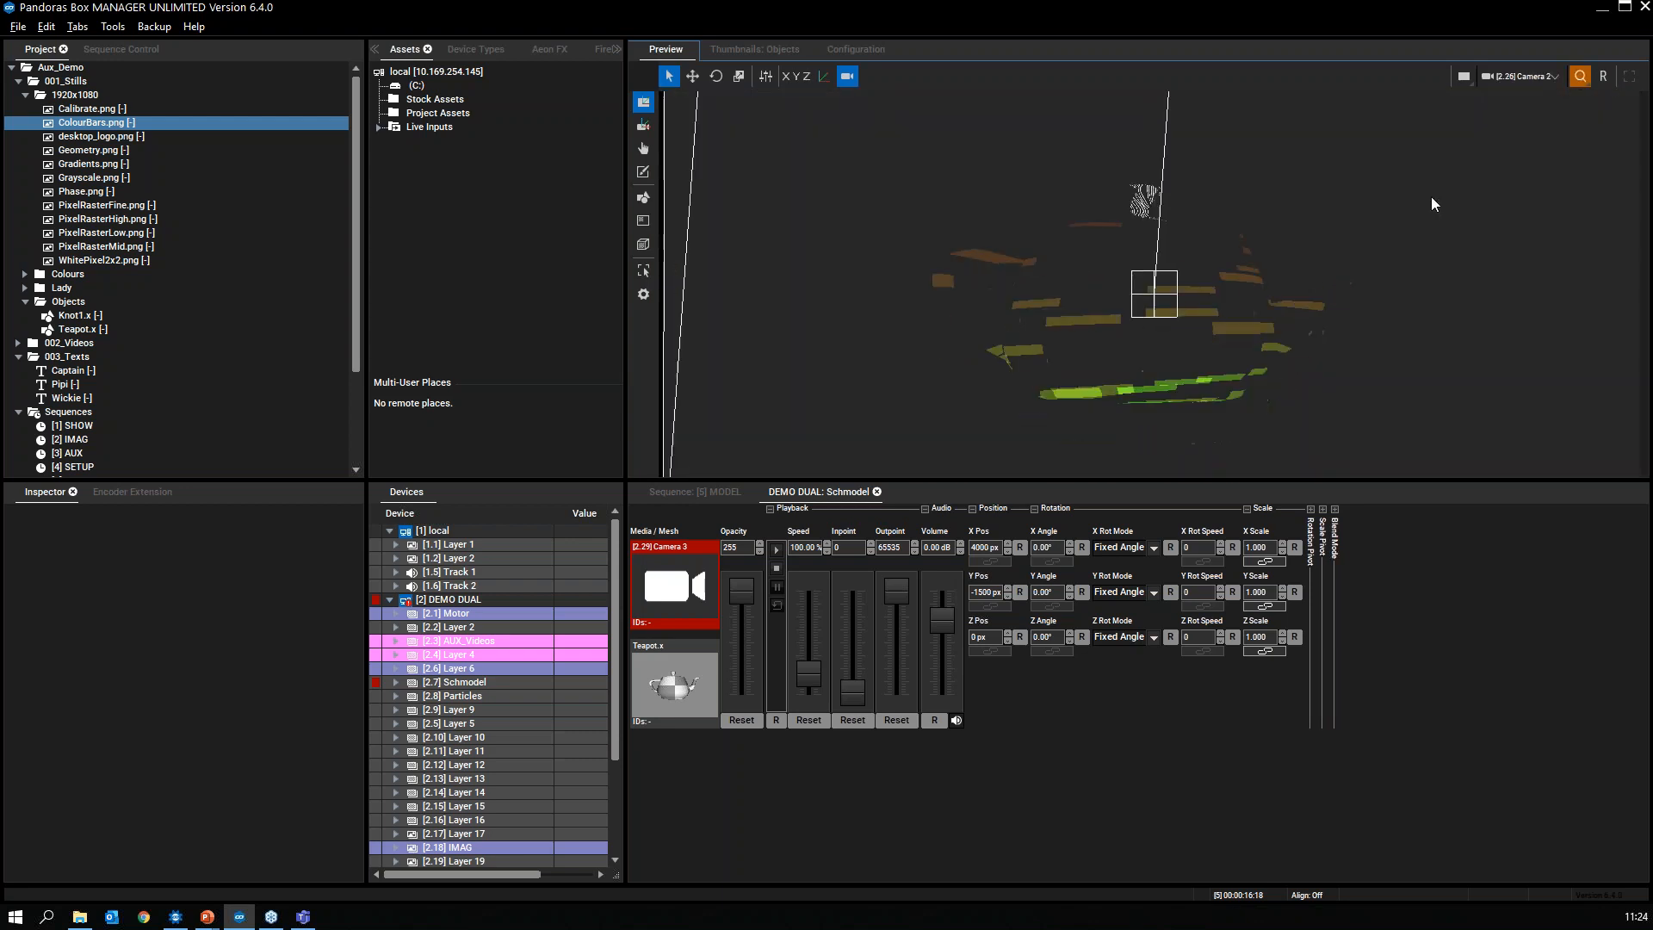
{"action": "left_click", "coordinate": [1546, 76]}
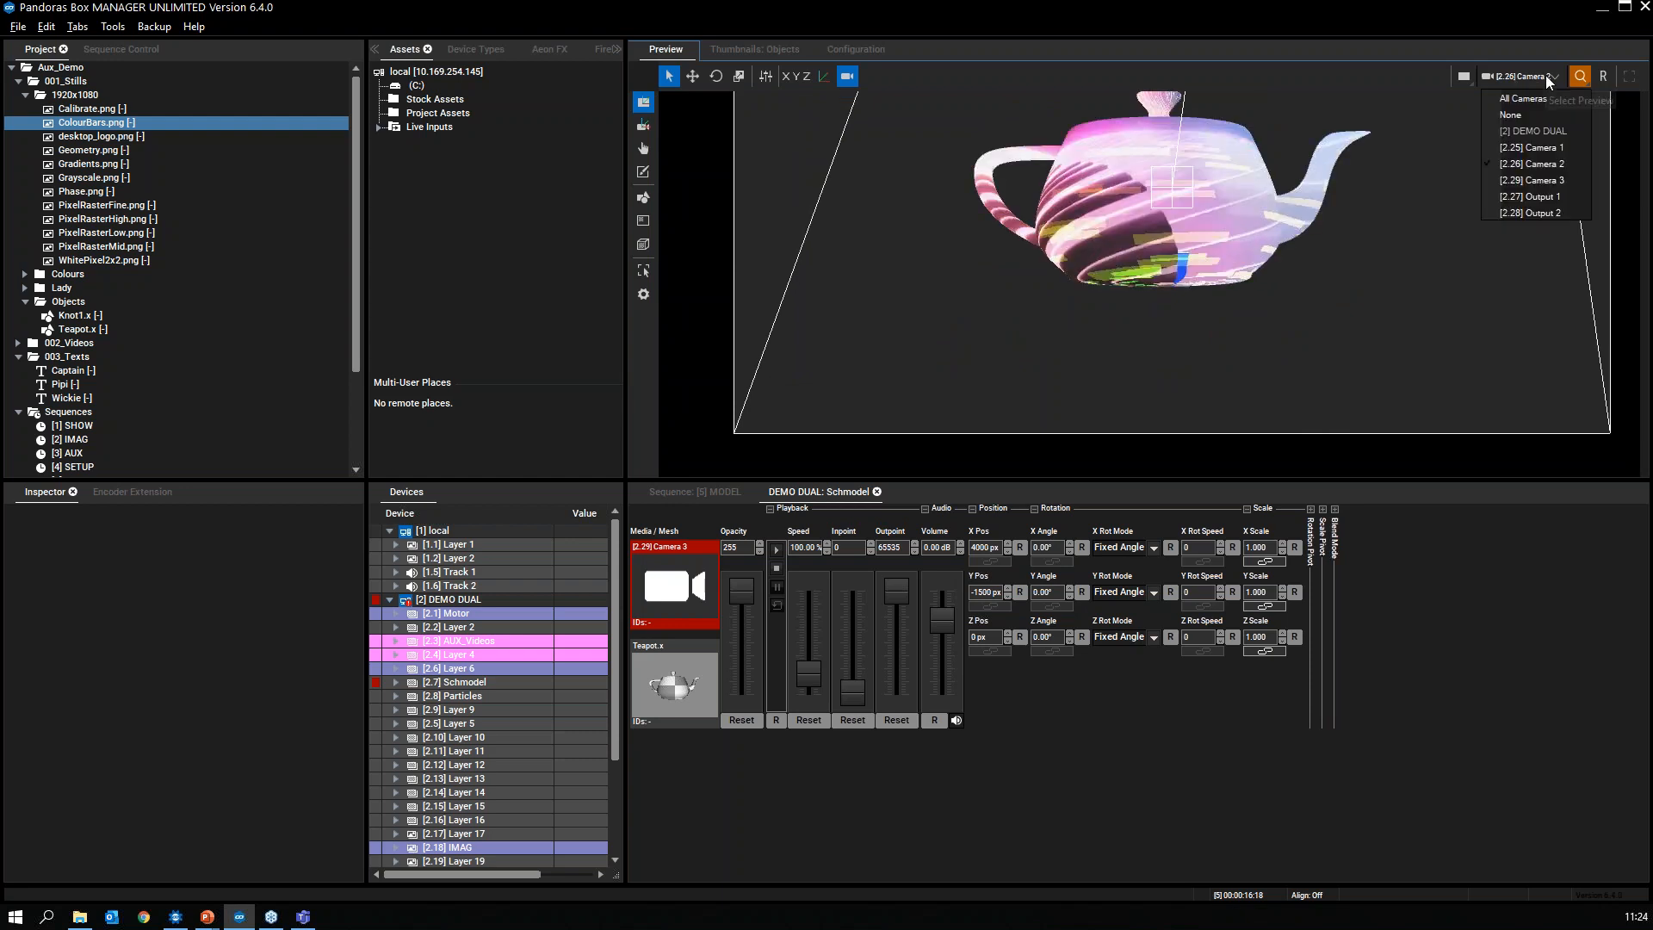
{"action": "left_click", "coordinate": [1541, 213]}
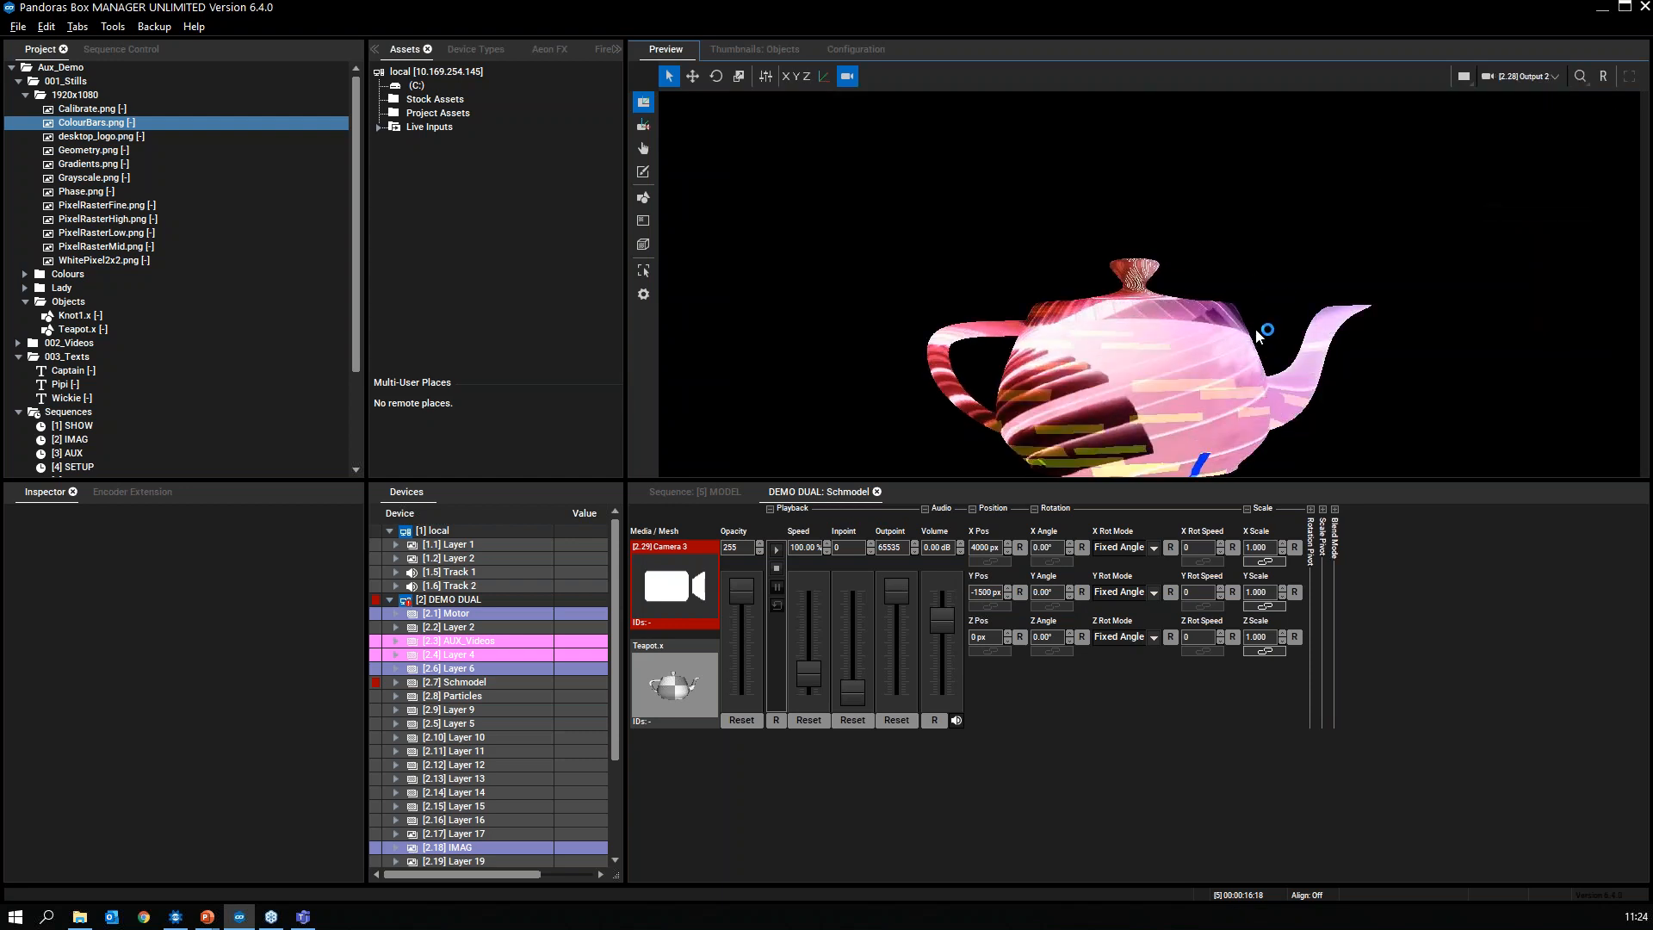
{"action": "scroll", "coordinate": [1260, 328], "scroll_direction": "down", "scroll_amount": 5}
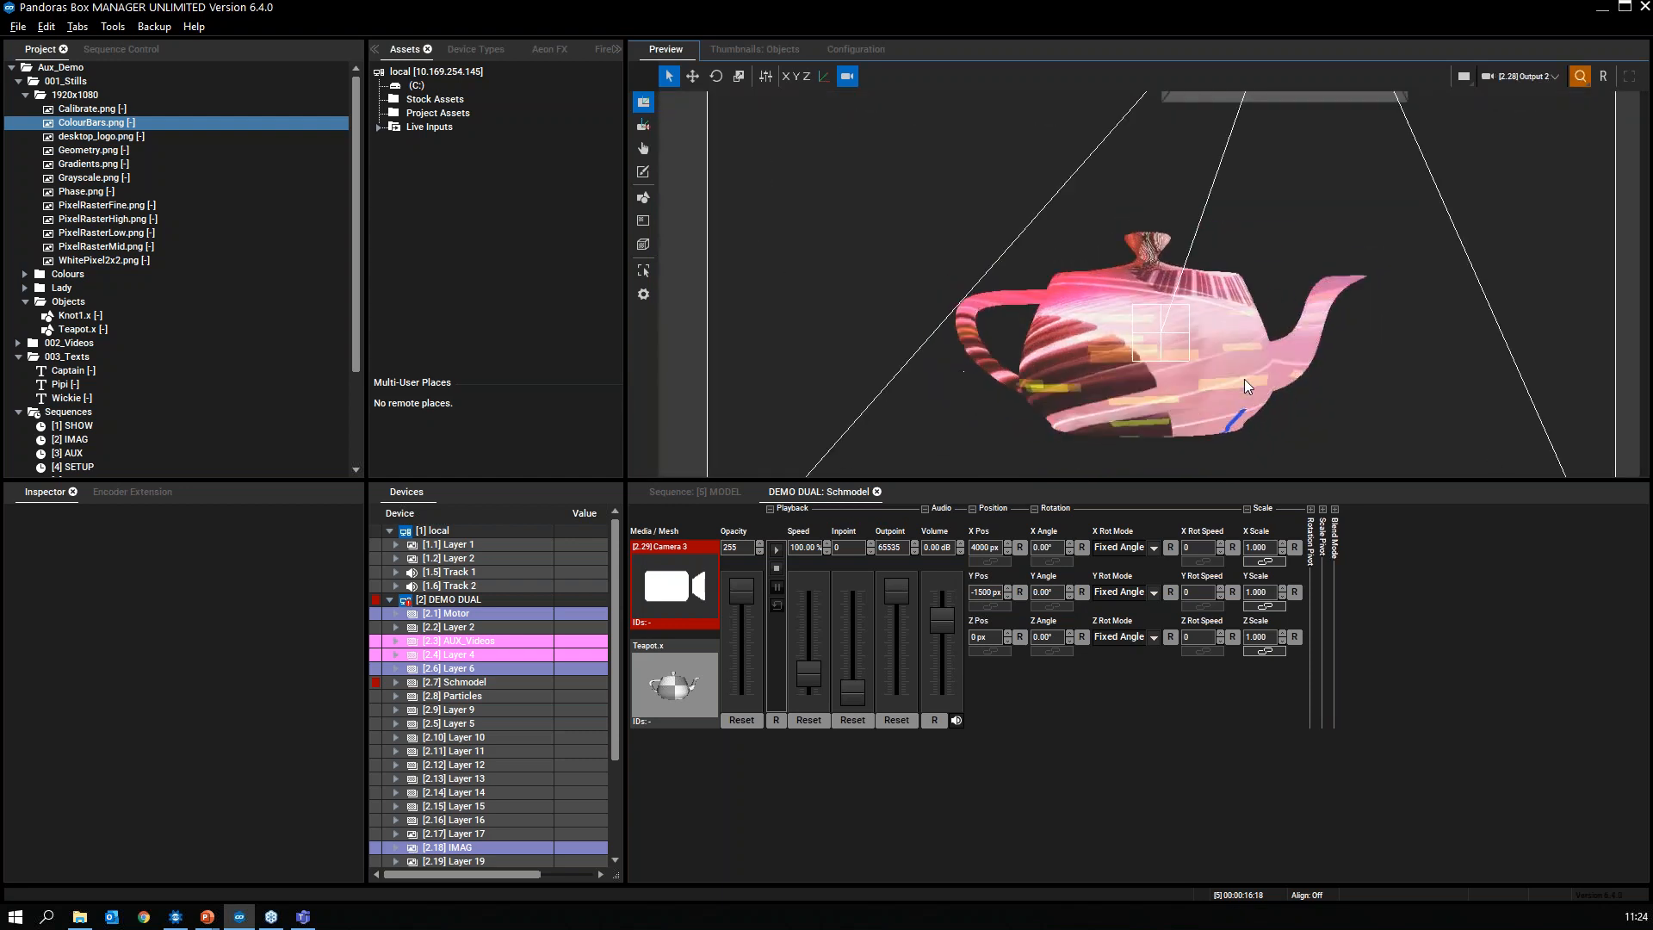
{"action": "scroll", "coordinate": [1243, 379], "scroll_direction": "up", "scroll_amount": 3}
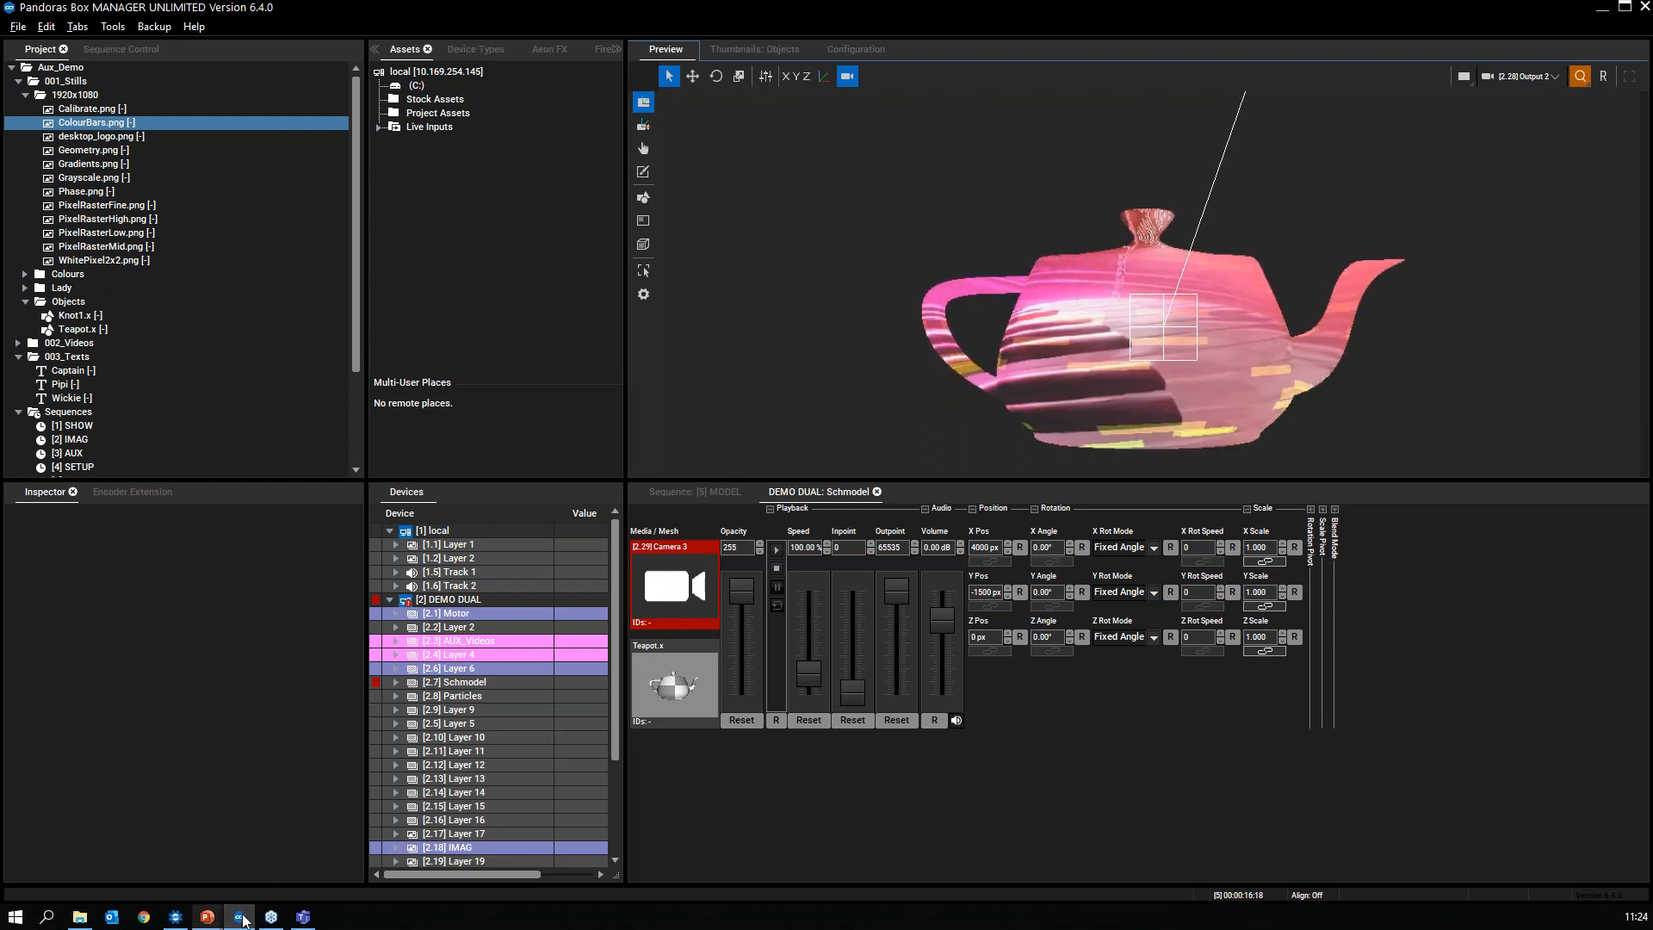
Step: Display the MODEL sequence's timeline and inspect its properties, including the Enforce Defaults options
{"action": "left_click", "coordinate": [717, 494]}
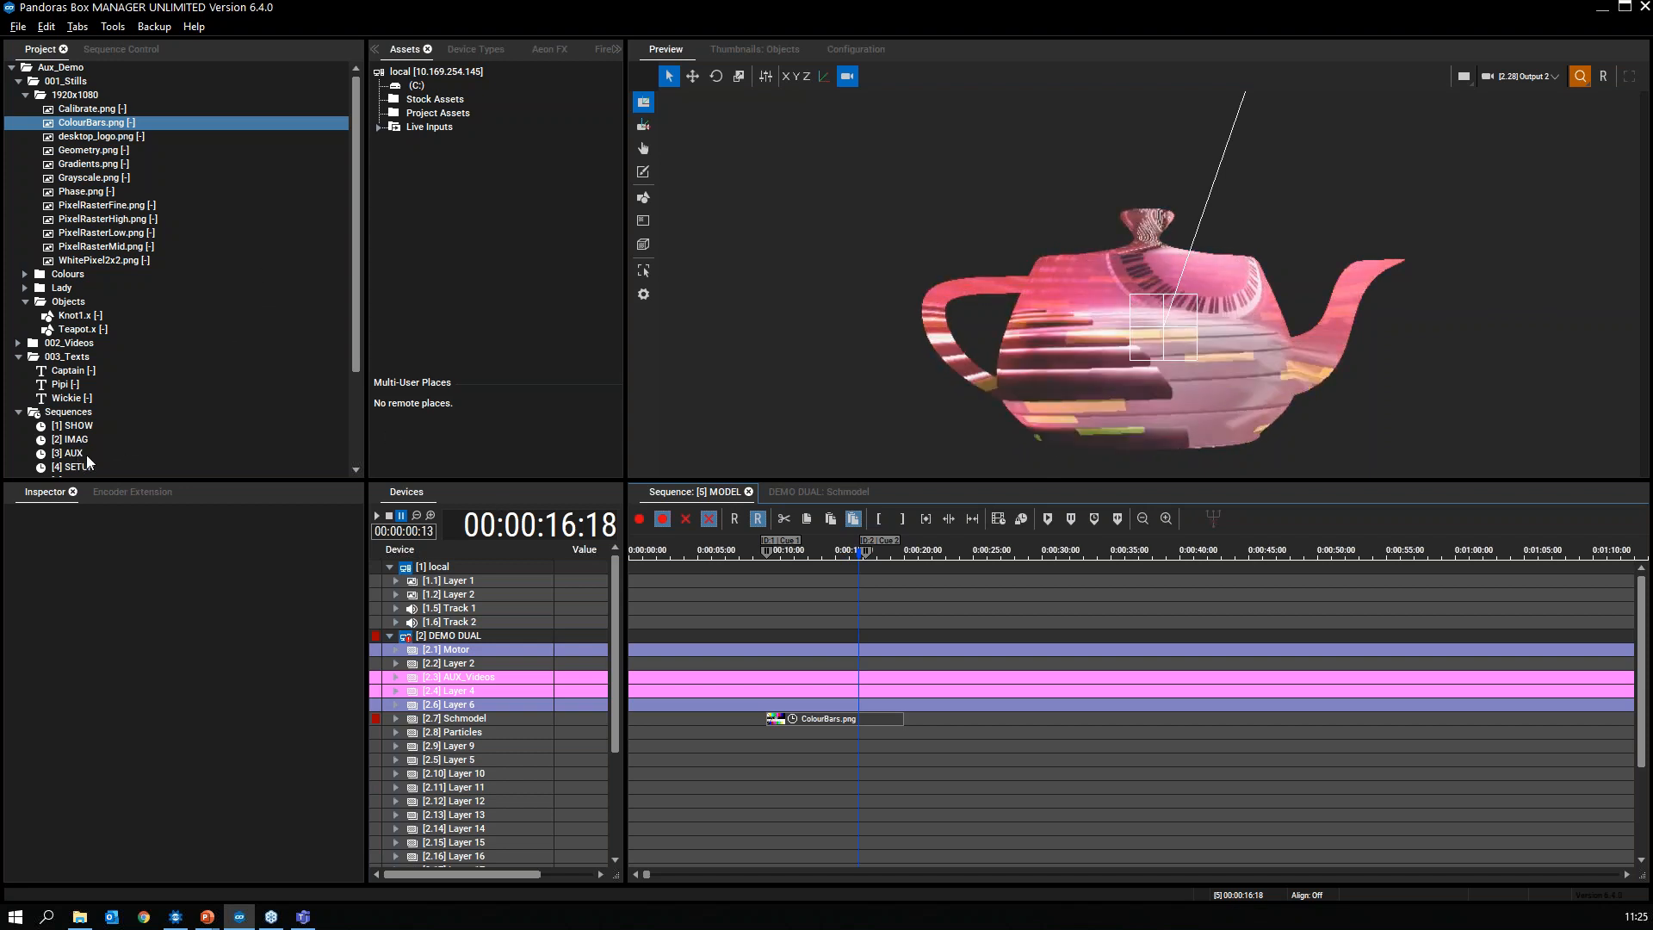
{"action": "left_click", "coordinate": [147, 412]}
{"action": "scroll", "coordinate": [146, 411], "scroll_direction": "down", "scroll_amount": 2}
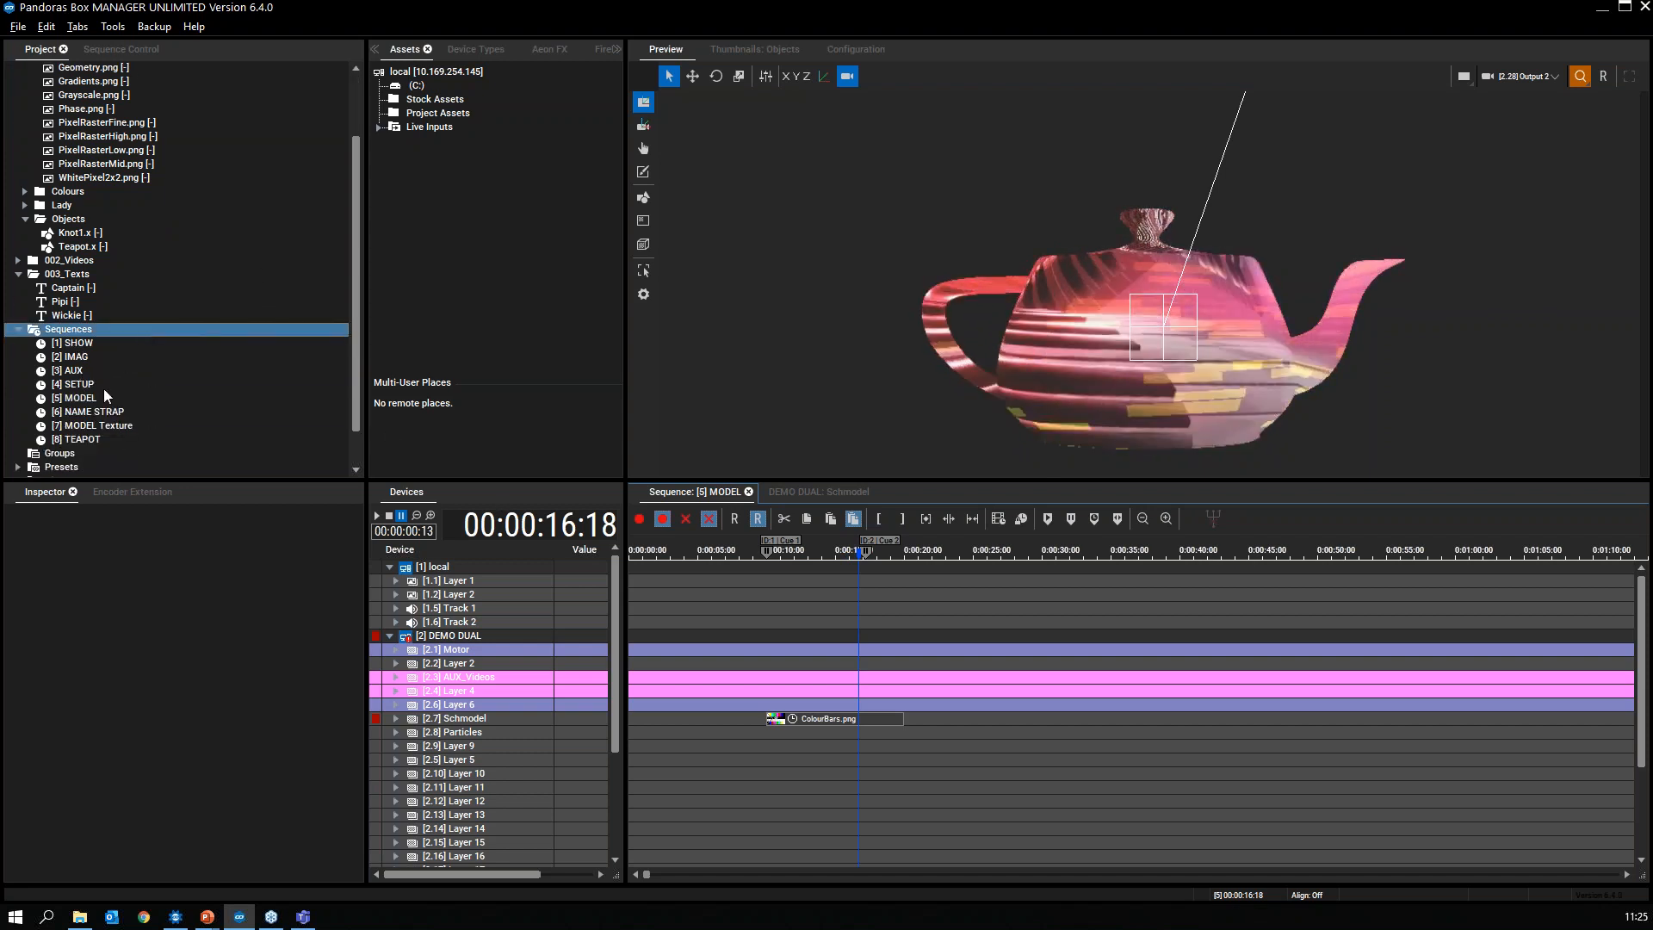
{"action": "left_click", "coordinate": [76, 399]}
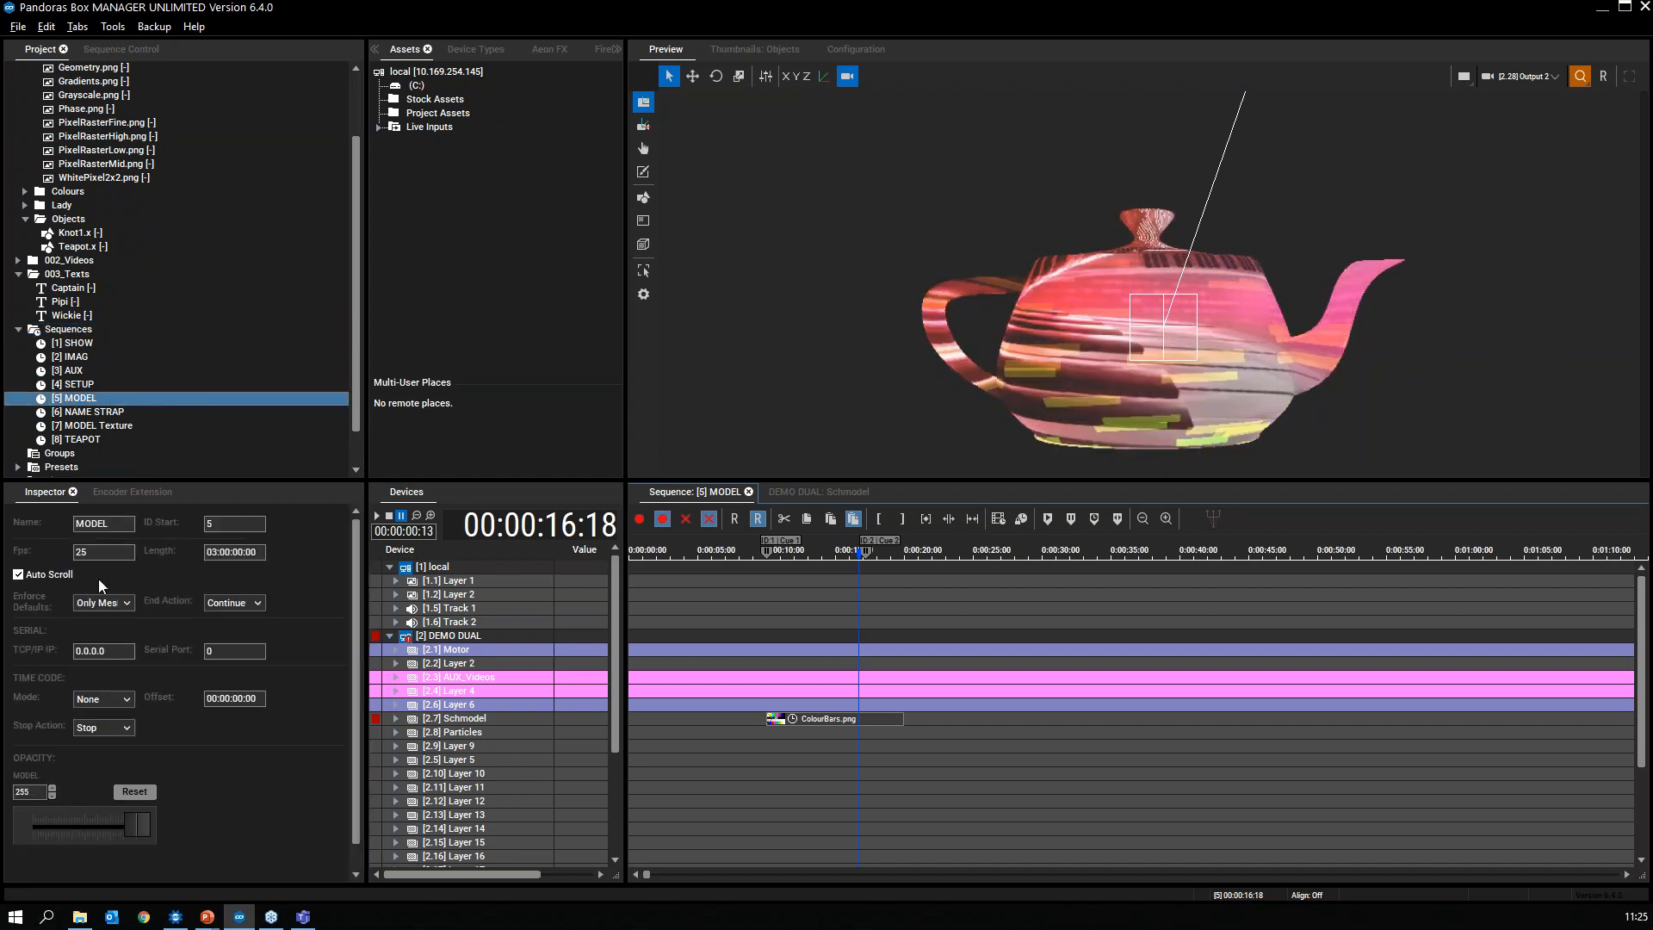
{"action": "left_click", "coordinate": [130, 602]}
{"action": "left_click", "coordinate": [165, 592]}
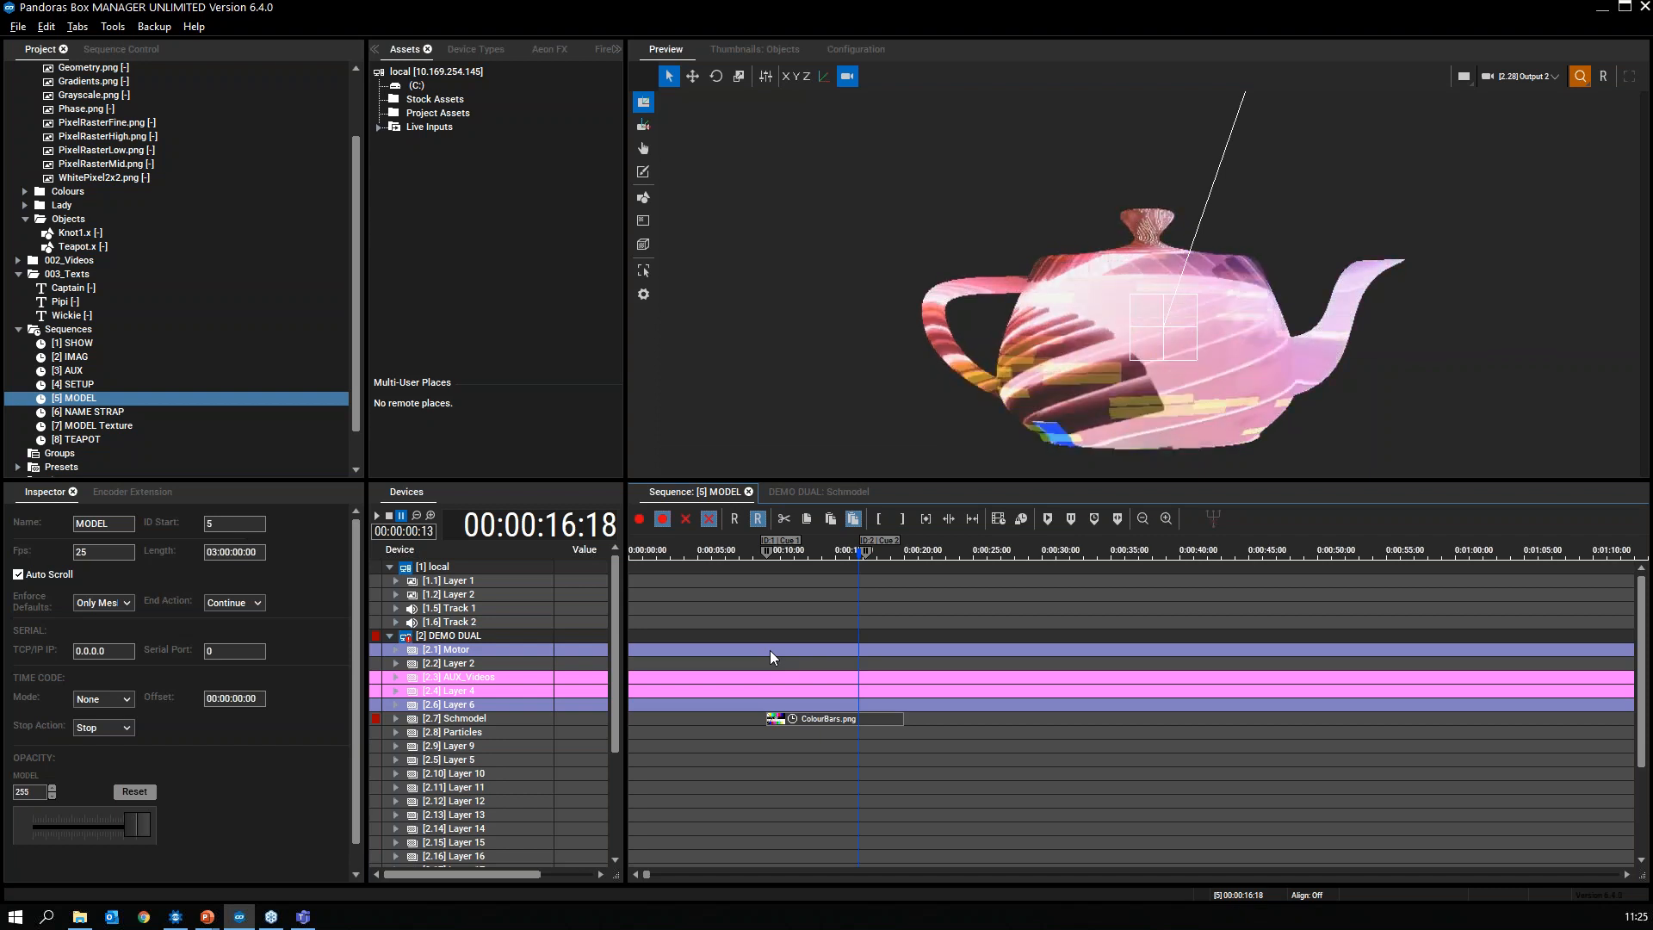
Step: Open the SHOW sequence and set the preview to All Cameras
{"action": "left_click", "coordinate": [1555, 78]}
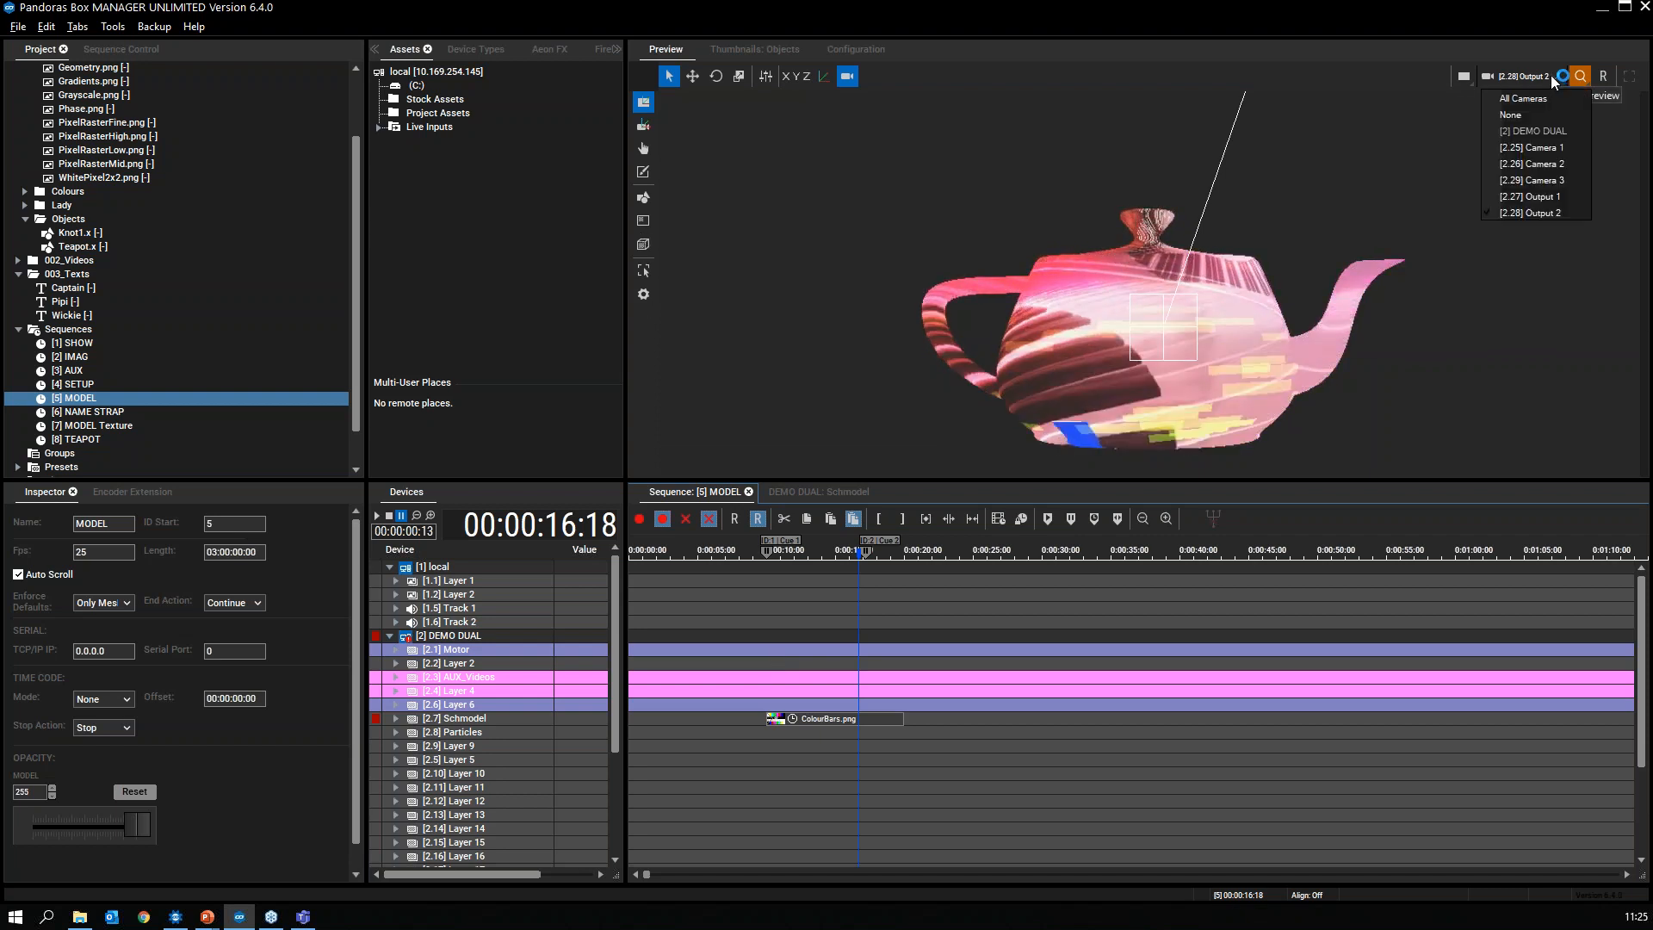
{"action": "left_click", "coordinate": [1583, 129]}
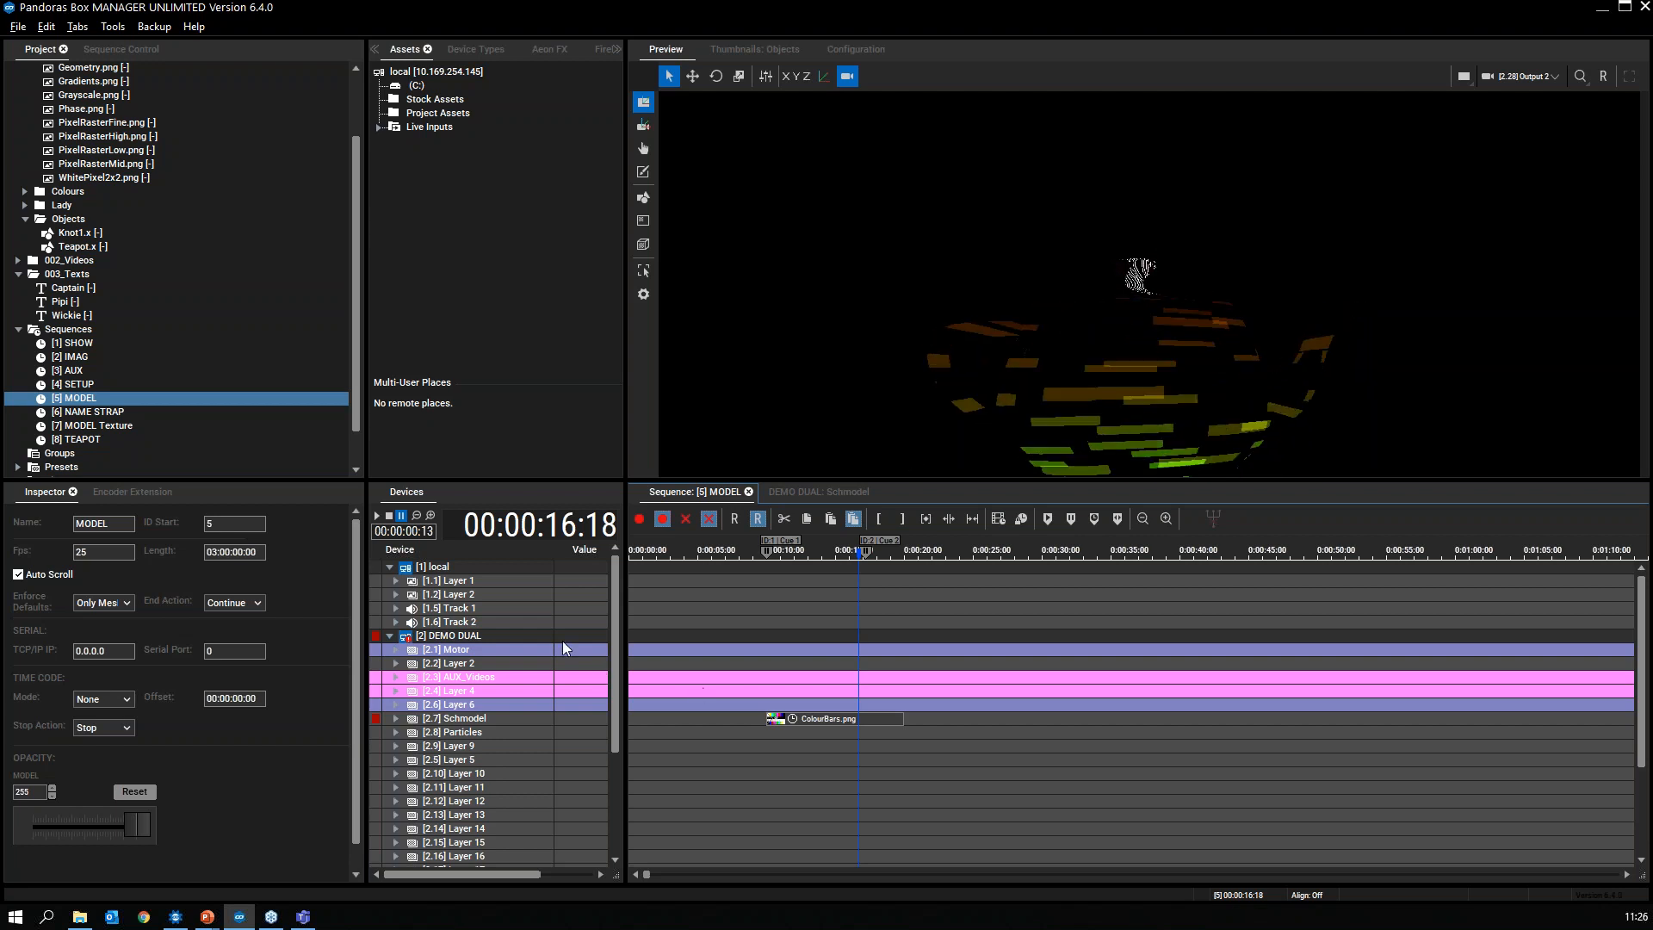
{"action": "left_click", "coordinate": [84, 343]}
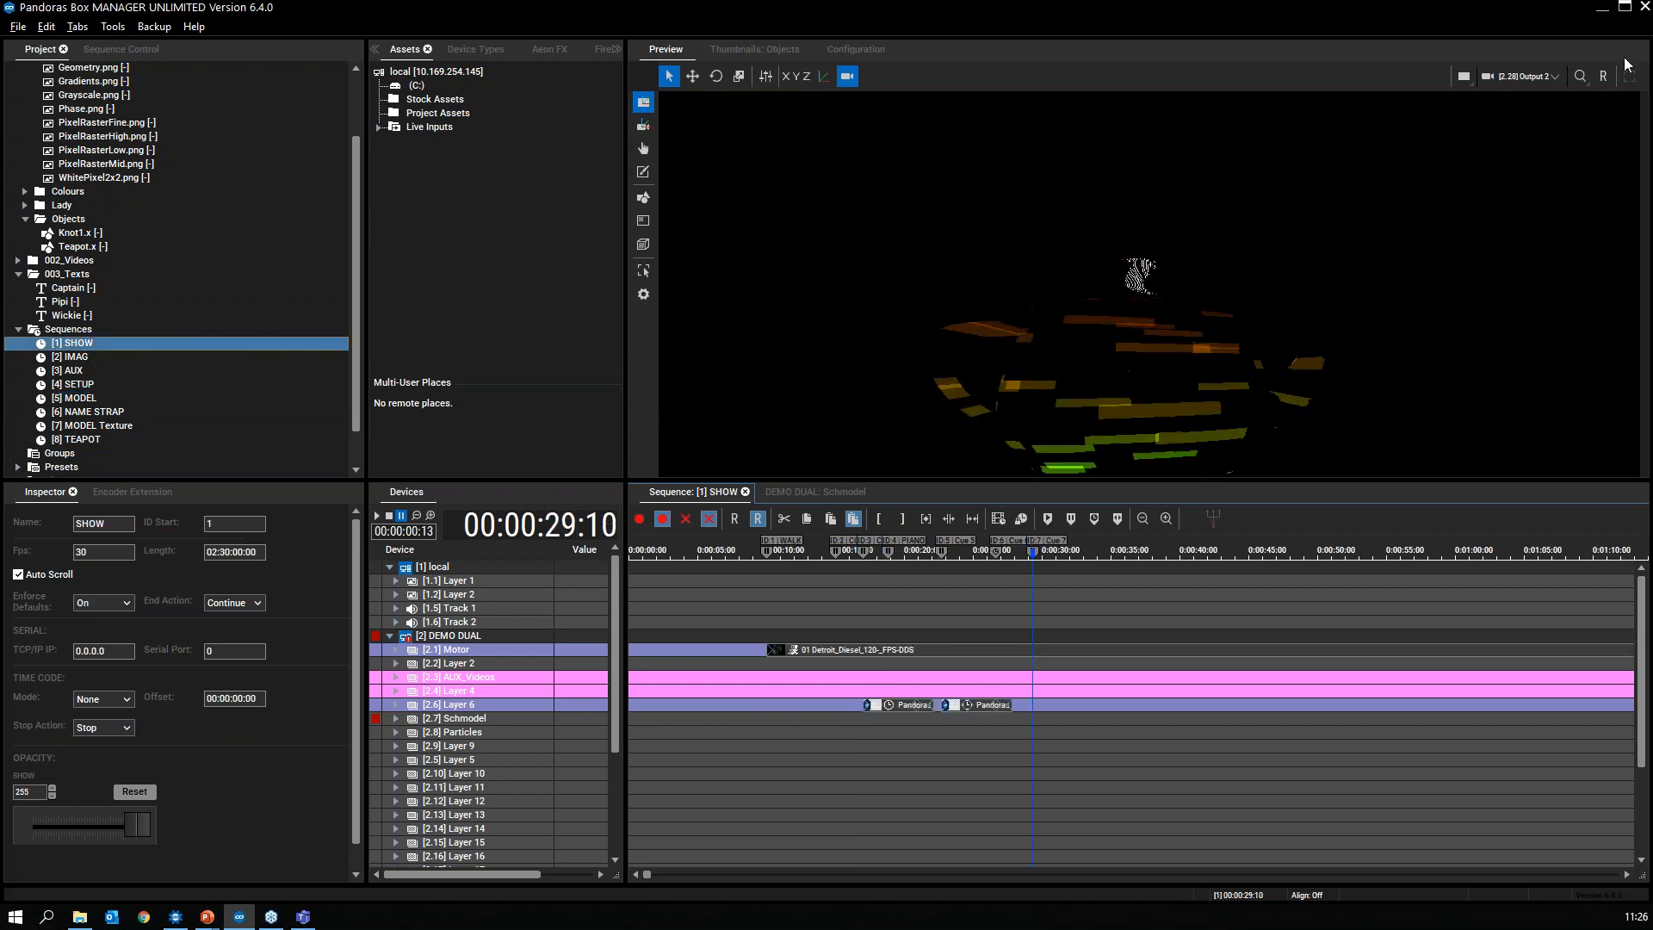
{"action": "left_click", "coordinate": [1542, 76]}
{"action": "left_click", "coordinate": [1524, 96]}
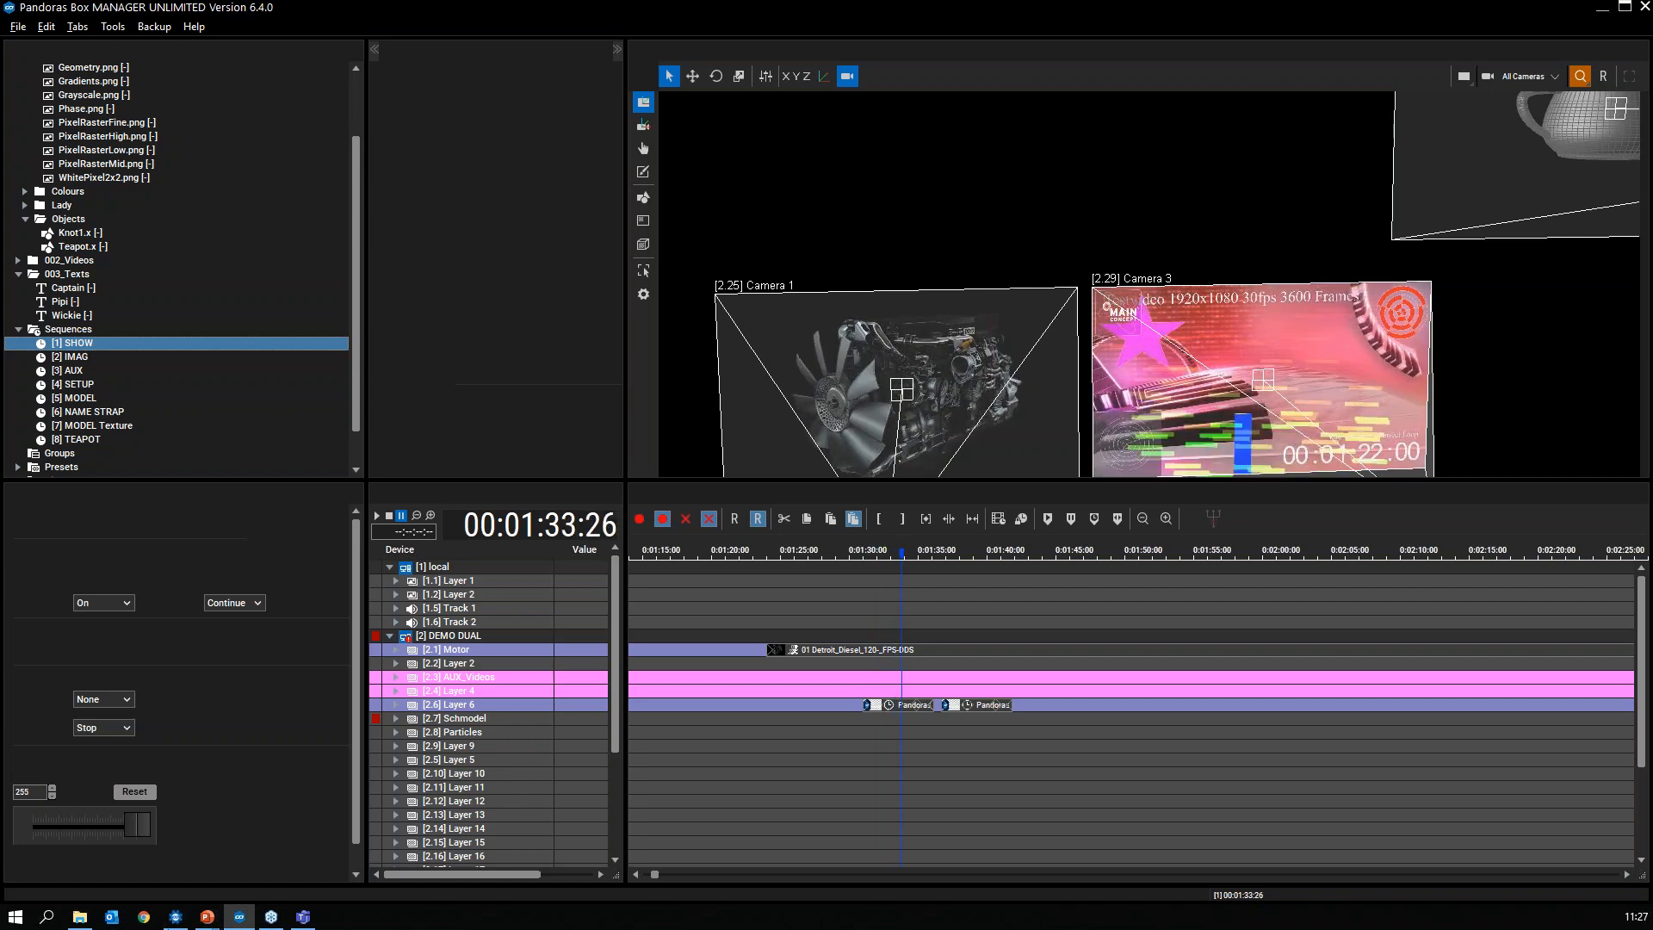
Step: Check the Widget Designer control page and add a pause cue to the SHOW sequence at 0:01:45:07
{"action": "left_click", "coordinate": [176, 917]}
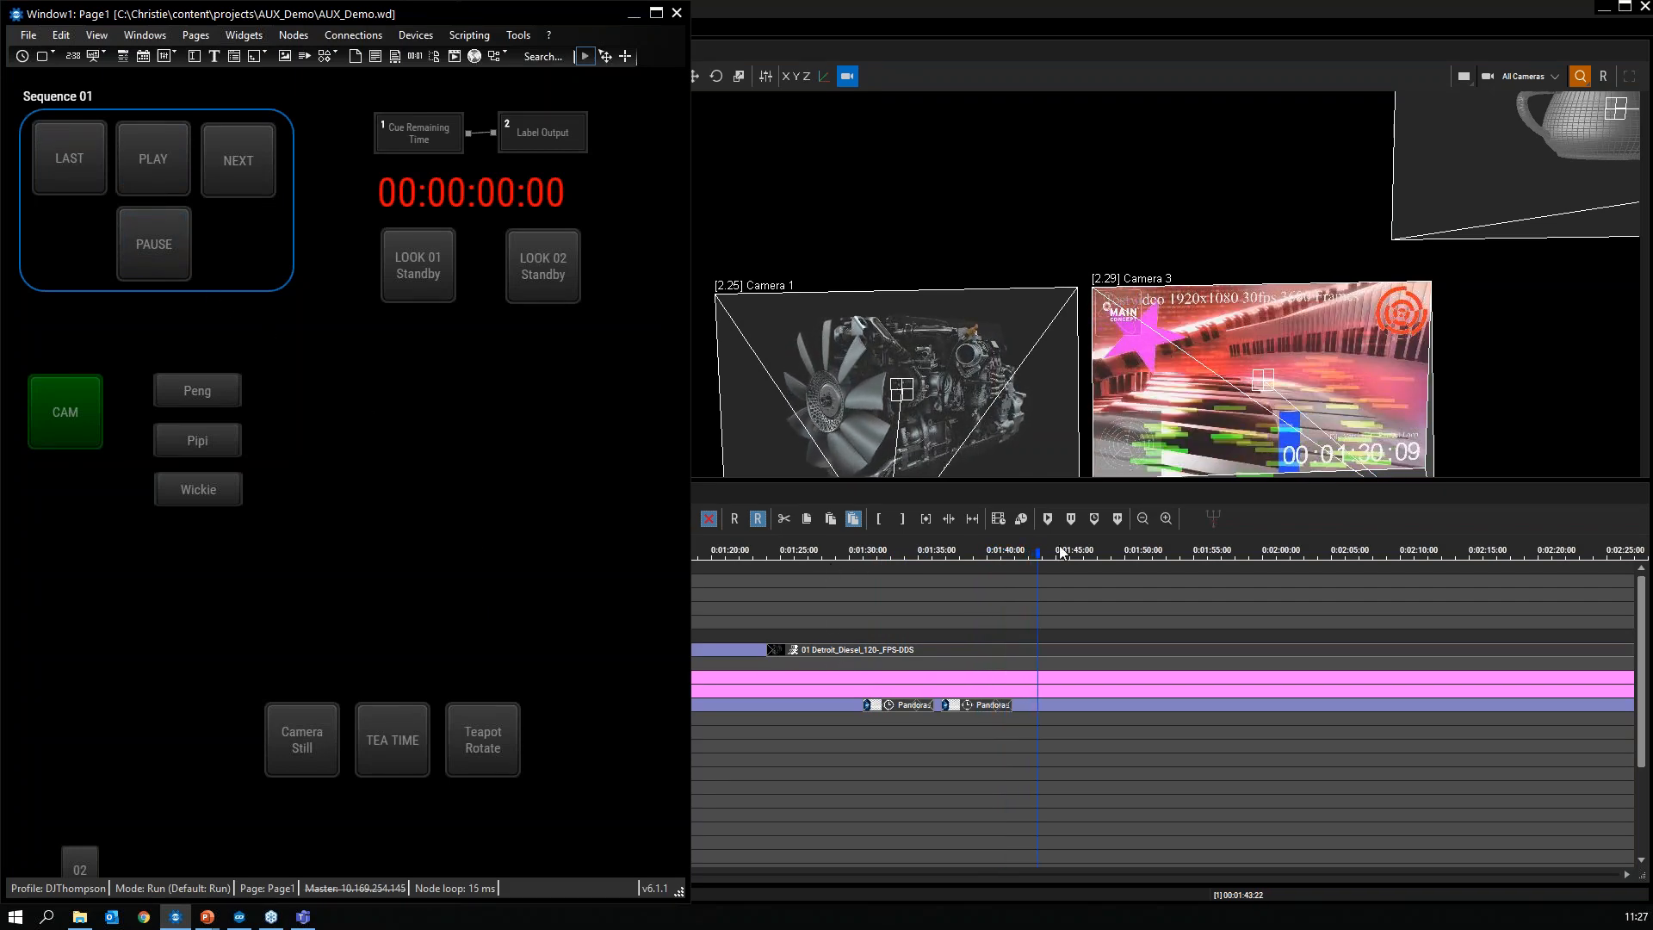
{"action": "left_click", "coordinate": [1071, 519]}
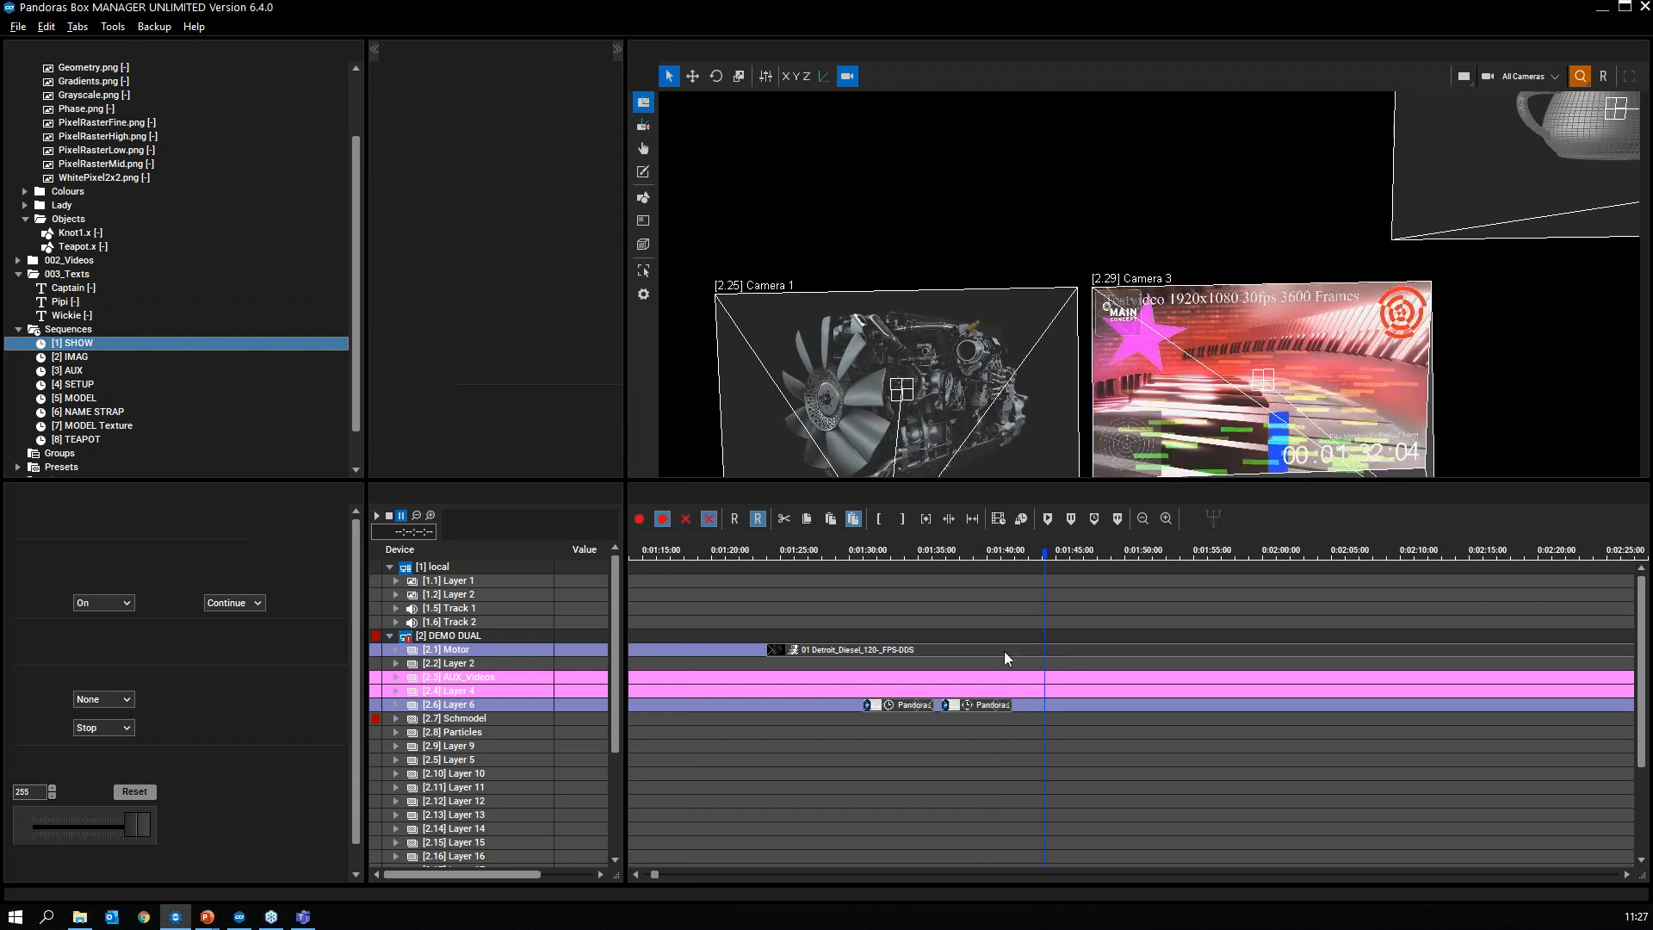
Step: Reset and reframe the preview to examine the Camera 1, Camera 2 and Camera 3 compositions together
{"action": "left_click", "coordinate": [1604, 77]}
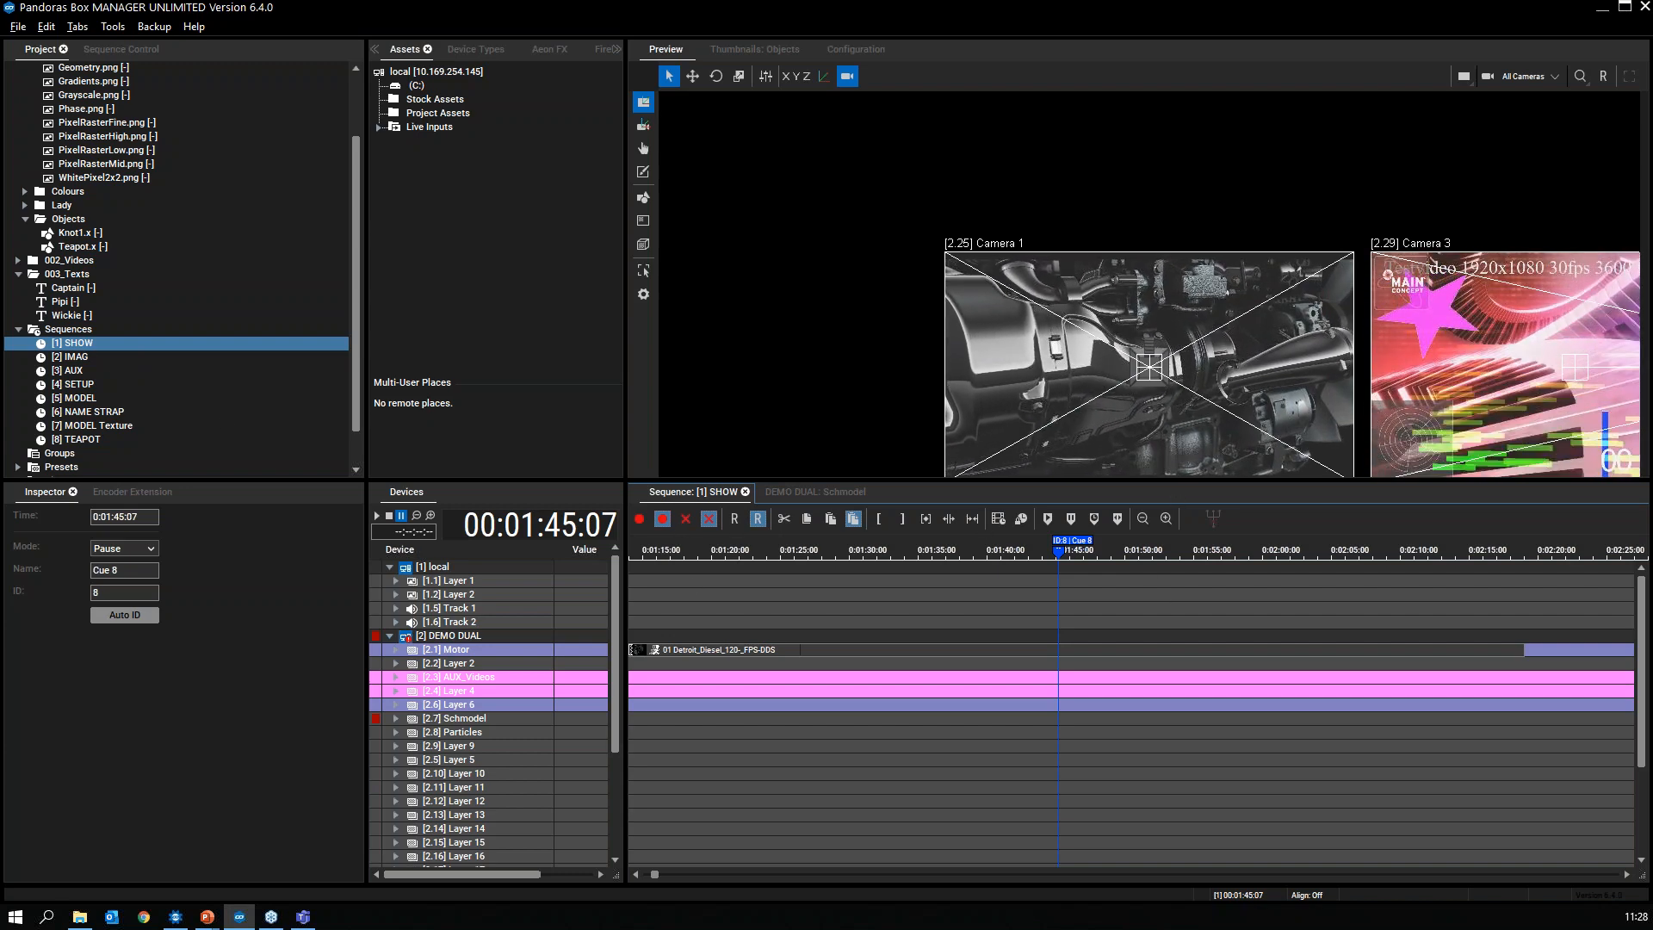
{"action": "left_click_drag", "start_coordinate": [1367, 348], "coordinate": [1094, 363]}
{"action": "scroll", "coordinate": [1299, 333], "scroll_direction": "down", "scroll_amount": 4}
{"action": "left_click_drag", "start_coordinate": [1397, 308], "coordinate": [1305, 338]}
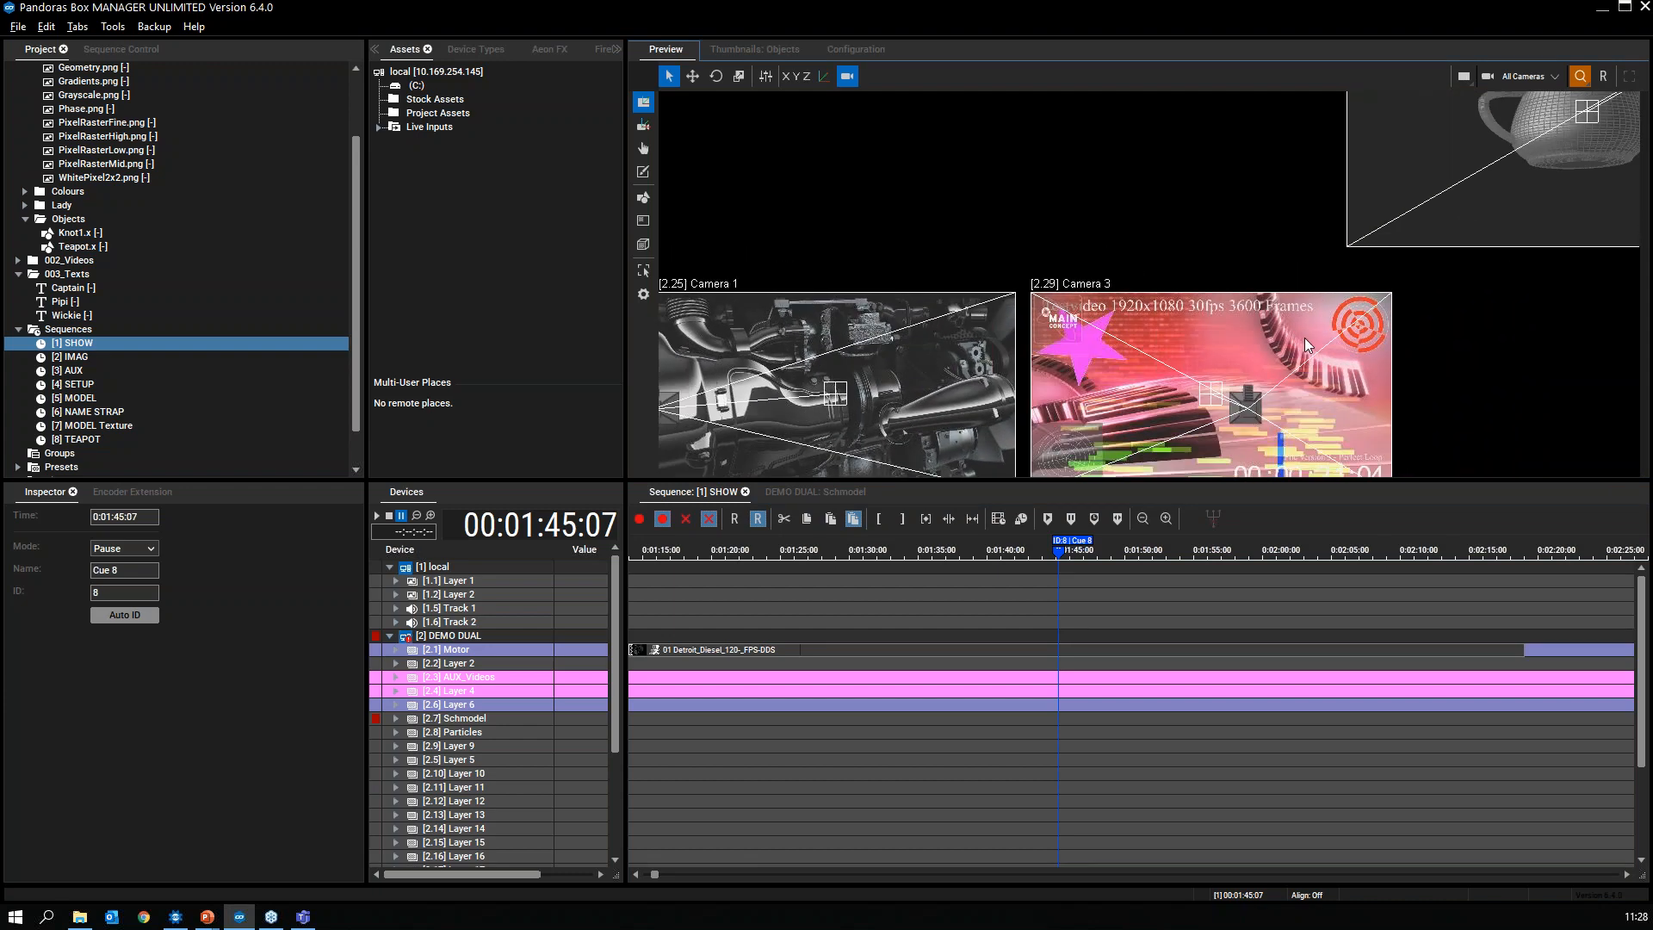
{"action": "scroll", "coordinate": [1304, 339], "scroll_direction": "down", "scroll_amount": 2}
{"action": "left_click_drag", "start_coordinate": [1419, 250], "coordinate": [1294, 325]}
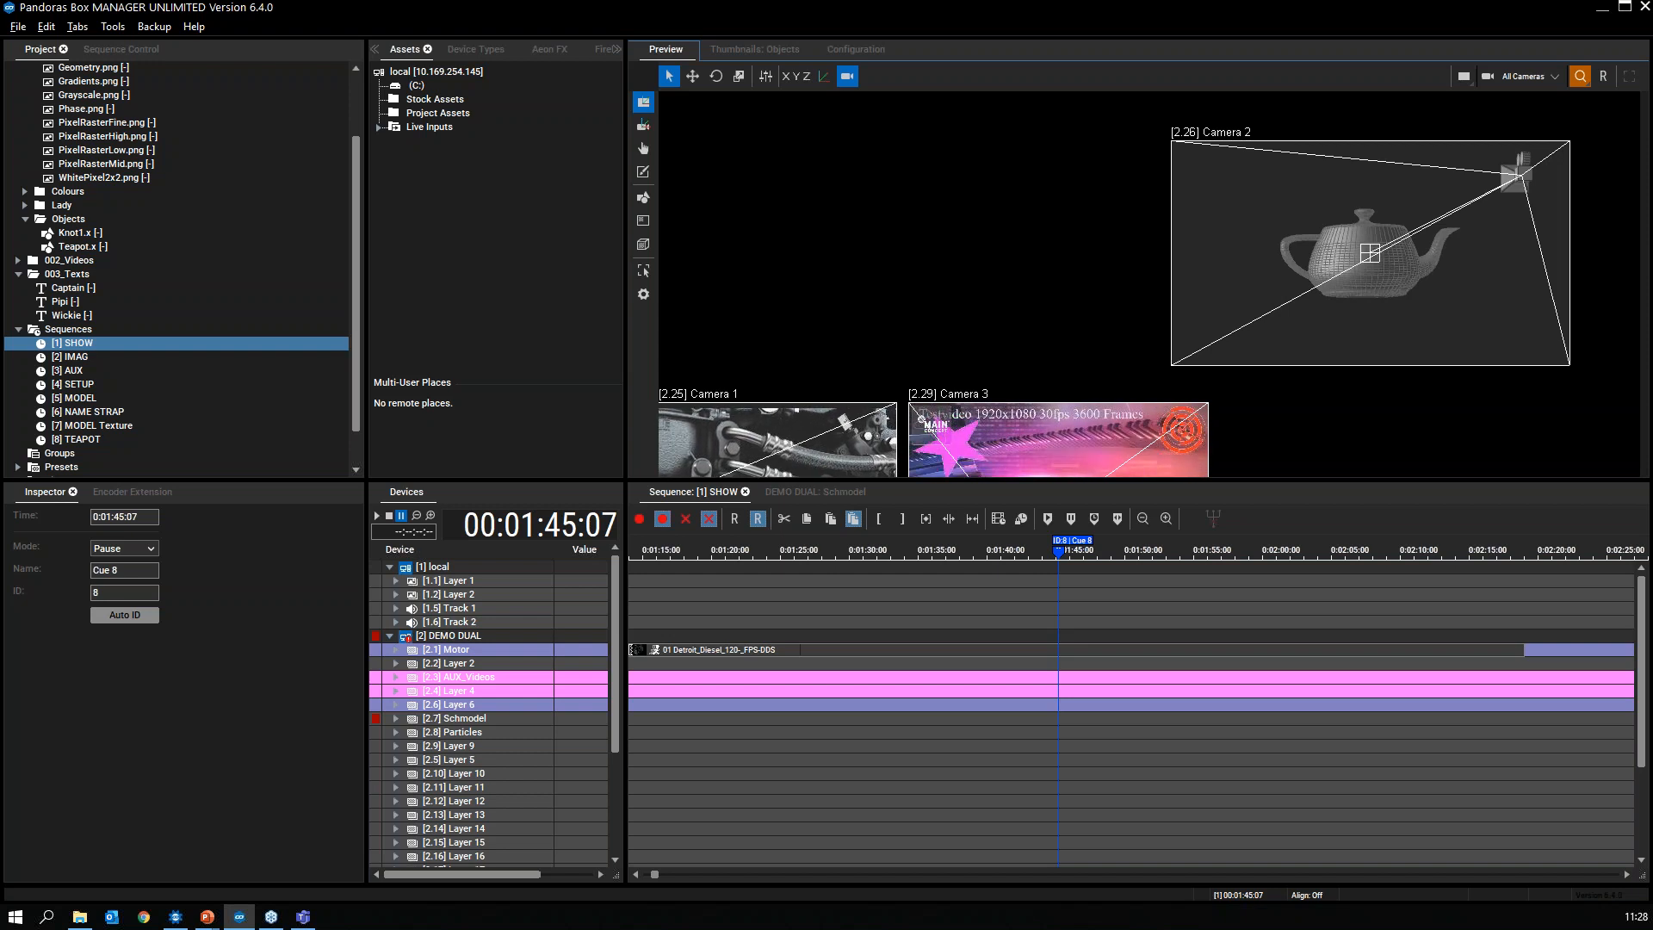
{"action": "left_click_drag", "start_coordinate": [1031, 435], "coordinate": [1130, 259]}
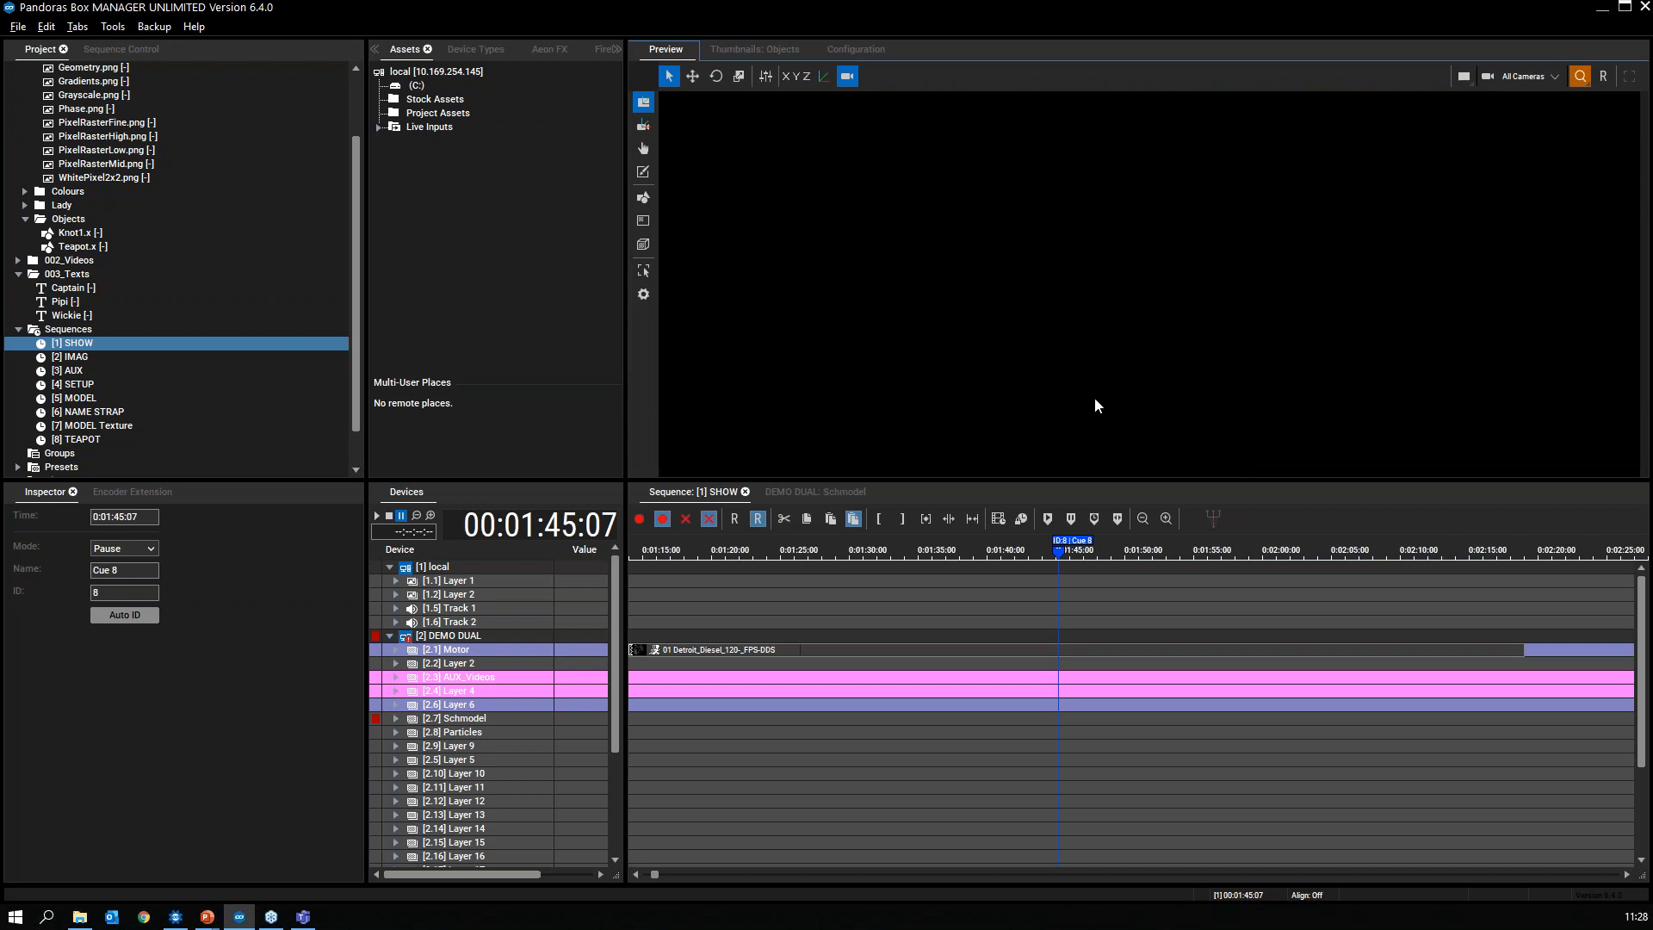
{"action": "left_click", "coordinate": [1608, 77]}
{"action": "left_click_drag", "start_coordinate": [1576, 308], "coordinate": [1252, 377]}
{"action": "scroll", "coordinate": [1499, 335], "scroll_direction": "down", "scroll_amount": 4}
{"action": "left_click_drag", "start_coordinate": [1477, 322], "coordinate": [1378, 343]}
{"action": "scroll", "coordinate": [1481, 355], "scroll_direction": "down", "scroll_amount": 2}
{"action": "left_click_drag", "start_coordinate": [1312, 406], "coordinate": [1273, 372]}
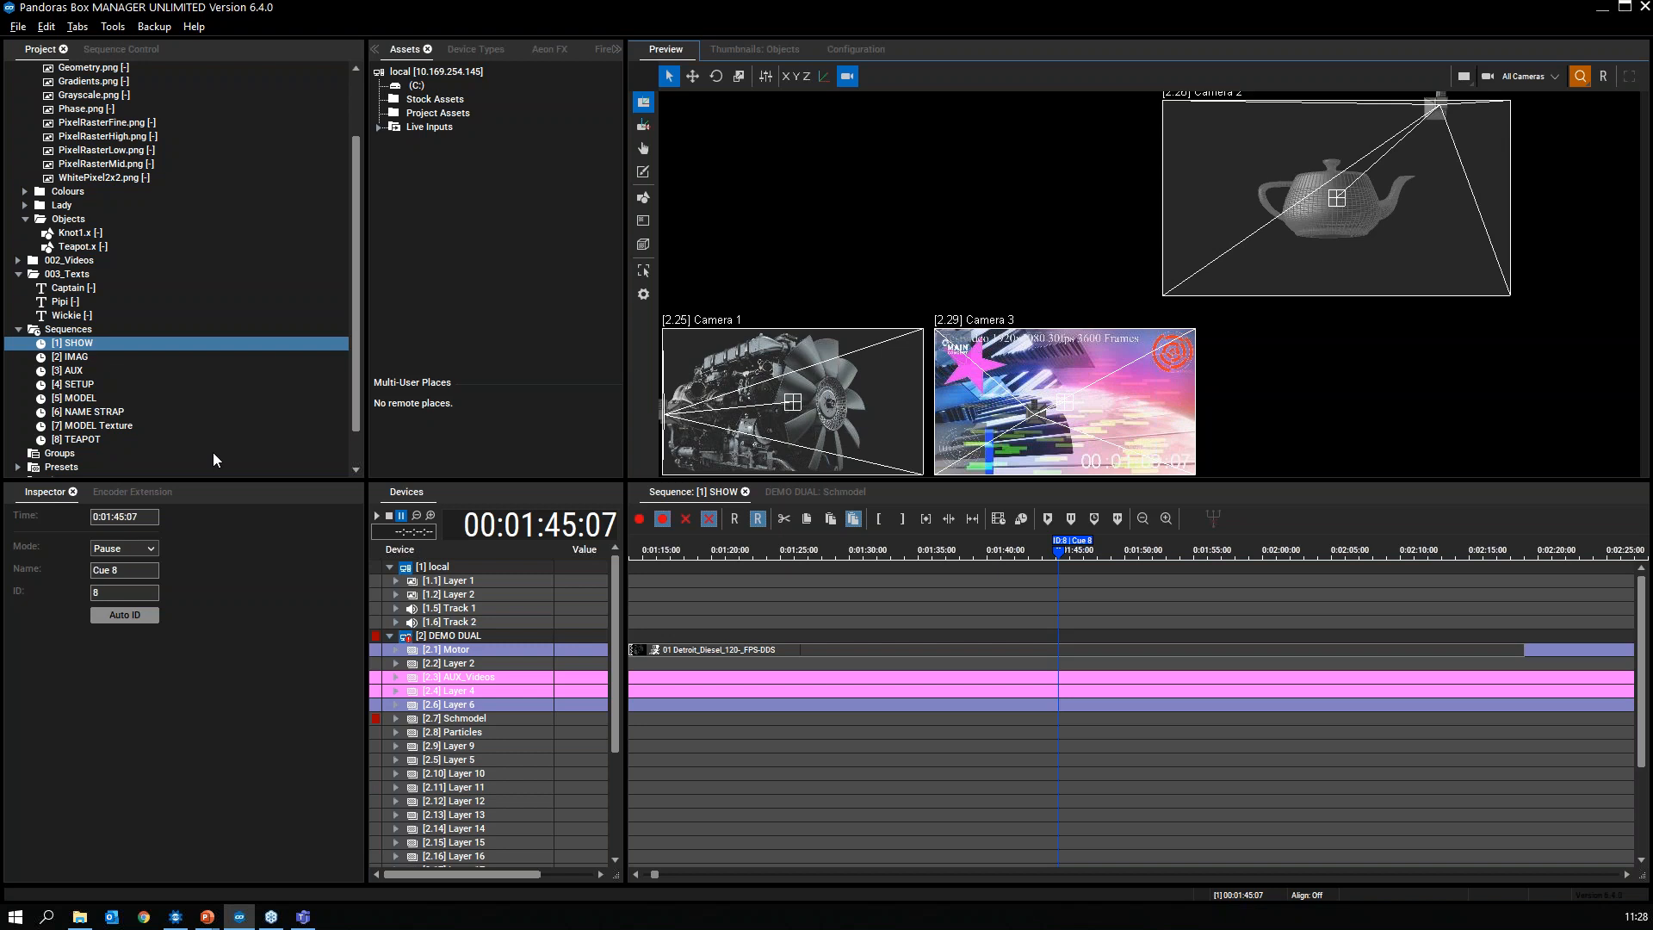
Step: Switch to Widget Designer to trigger Teapot Rotate, and set the Pandoras Box preview to Output 2
{"action": "left_click", "coordinate": [176, 919]}
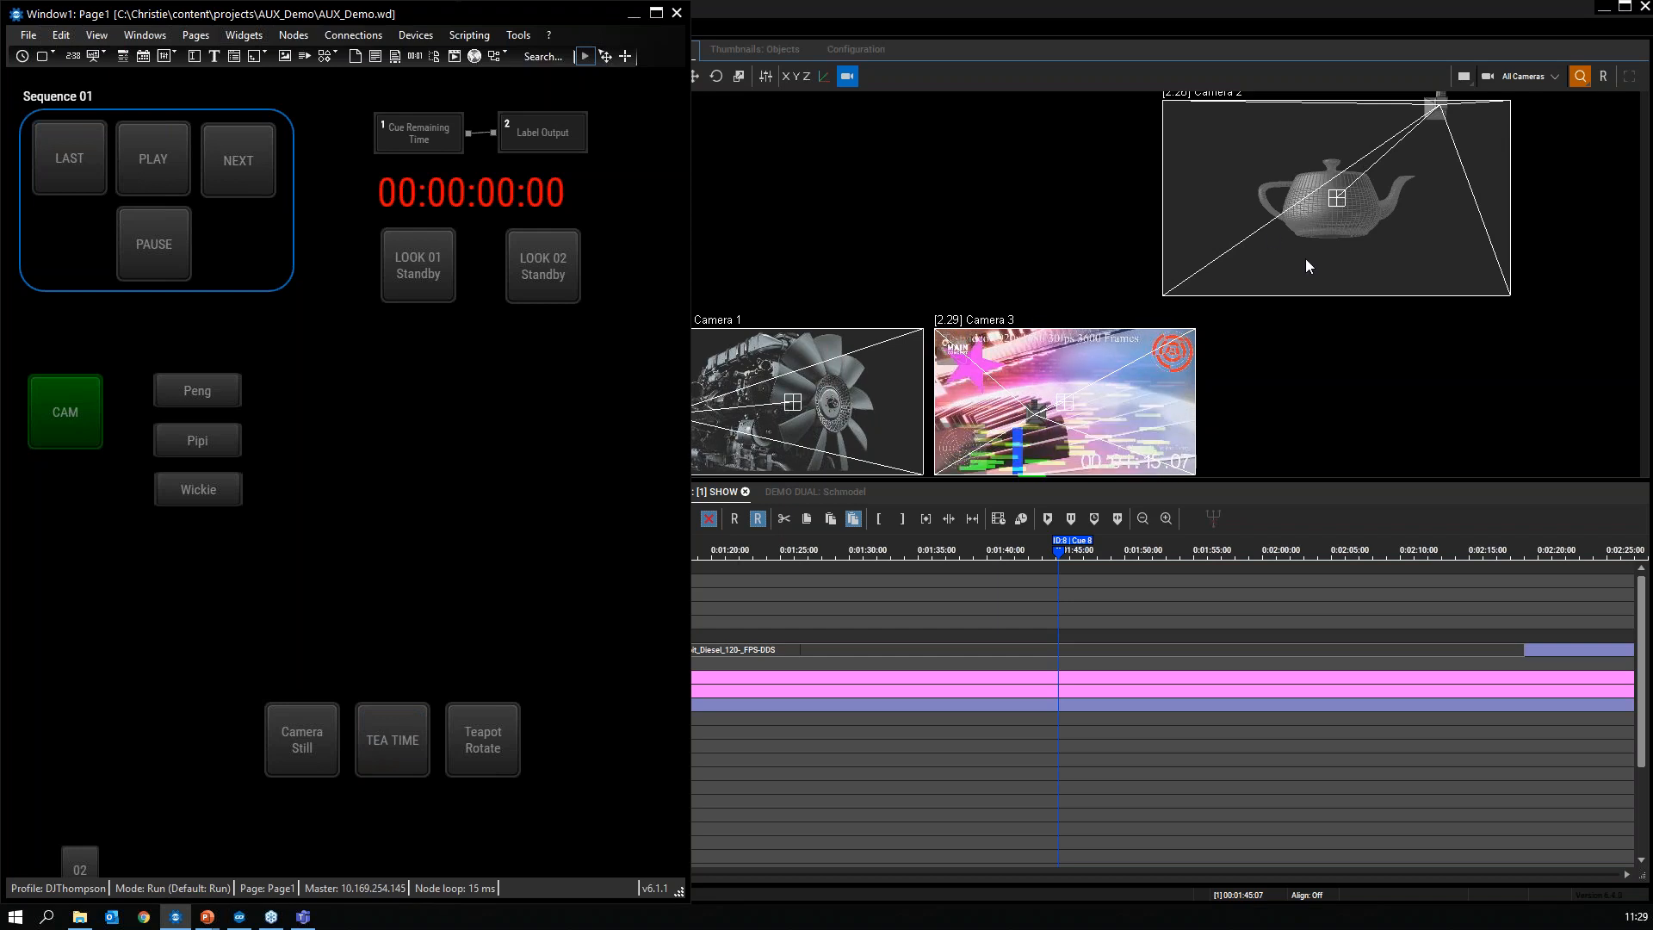
{"action": "left_click", "coordinate": [494, 741]}
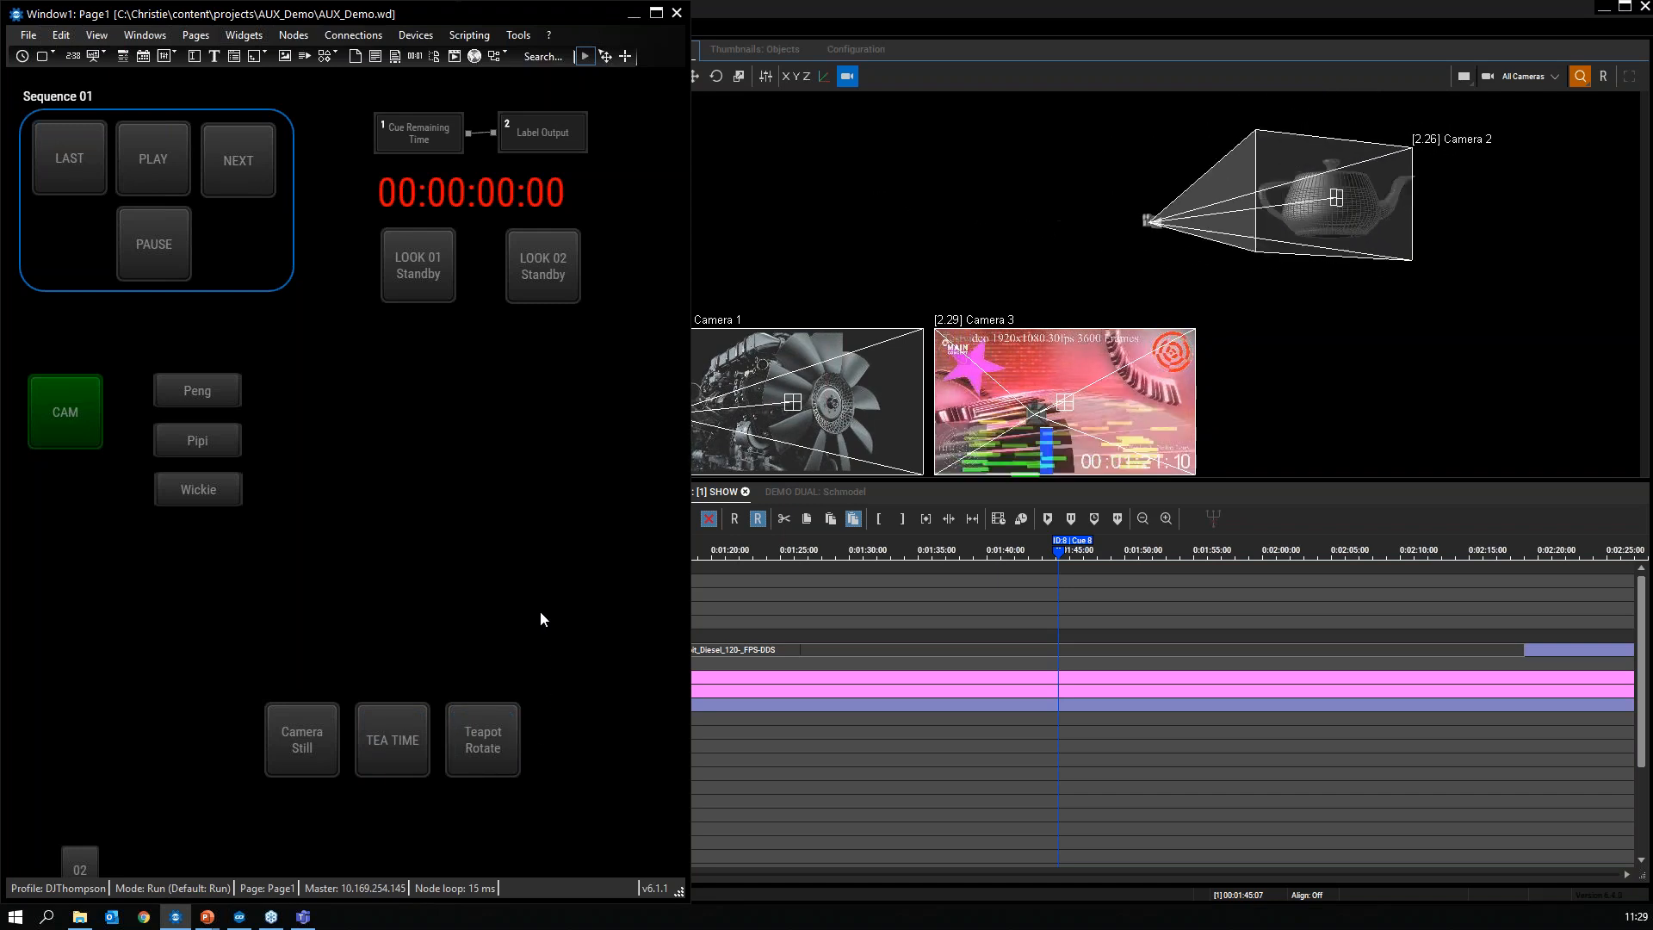
{"action": "left_click", "coordinate": [510, 749]}
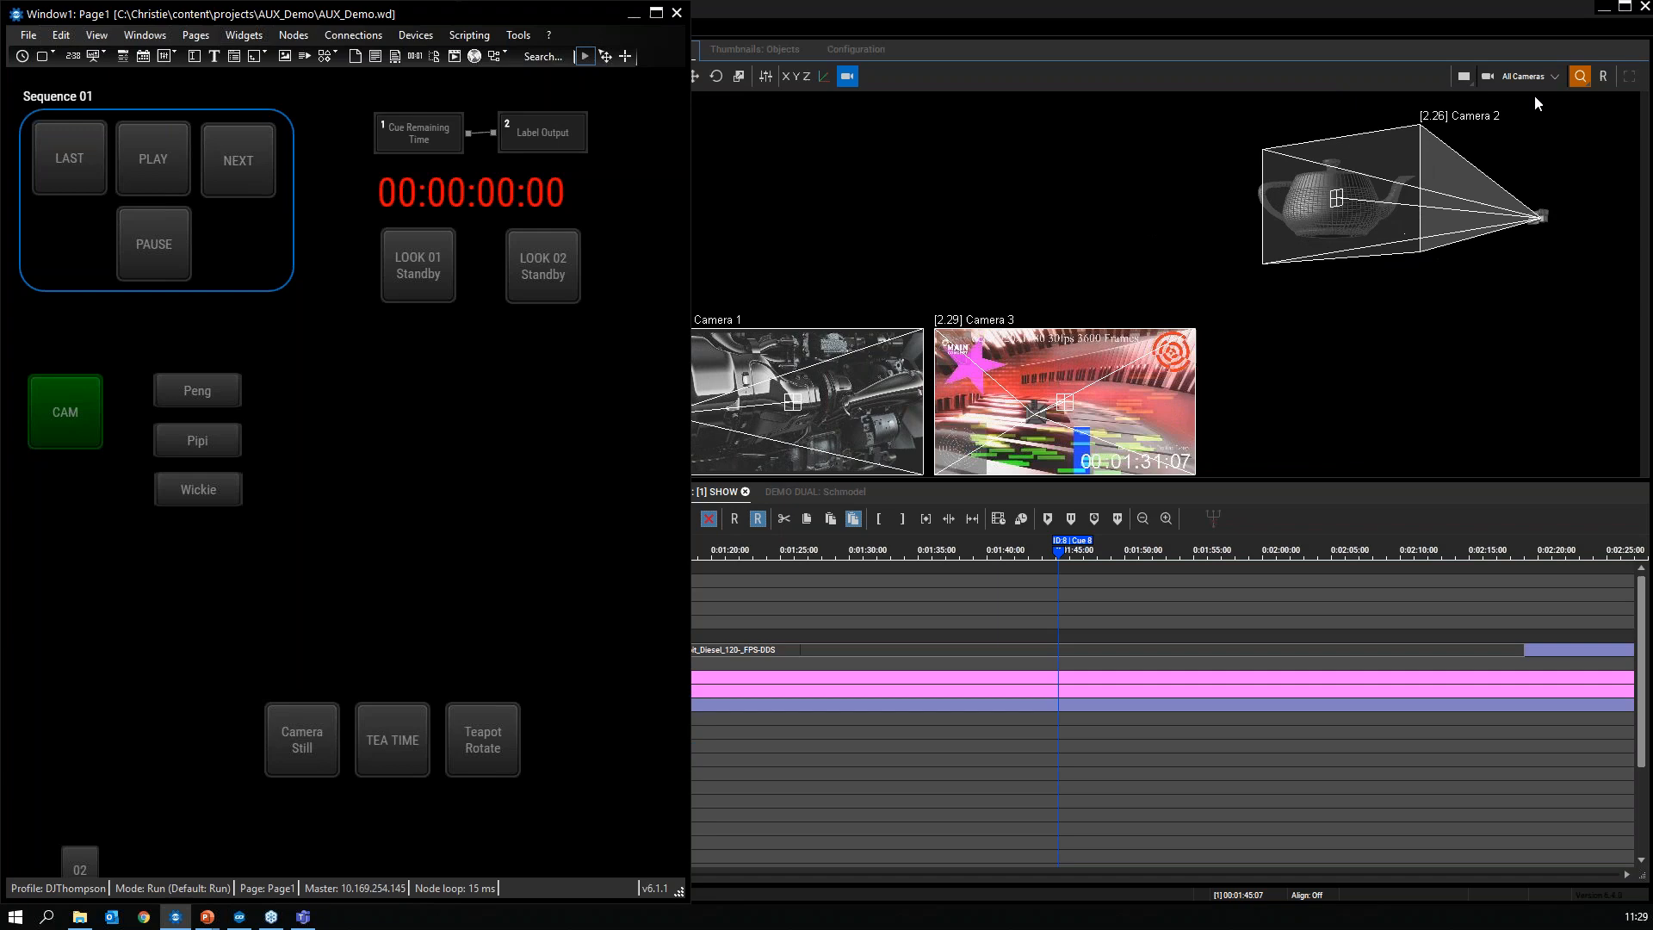
{"action": "left_click", "coordinate": [1550, 77]}
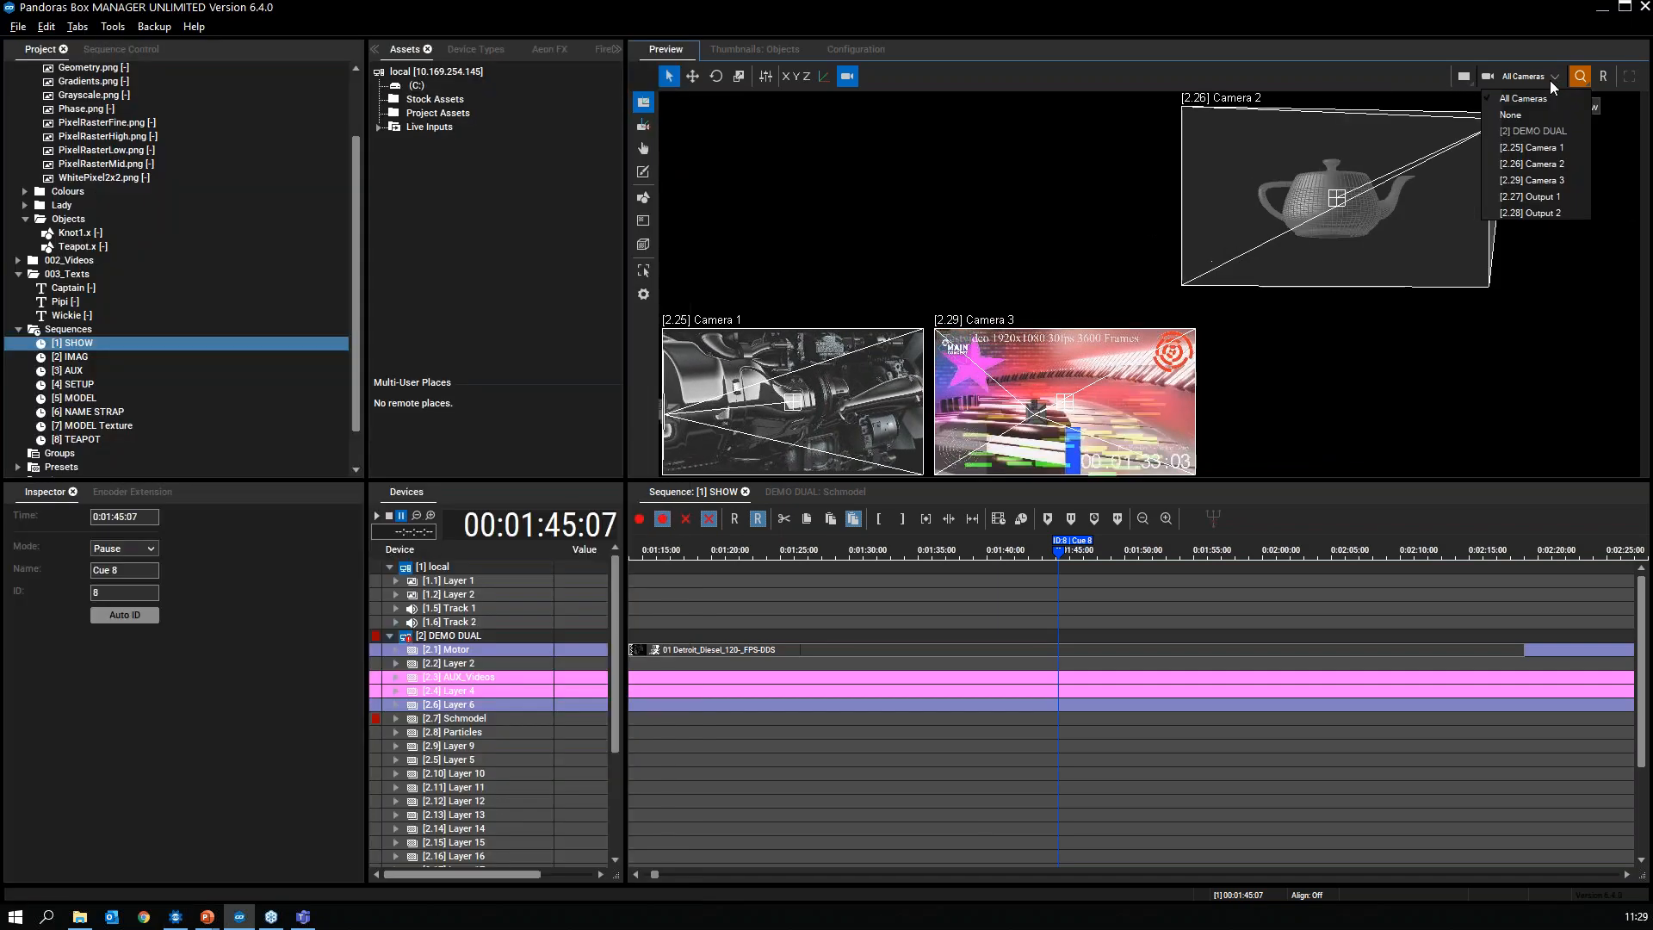
{"action": "left_click", "coordinate": [1550, 214]}
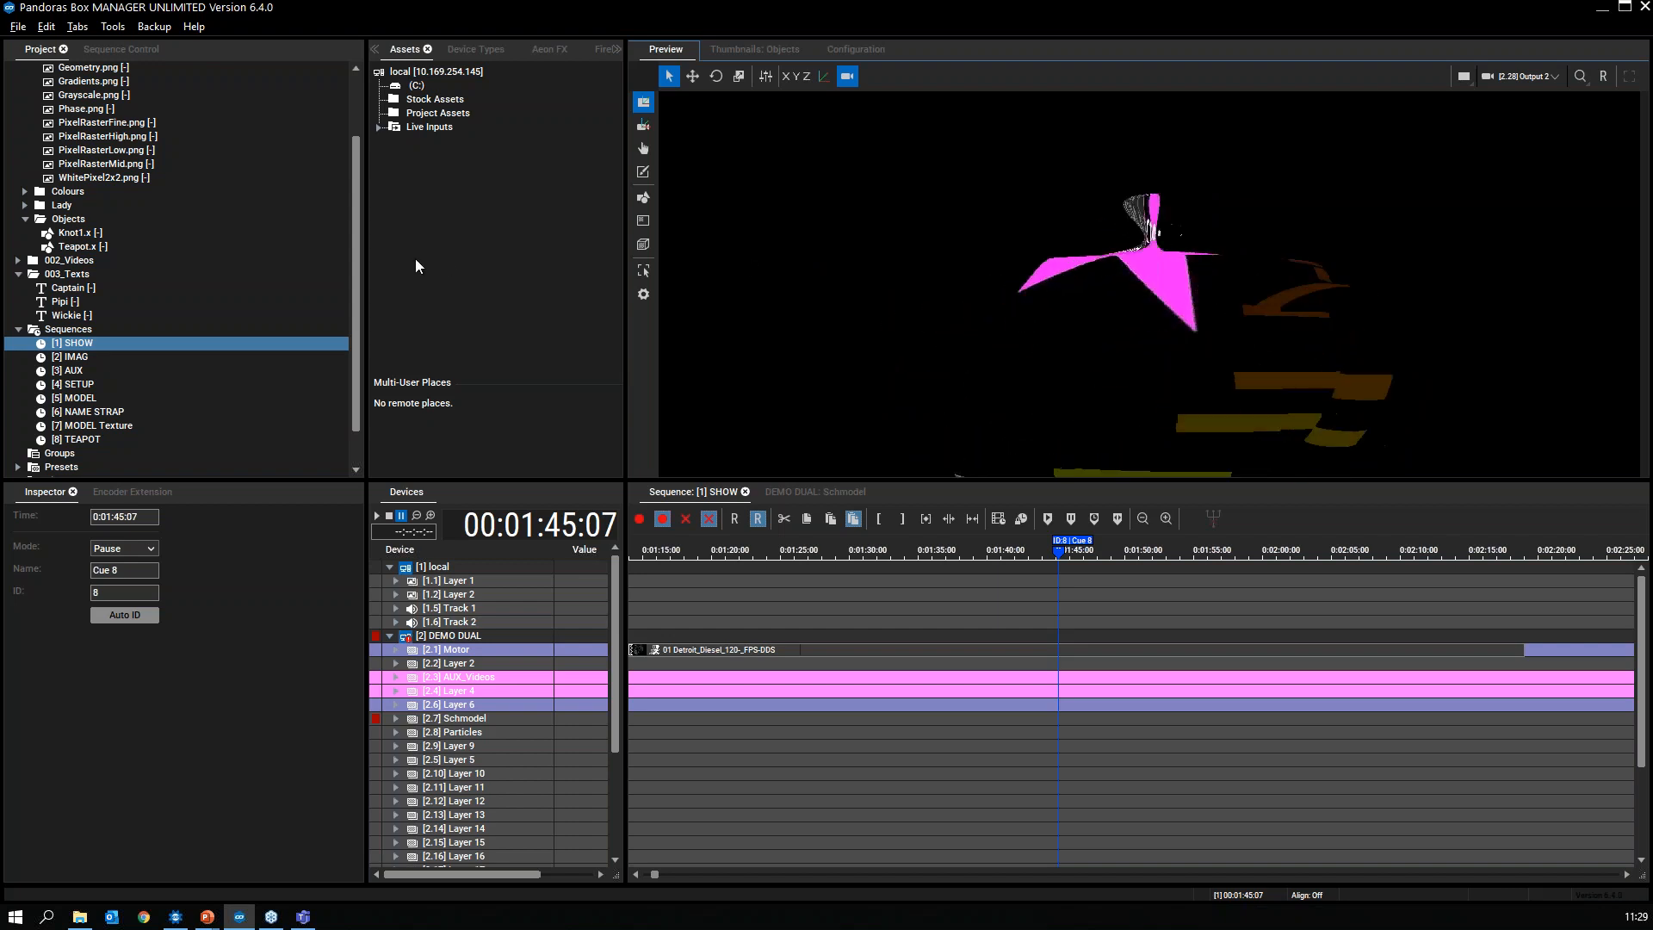
Step: Review the MODEL Texture and TEAPOT sequences, selecting the Schmodel layer and playing the TEAPOT sequence
{"action": "double_click", "coordinate": [110, 426]}
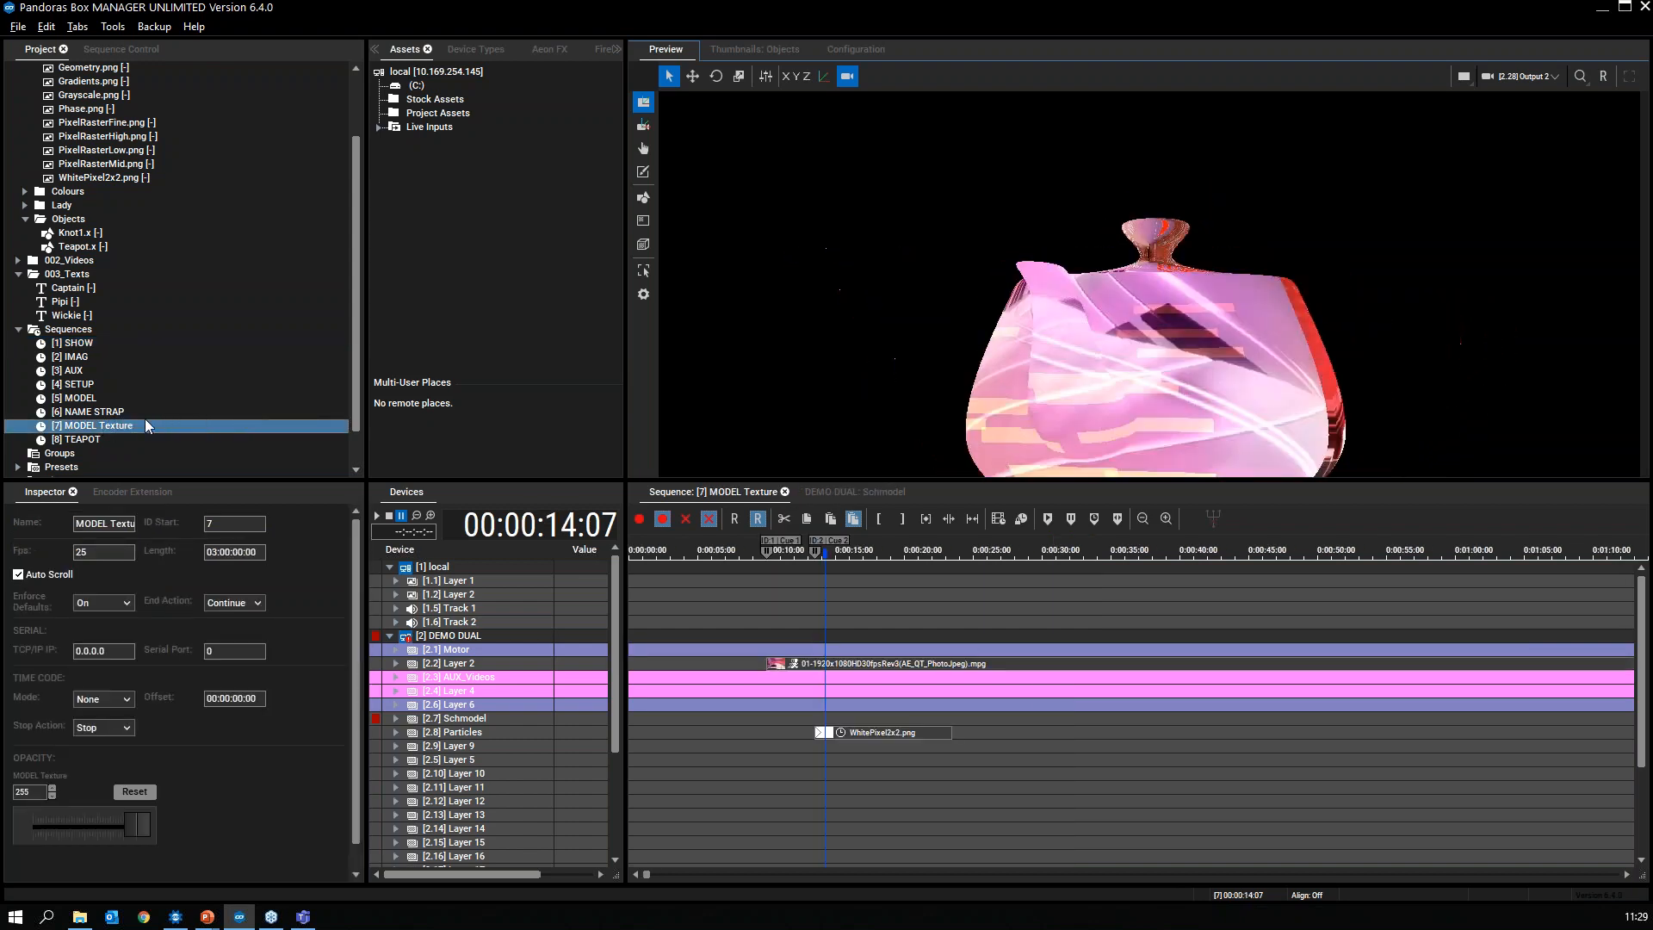
{"action": "double_click", "coordinate": [107, 440]}
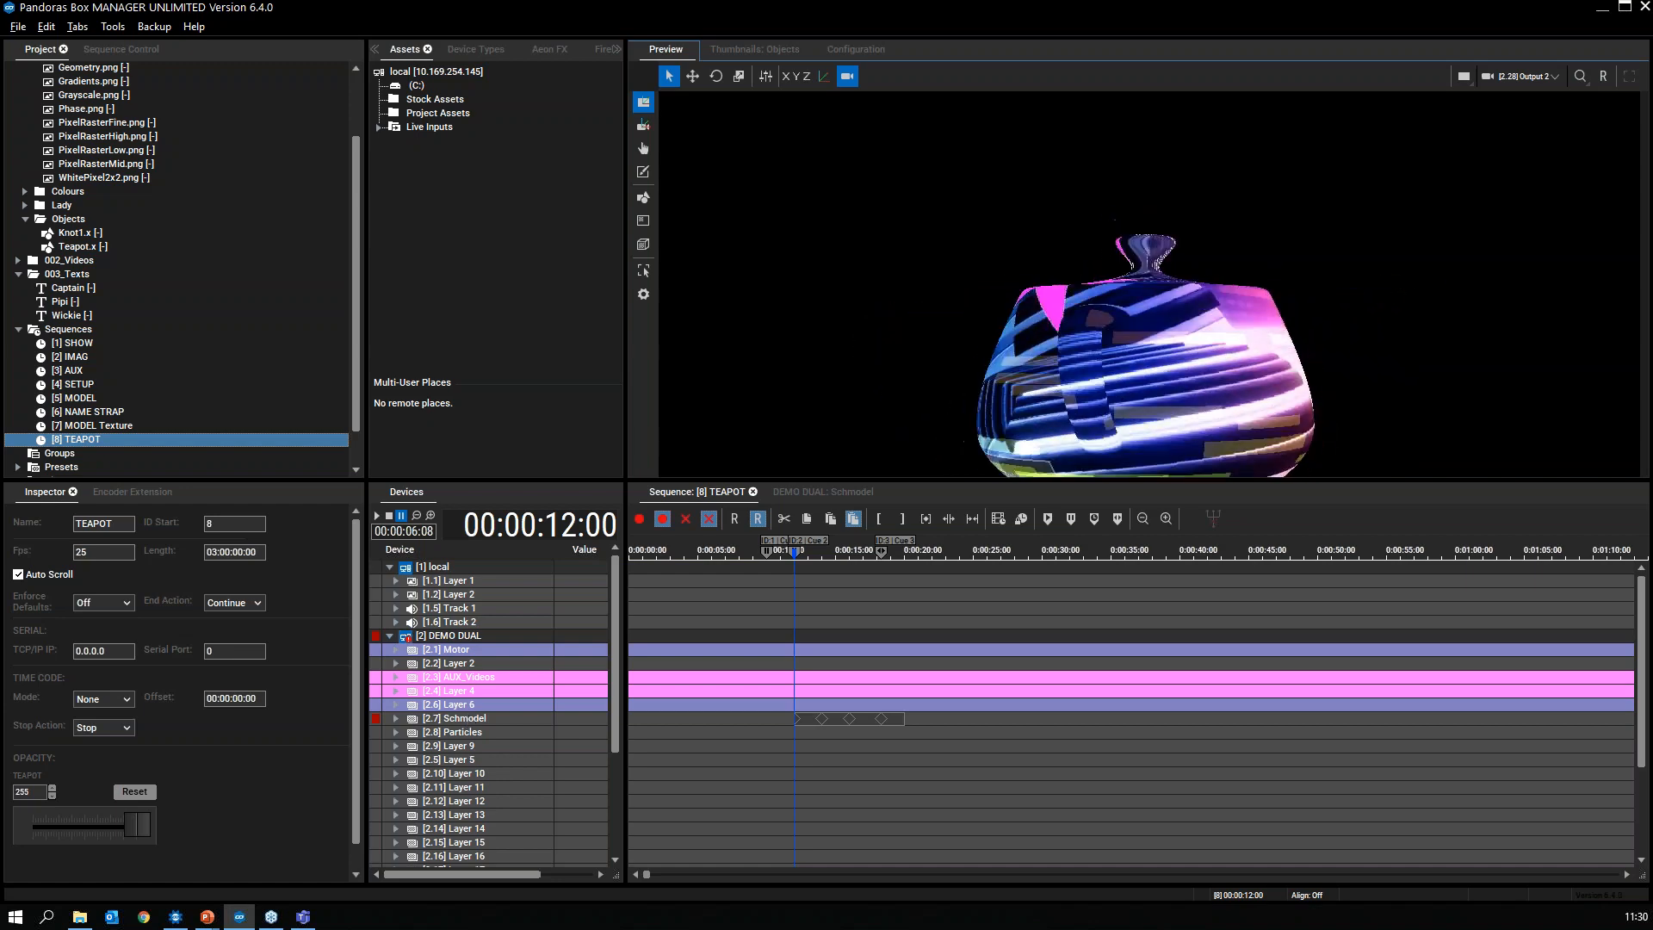
{"action": "left_click", "coordinate": [489, 721]}
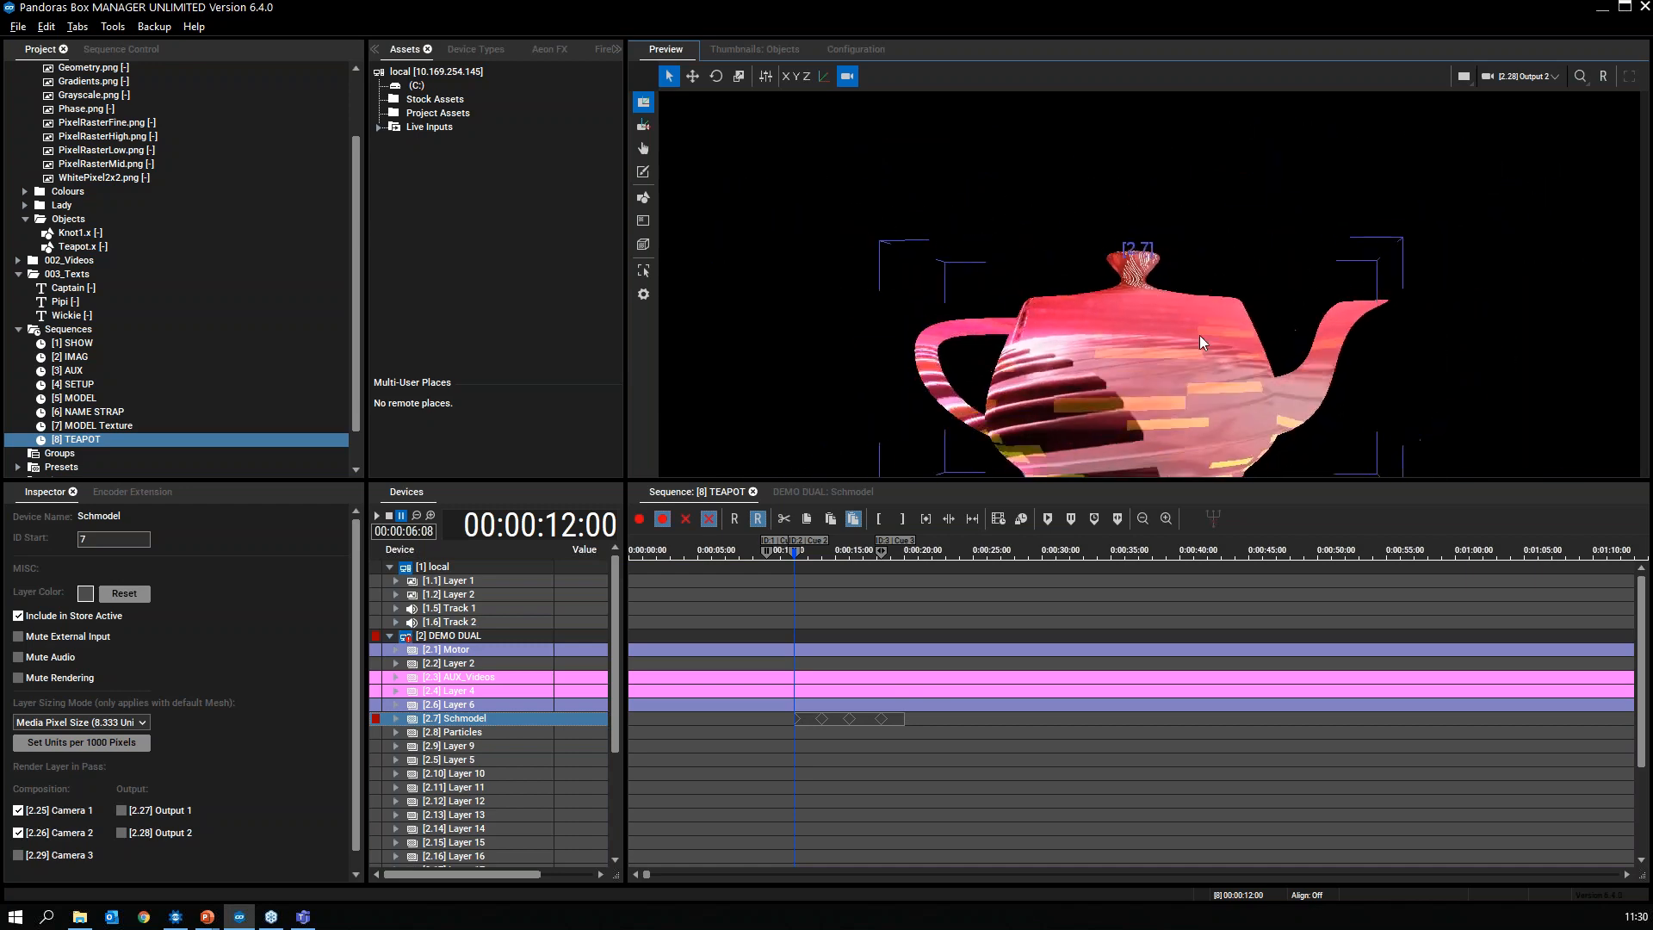
{"action": "key", "text": "space"}
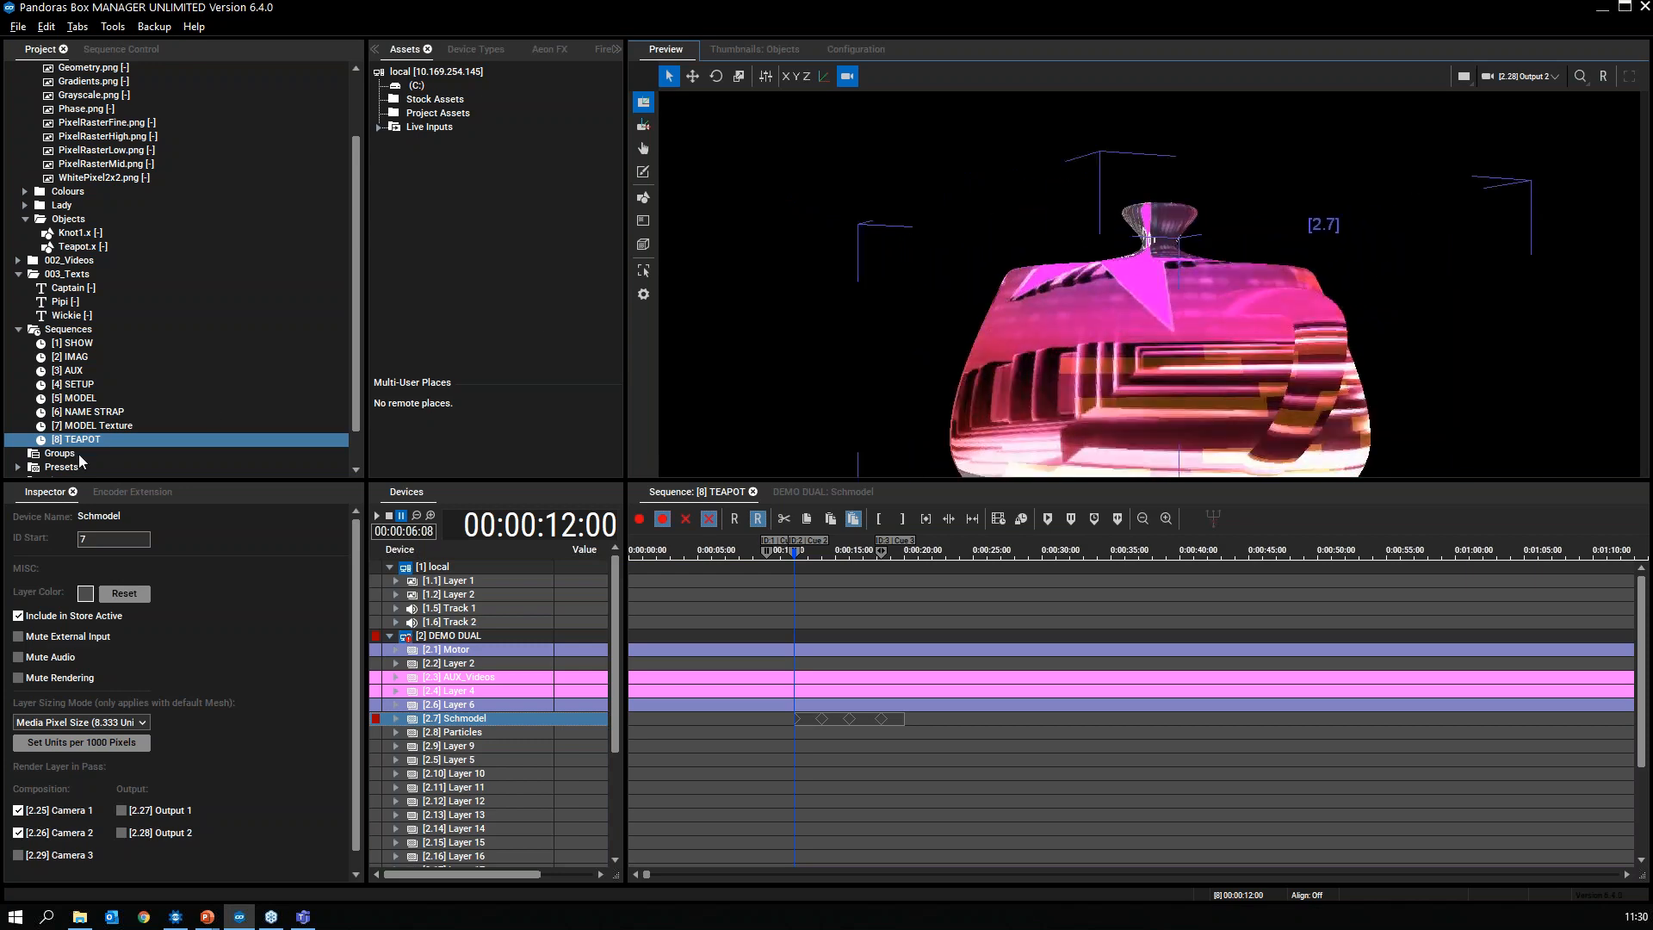
{"action": "left_click", "coordinate": [230, 437]}
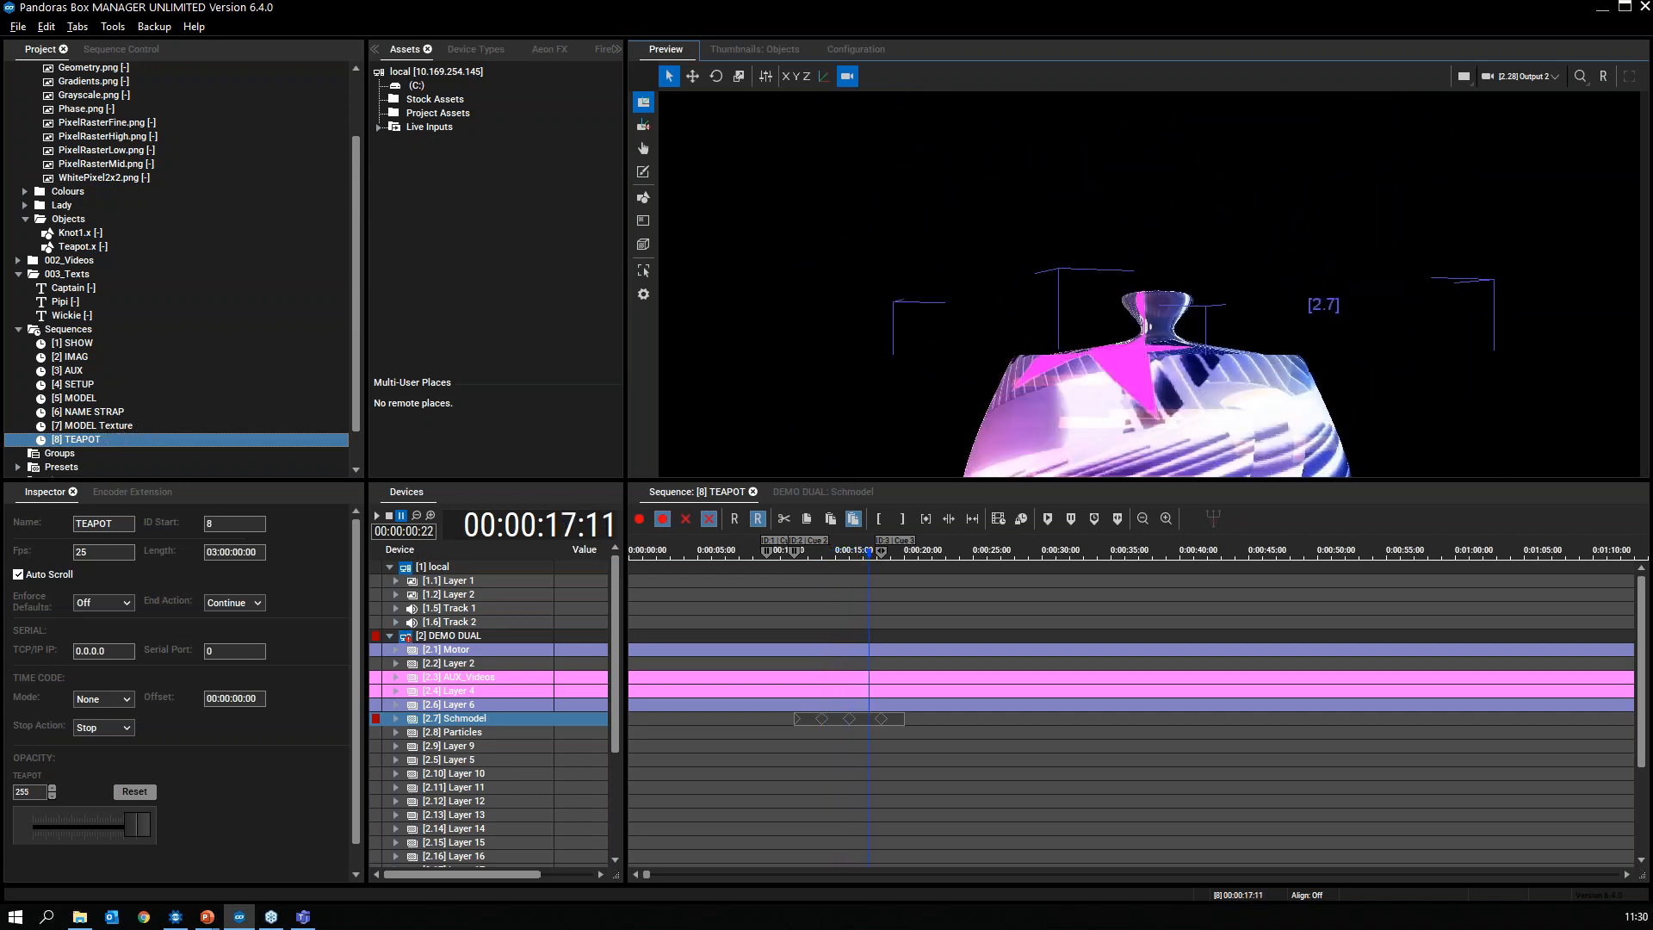
Step: Review the MODEL Texture and MODEL sequences, the Schmodel layer's media and mesh settings, and the Widget Designer page
{"action": "left_click", "coordinate": [101, 425]}
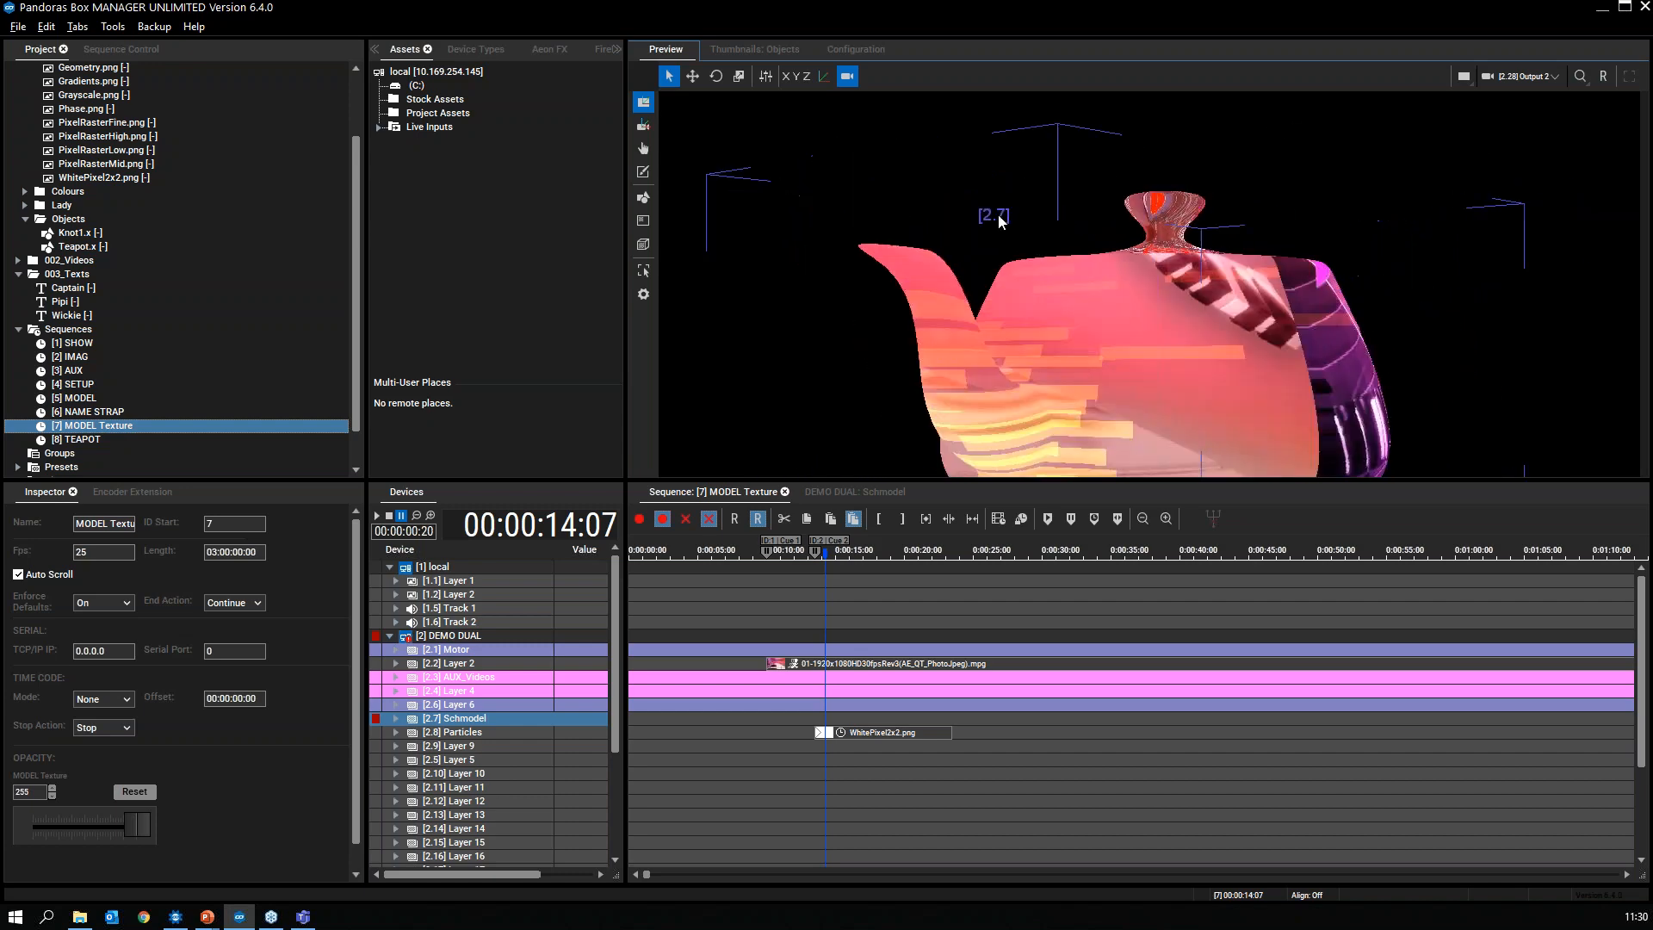
{"action": "left_click", "coordinate": [70, 397]}
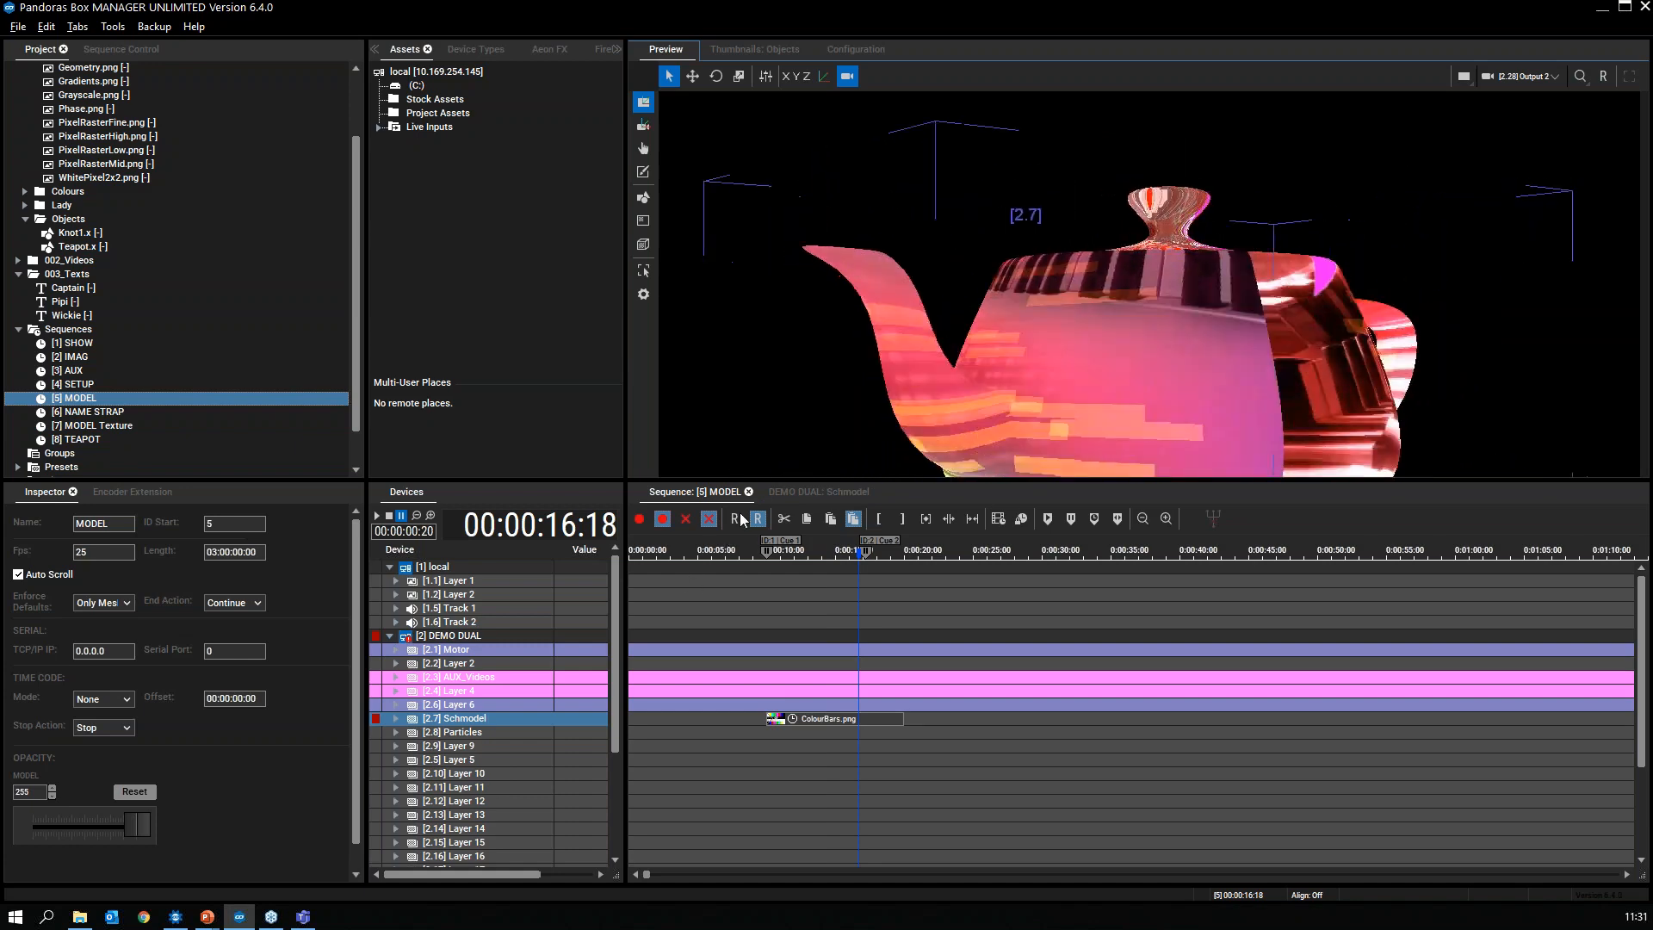
{"action": "left_click", "coordinate": [793, 489]}
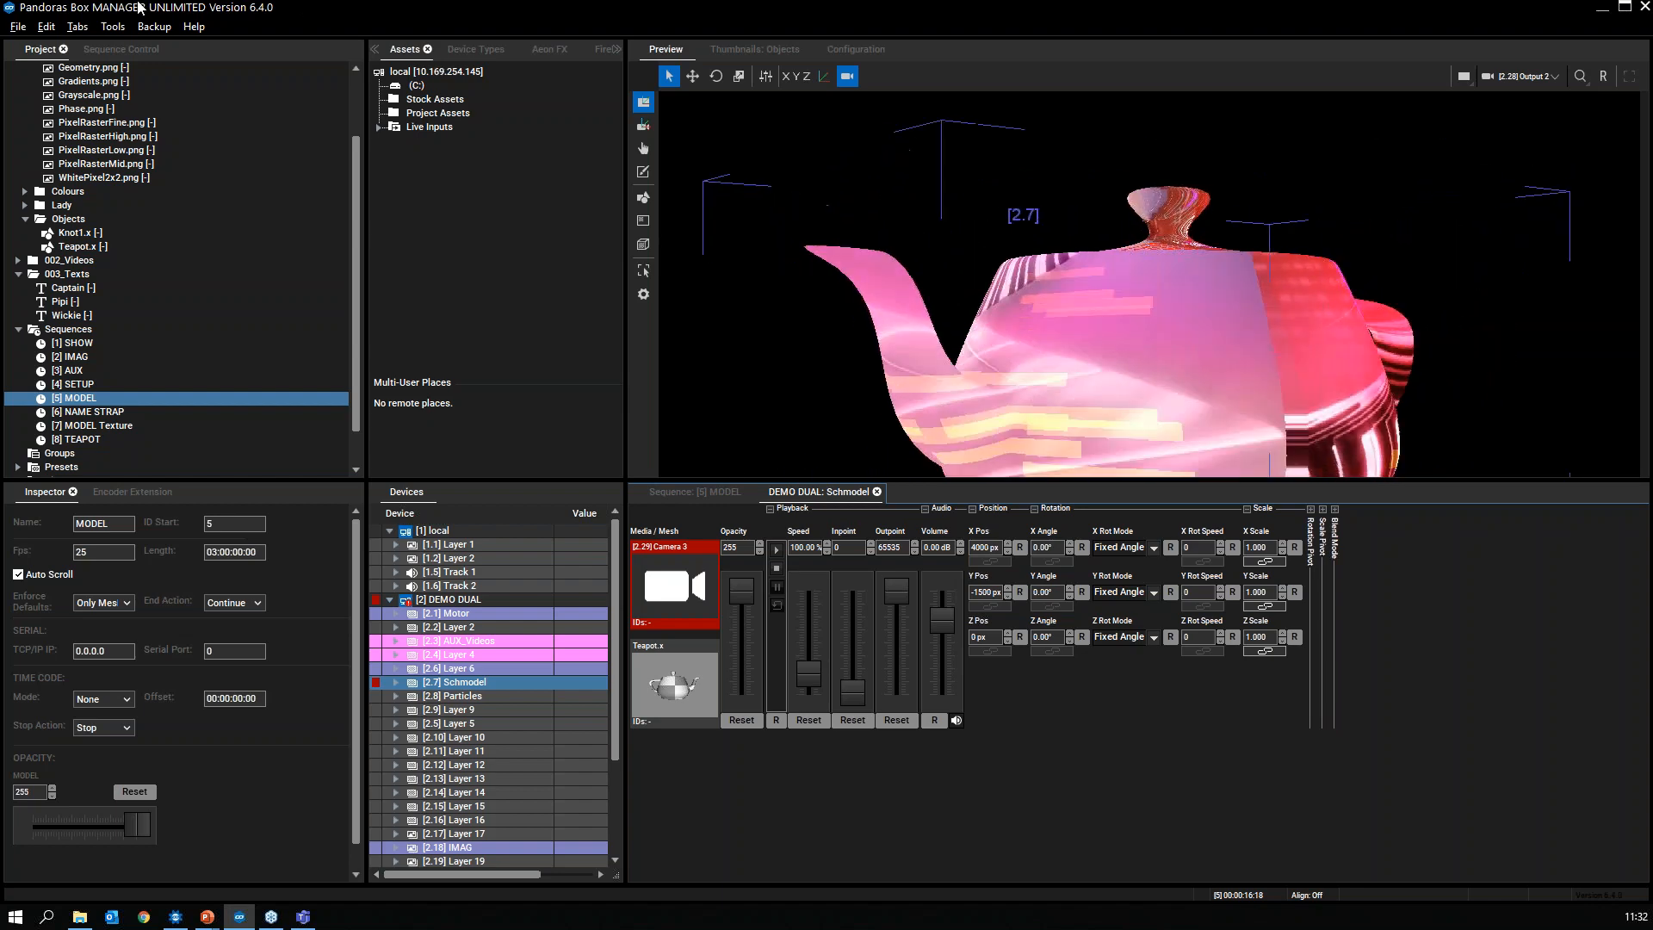
{"action": "left_click", "coordinate": [175, 916]}
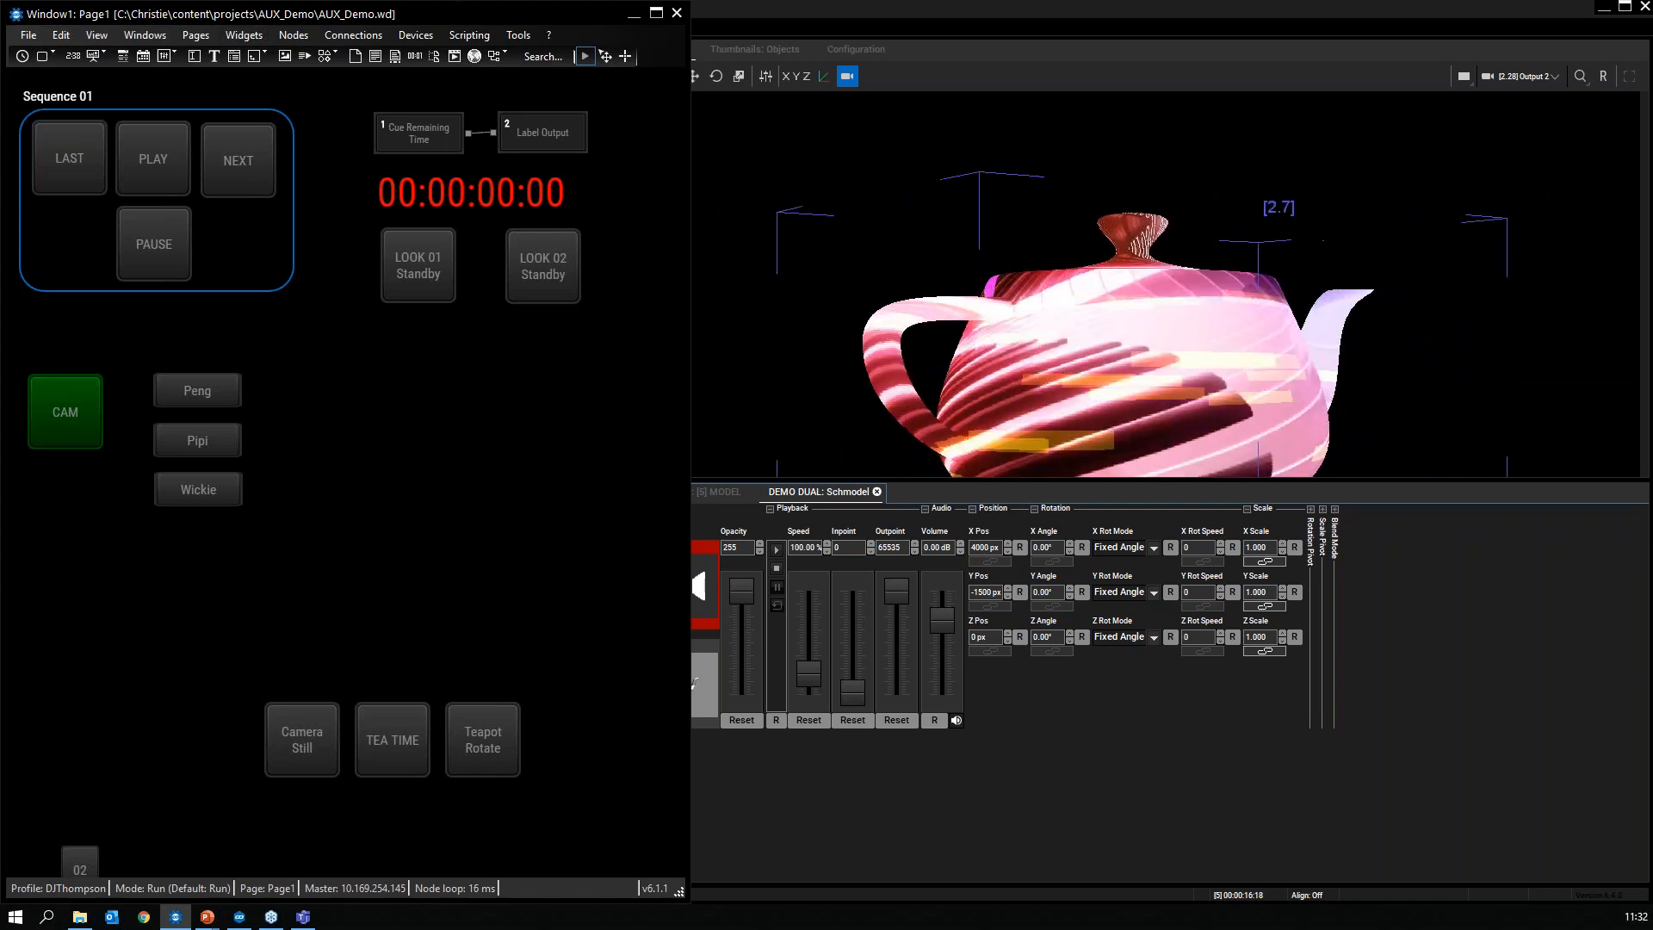
{"action": "key", "text": "alt+Tab"}
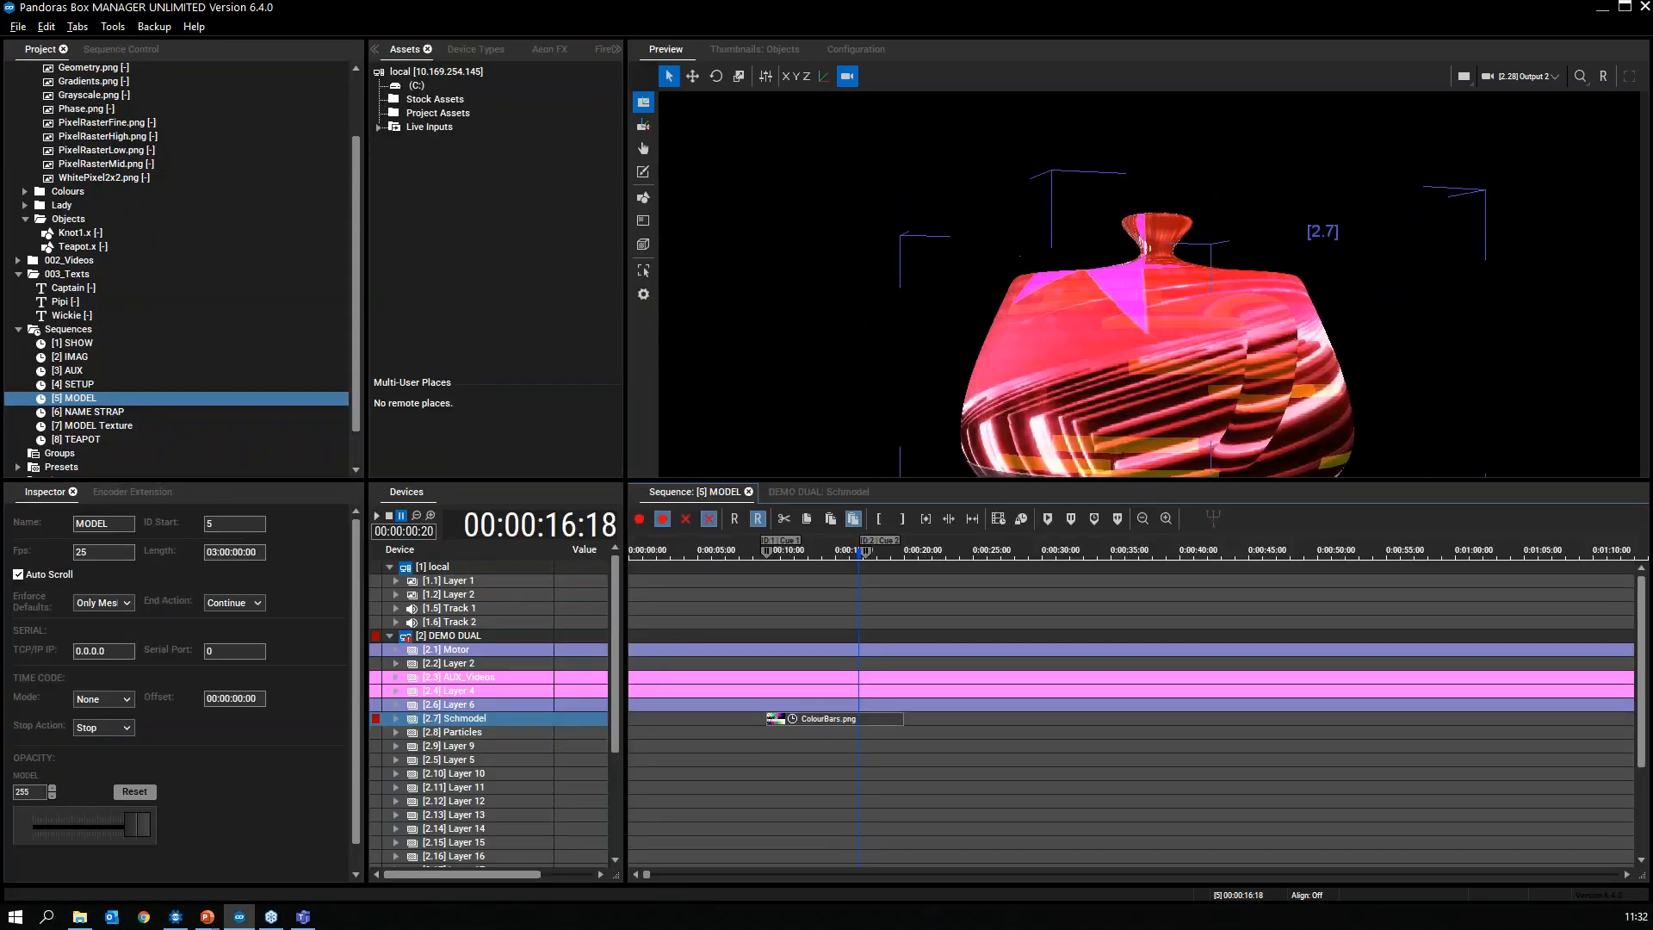
Step: Examine the camera and output devices in the device tree, and compare the TEAPOT and MODEL sequences
{"action": "scroll", "coordinate": [614, 634], "scroll_direction": "down", "scroll_amount": 4}
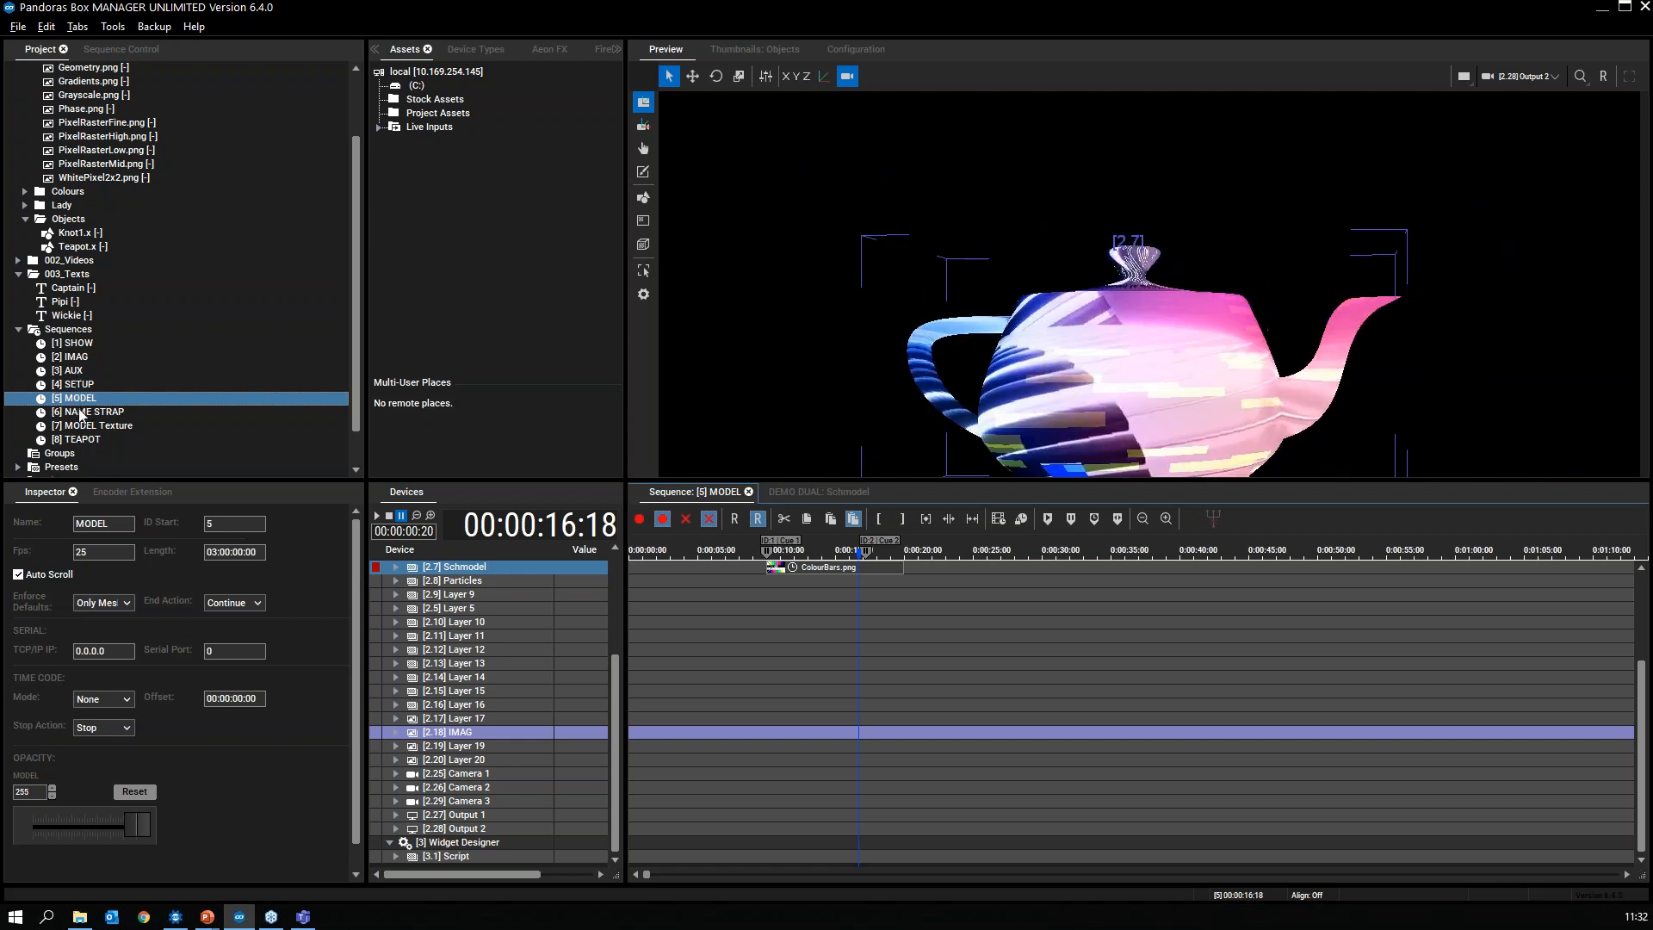
{"action": "left_click", "coordinate": [85, 439]}
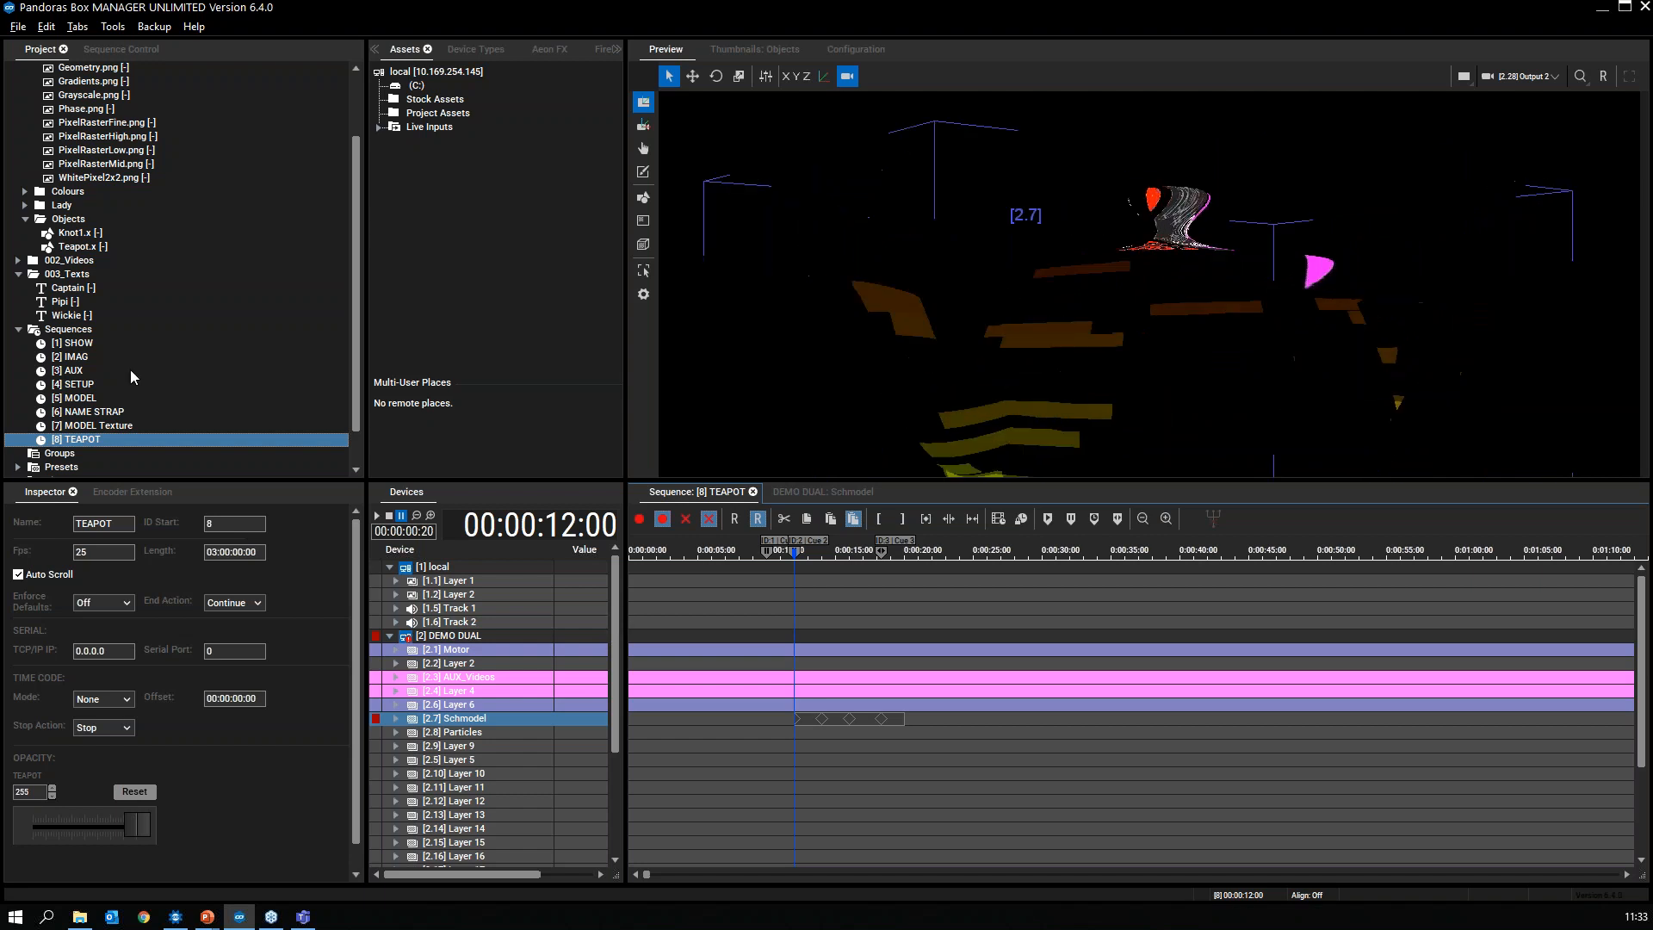
{"action": "double_click", "coordinate": [79, 398]}
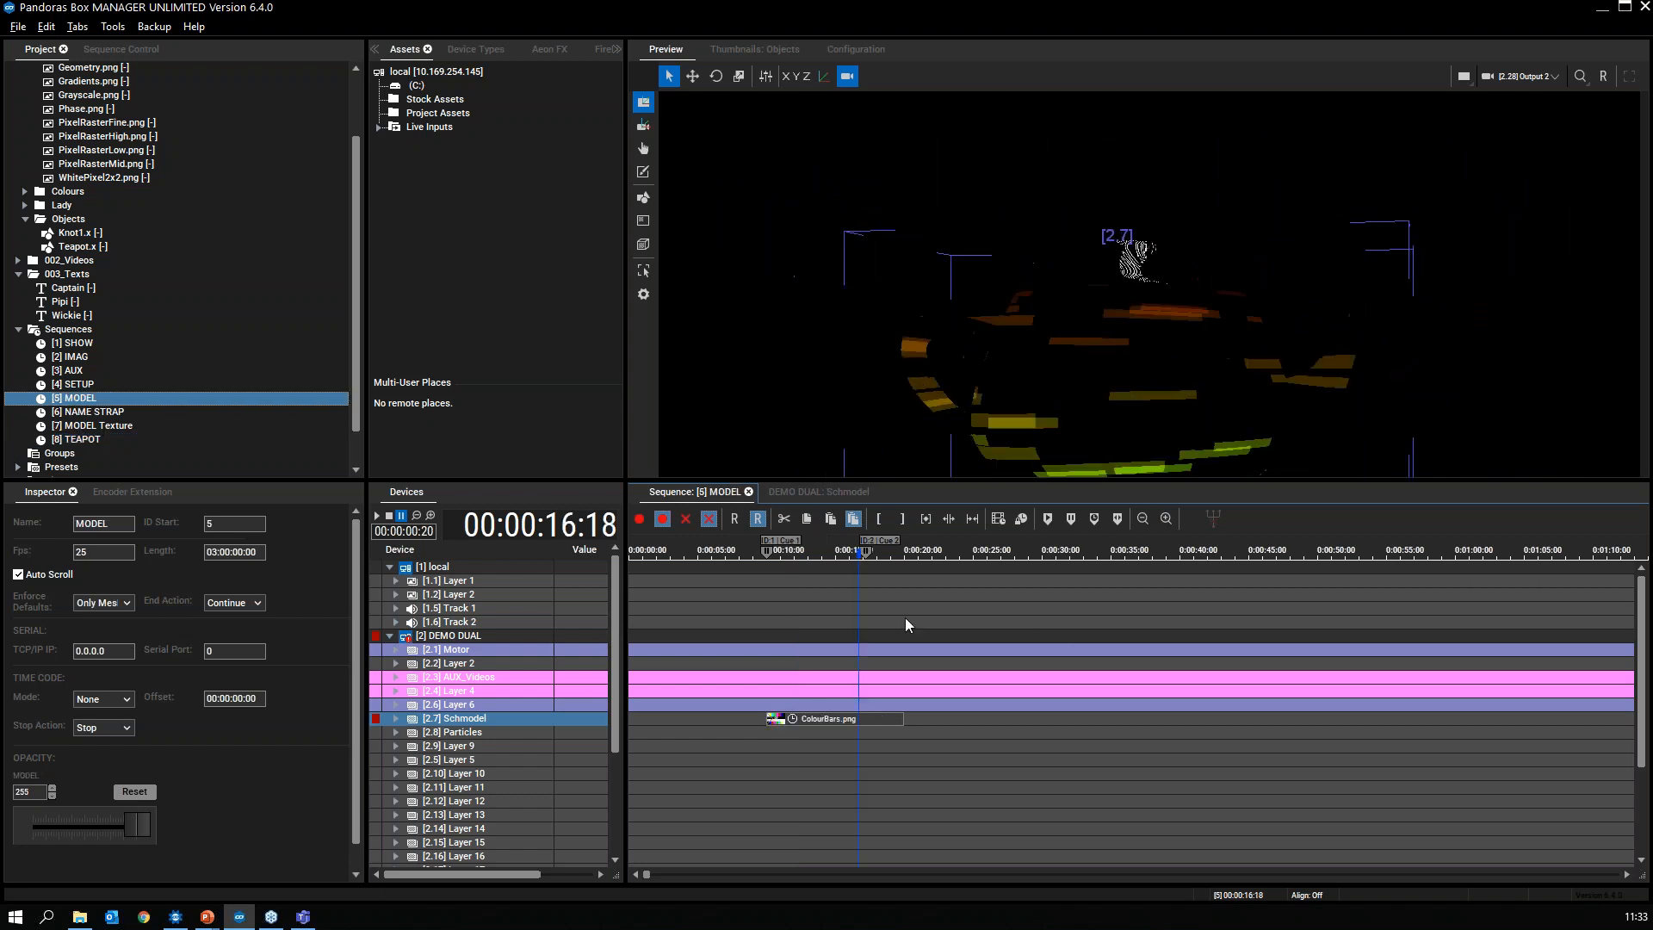
Step: Switch to Widget Designer and trigger the Camera Still control
{"action": "left_click", "coordinate": [175, 917]}
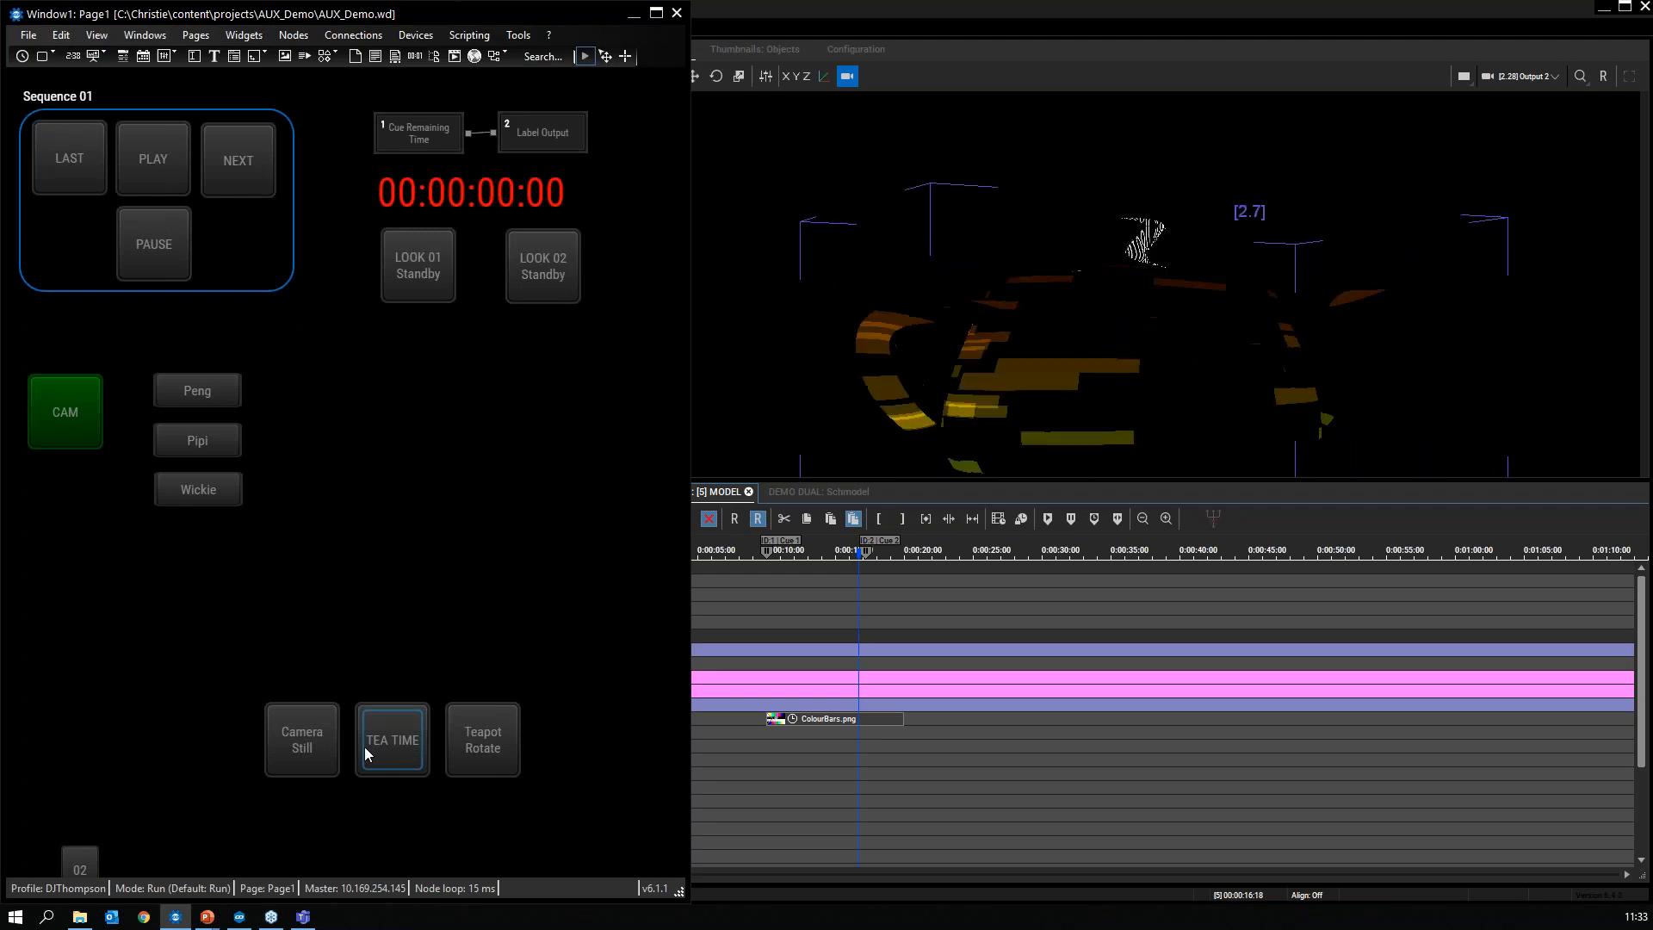
{"action": "left_click", "coordinate": [308, 741]}
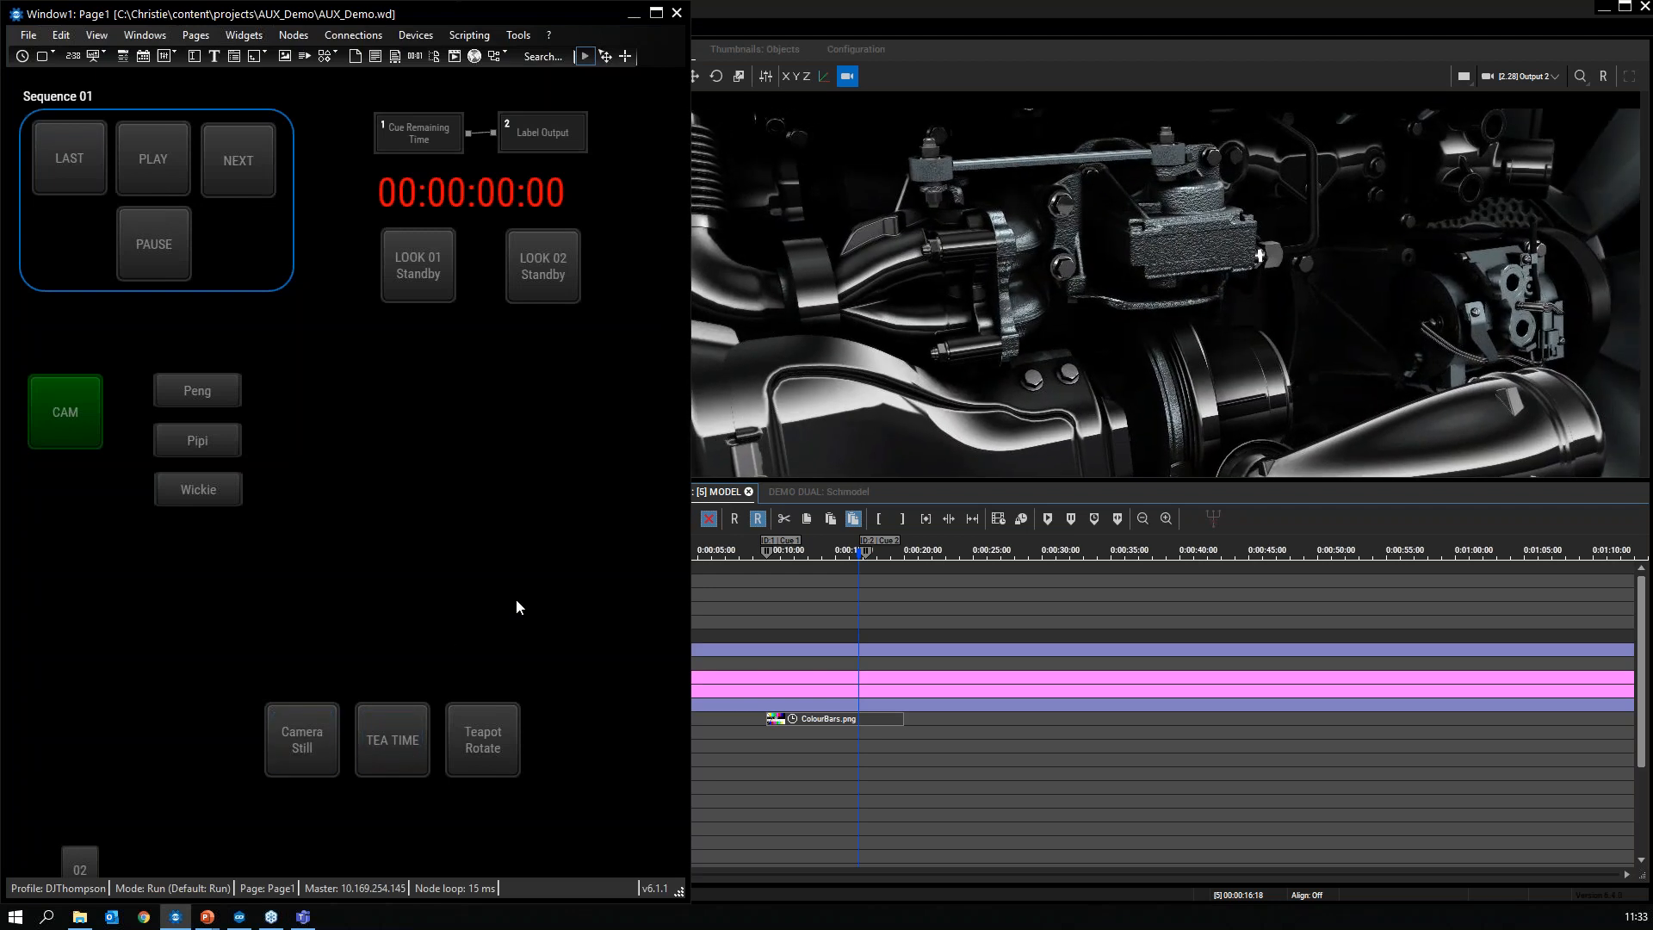
Step: Trigger the TEA TIME control, and switch back to Pandoras Box to open the Schmodel layer's parameters
{"action": "left_click", "coordinate": [408, 741]}
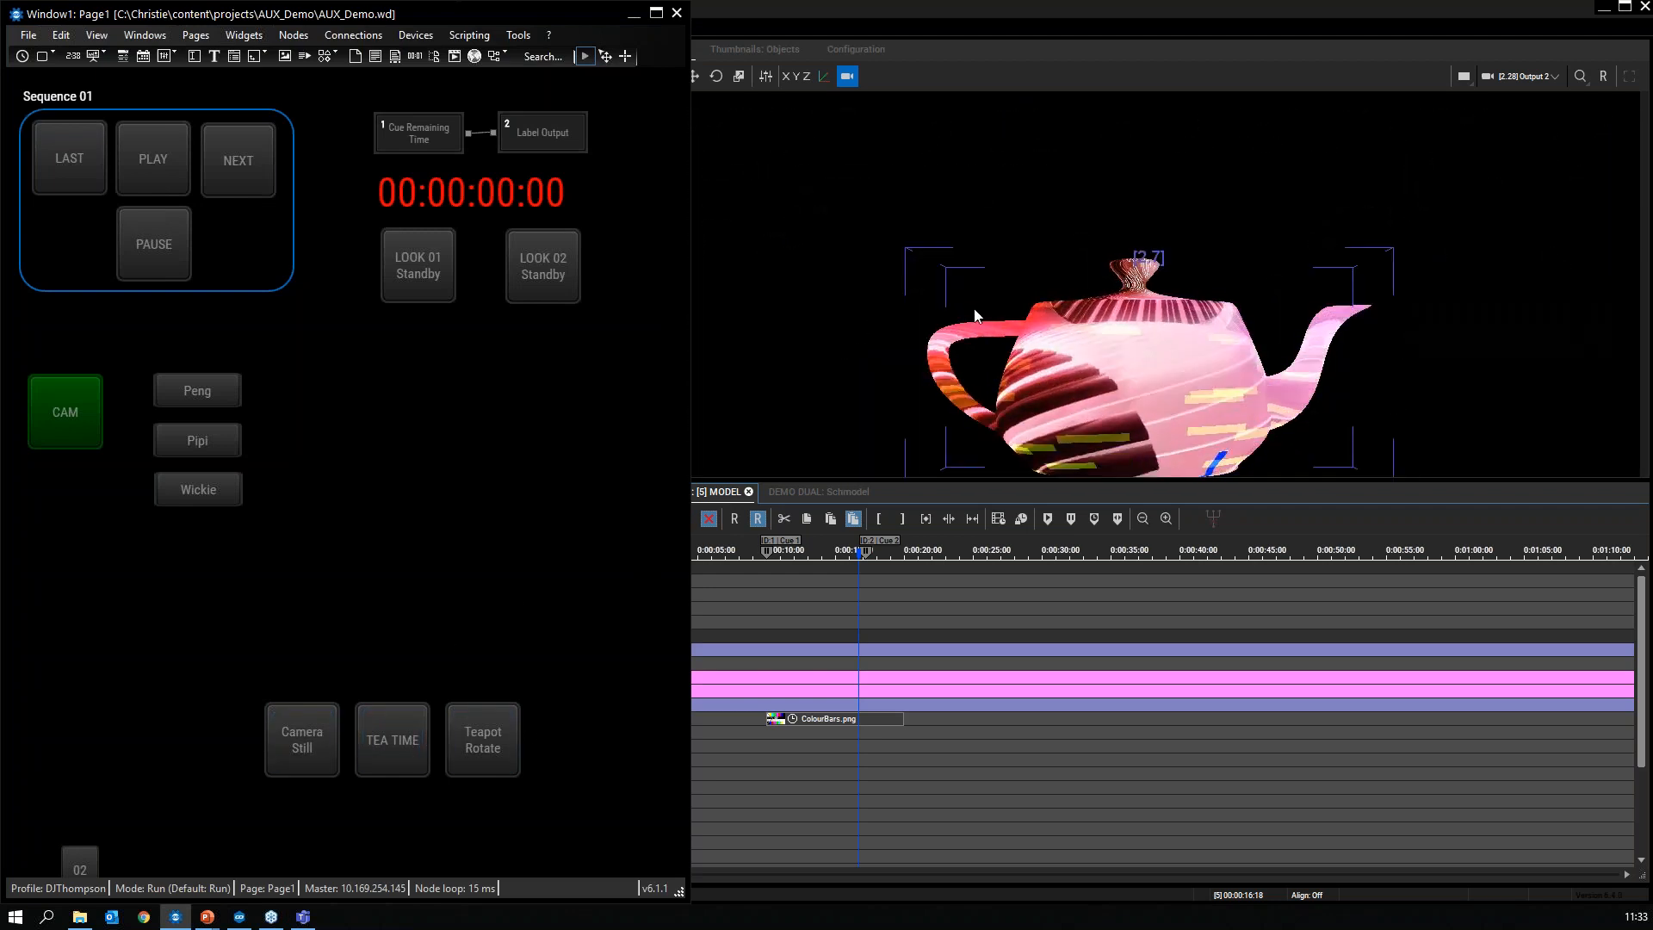
{"action": "left_click", "coordinate": [926, 8]}
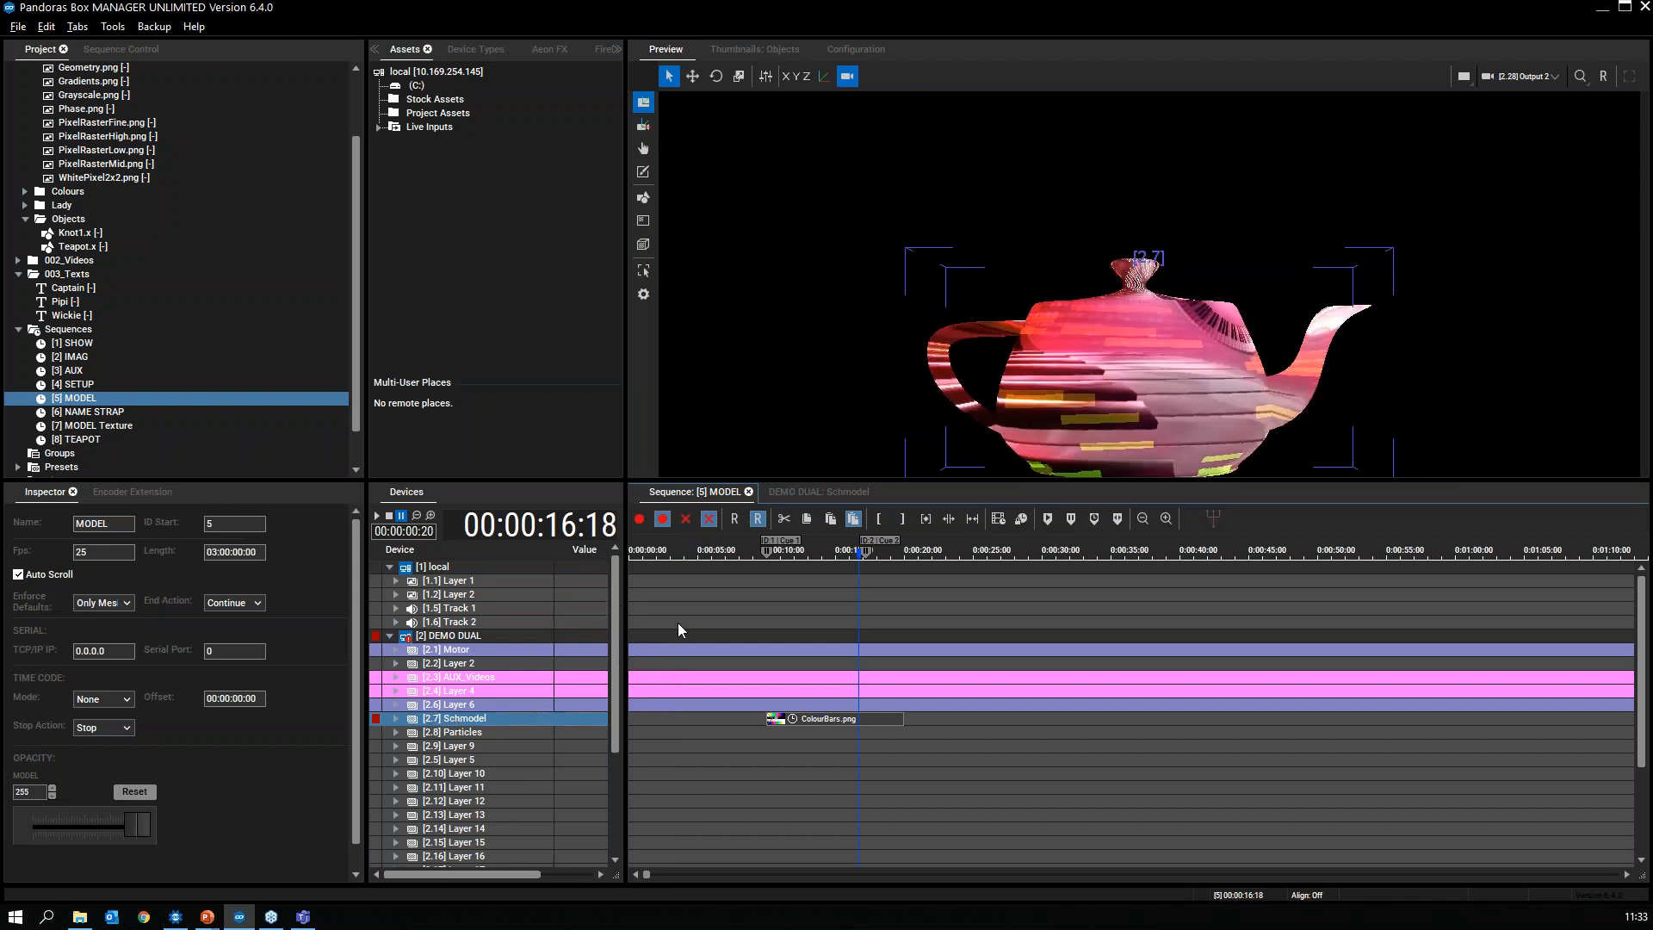
{"action": "left_click", "coordinate": [829, 490]}
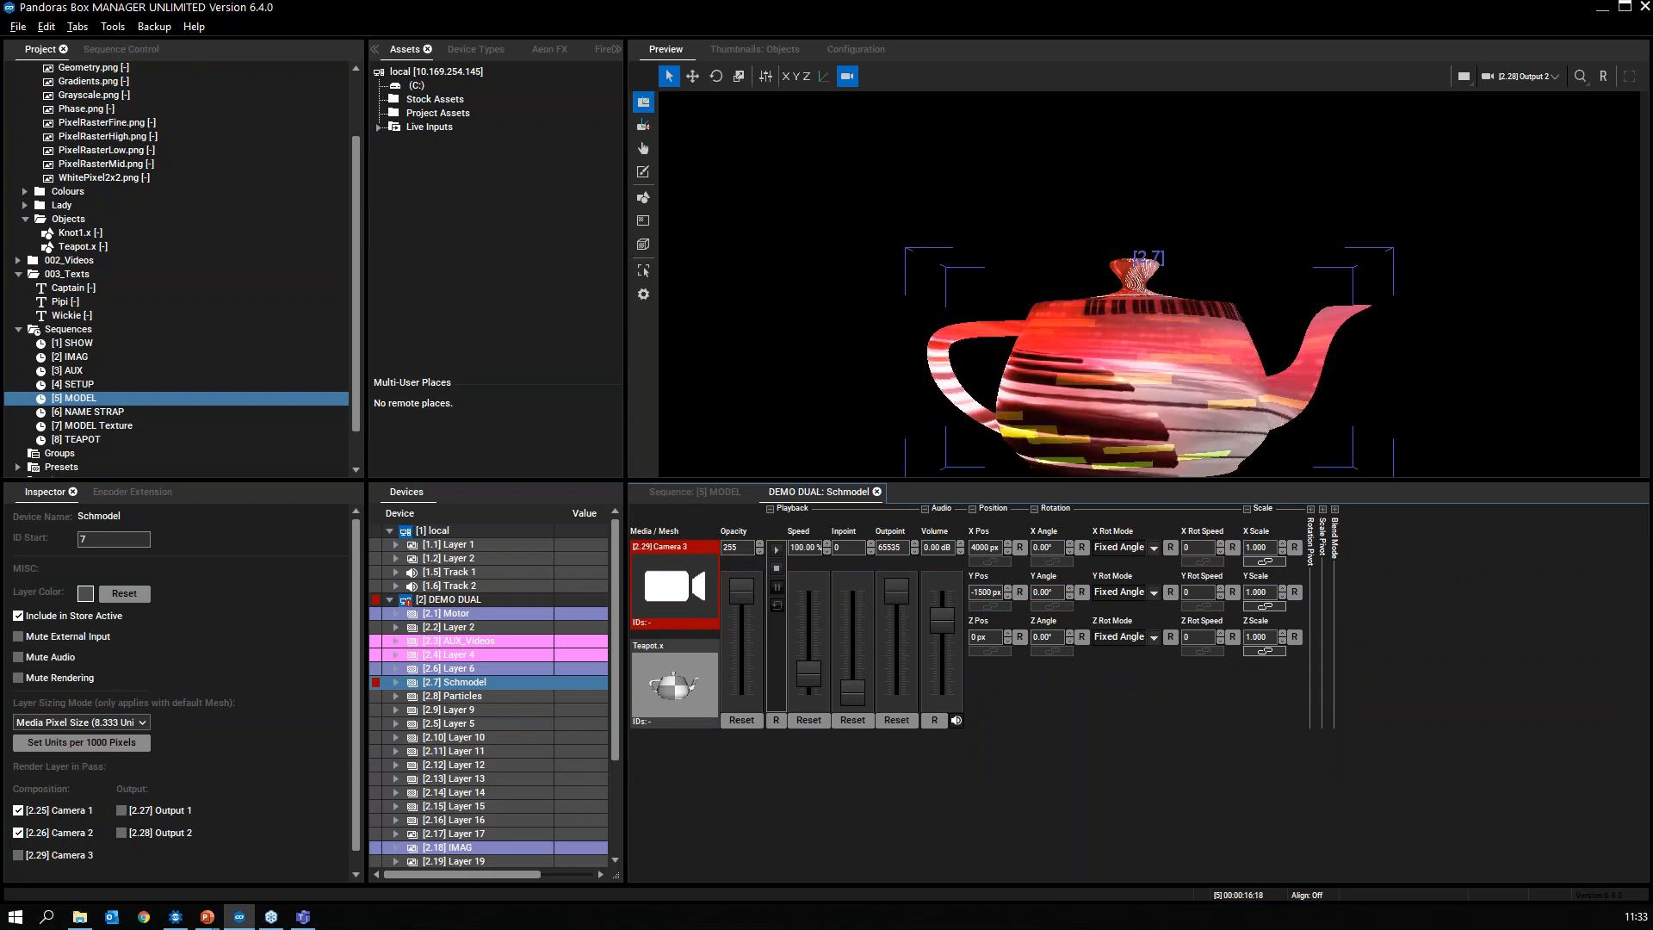
Step: Preview all cameras together and view their compositions from an angle
{"action": "left_click", "coordinate": [1554, 76]}
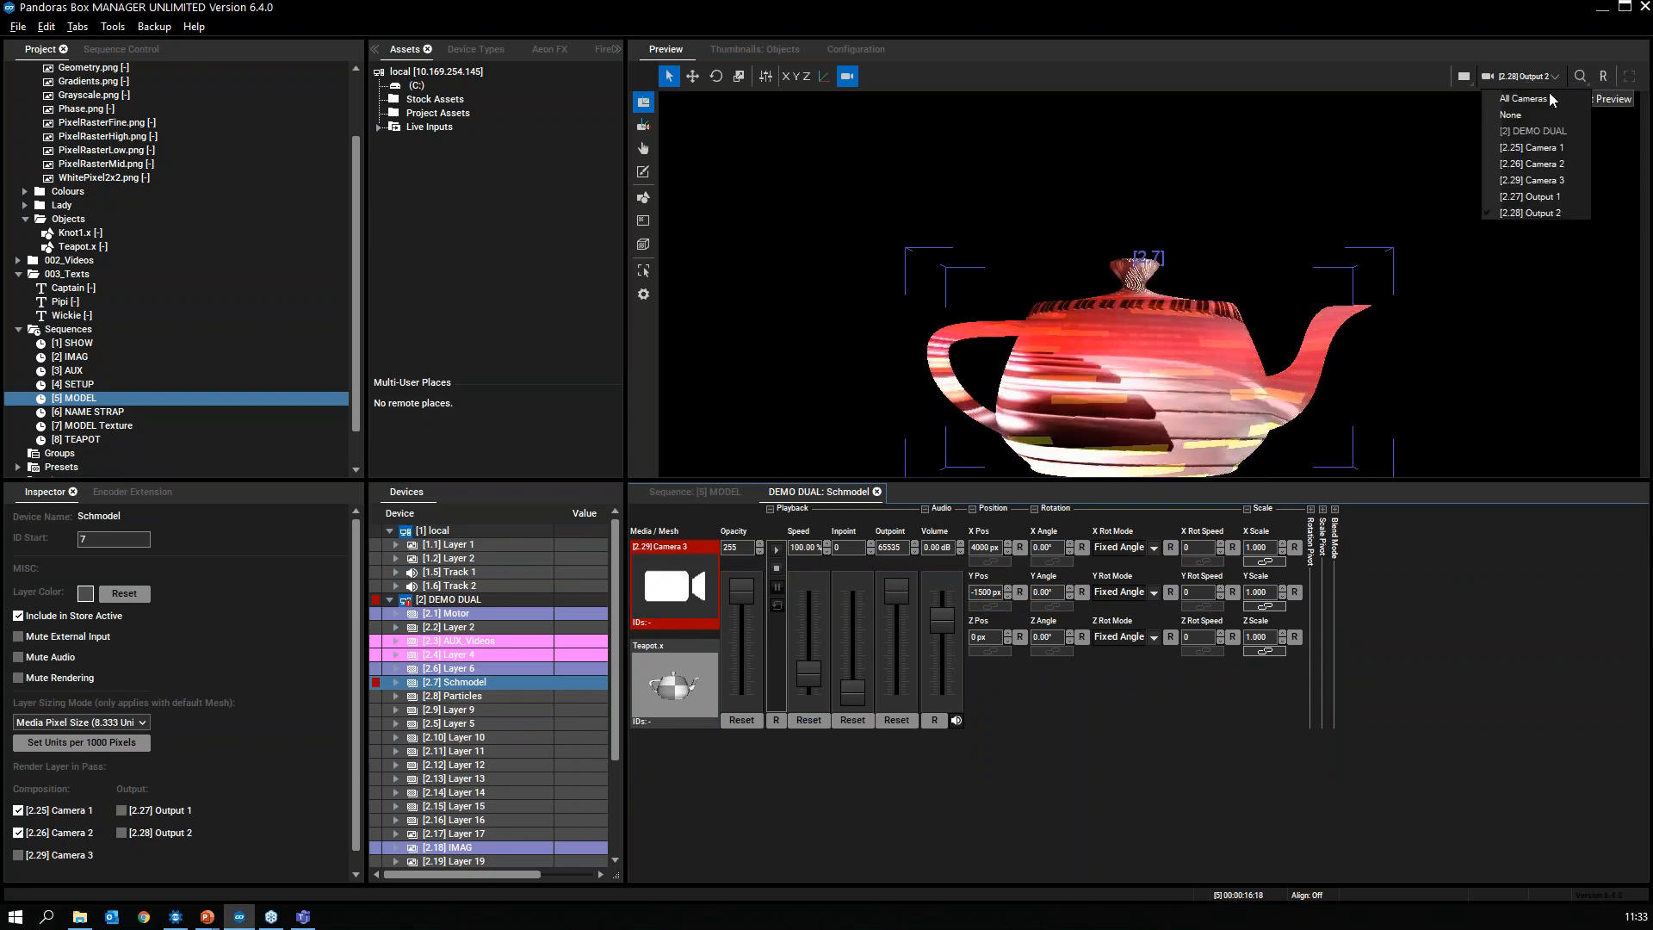
{"action": "left_click", "coordinate": [1524, 121]}
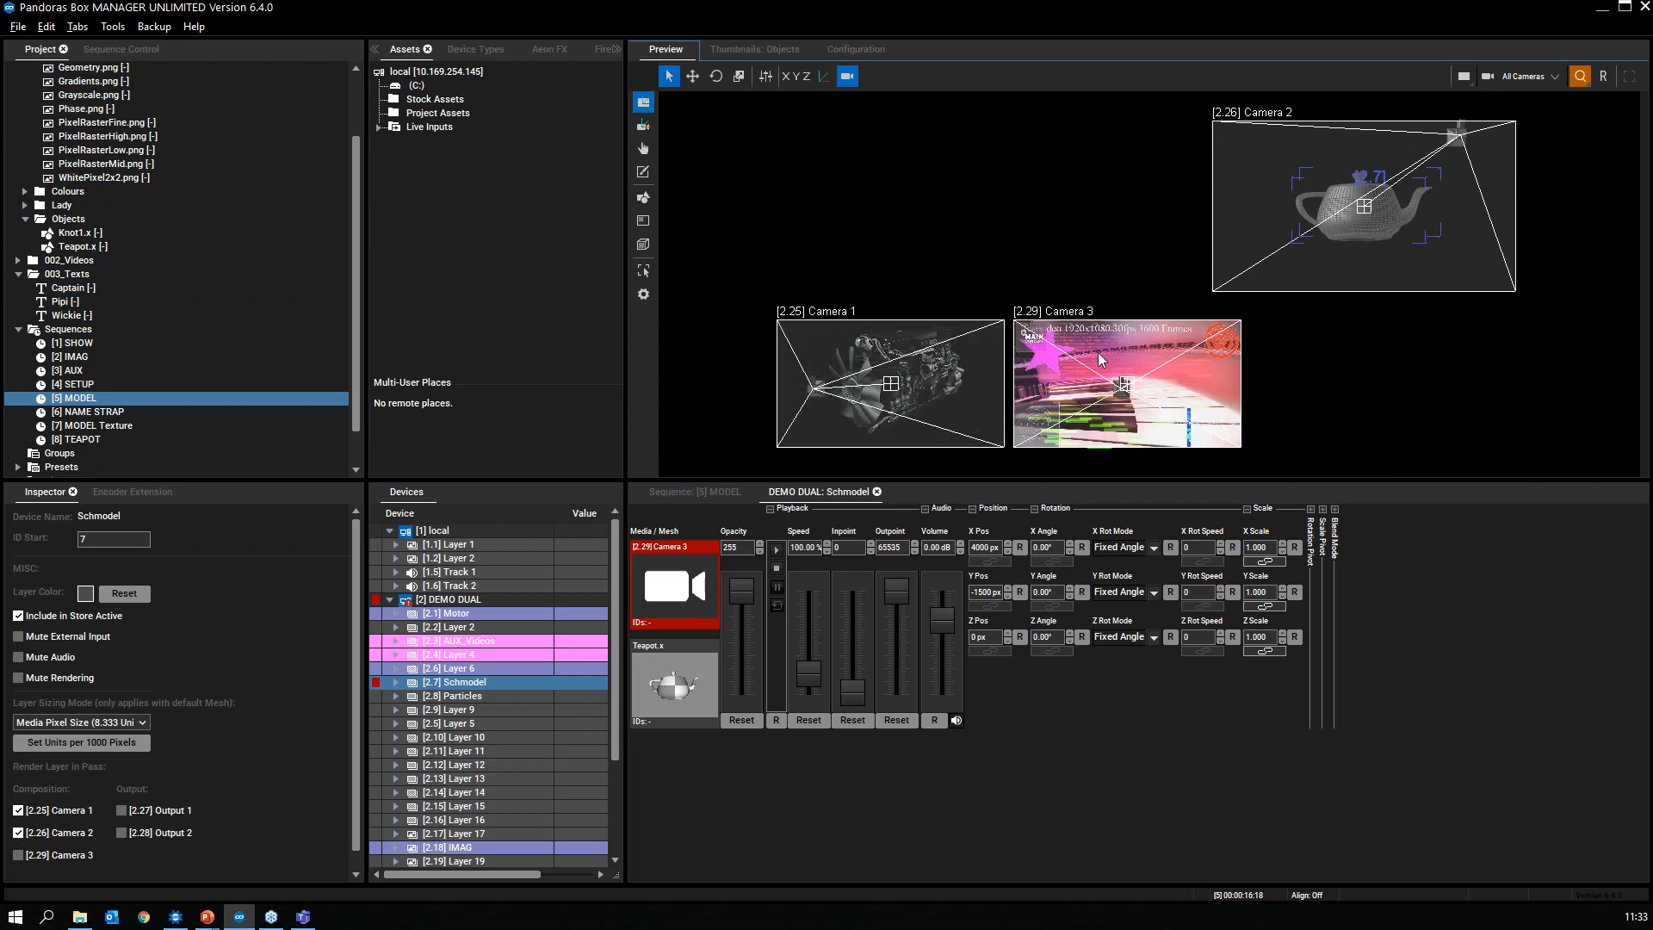
{"action": "left_click_drag", "start_coordinate": [1123, 299], "coordinate": [1247, 348]}
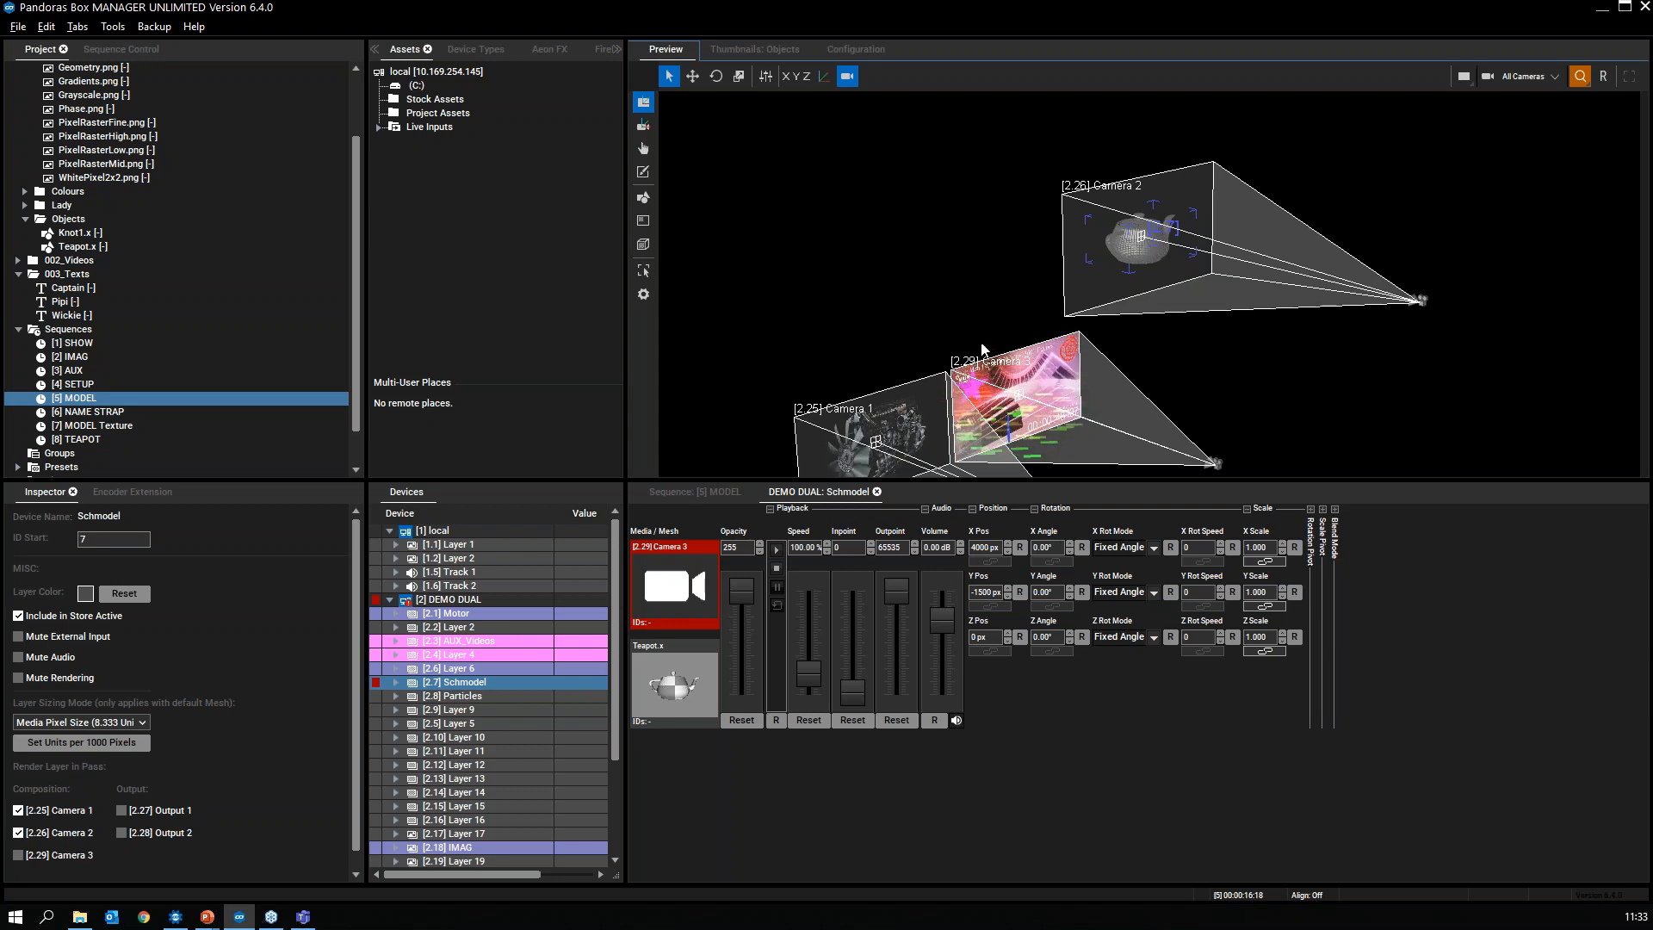
Step: Examine Camera 1's device parameters alongside the MODEL sequence timeline
{"action": "left_click_drag", "start_coordinate": [613, 545], "coordinate": [613, 658]}
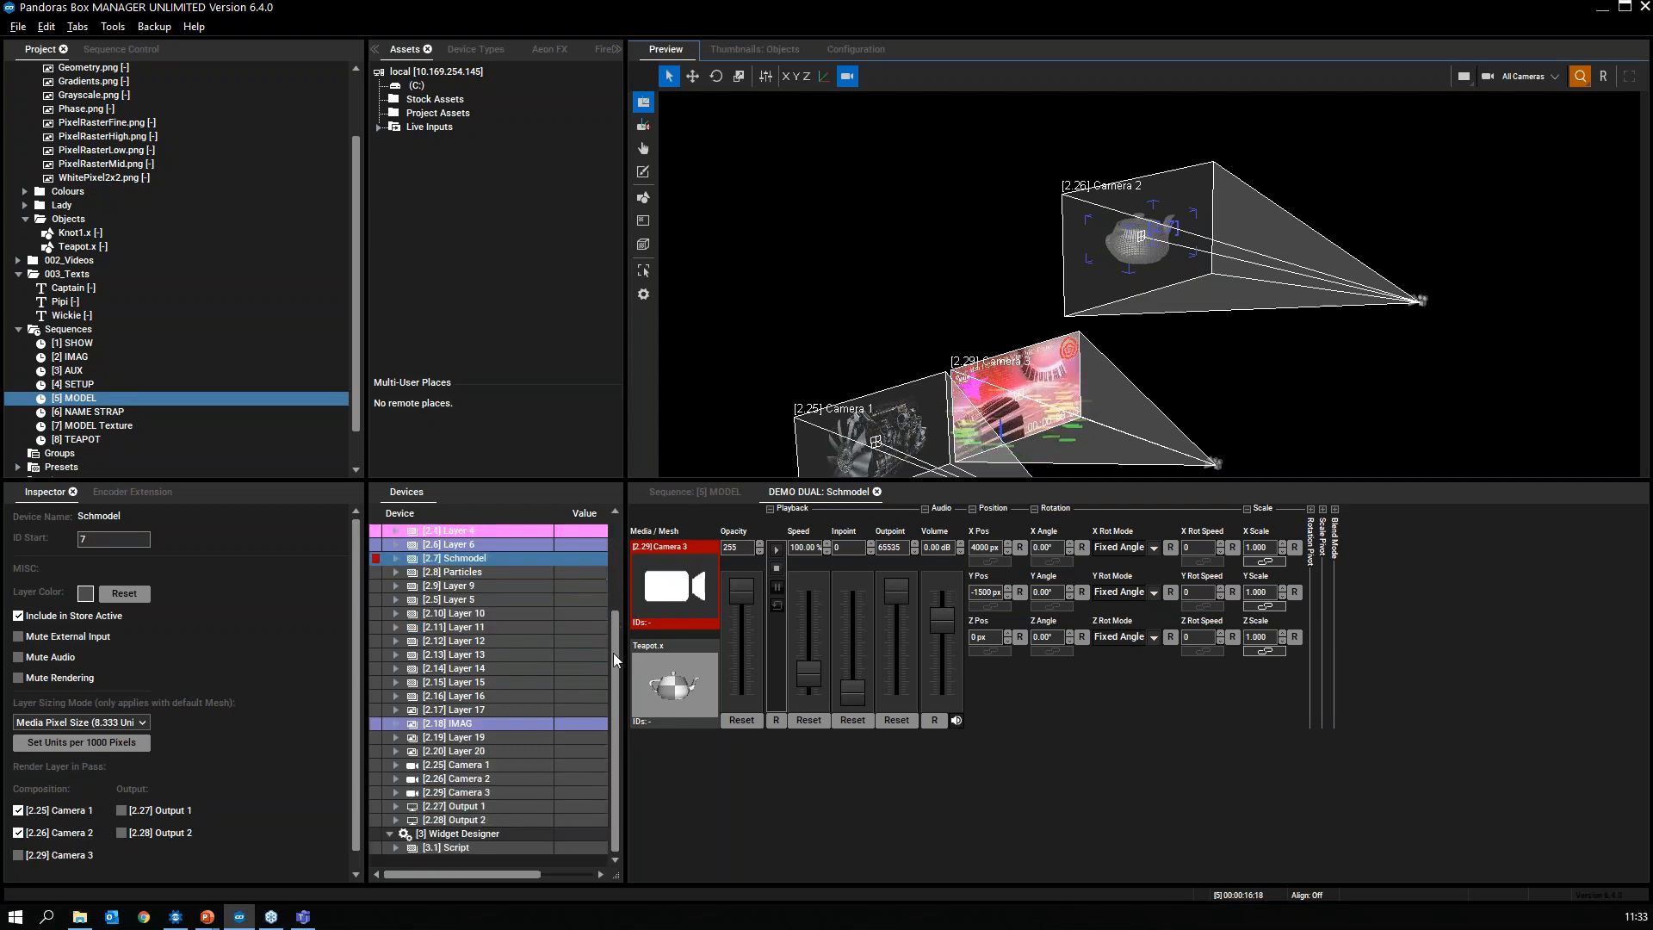
{"action": "left_click", "coordinate": [463, 766]}
{"action": "left_click", "coordinate": [704, 492]}
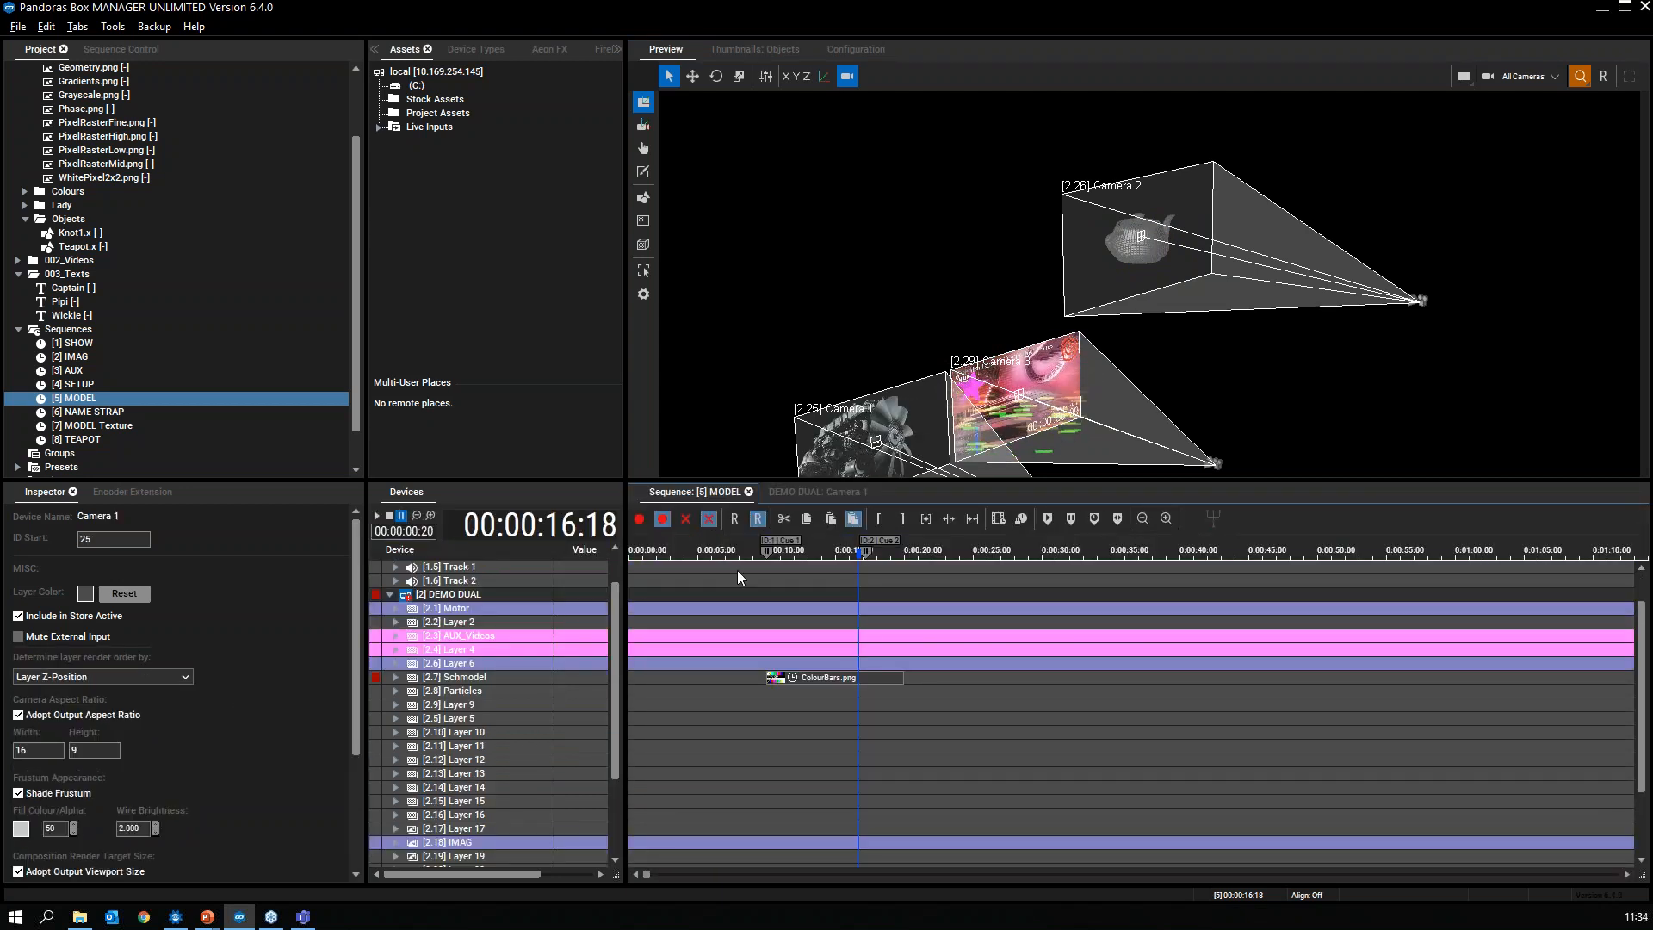
{"action": "left_click_drag", "start_coordinate": [617, 696], "coordinate": [584, 807]}
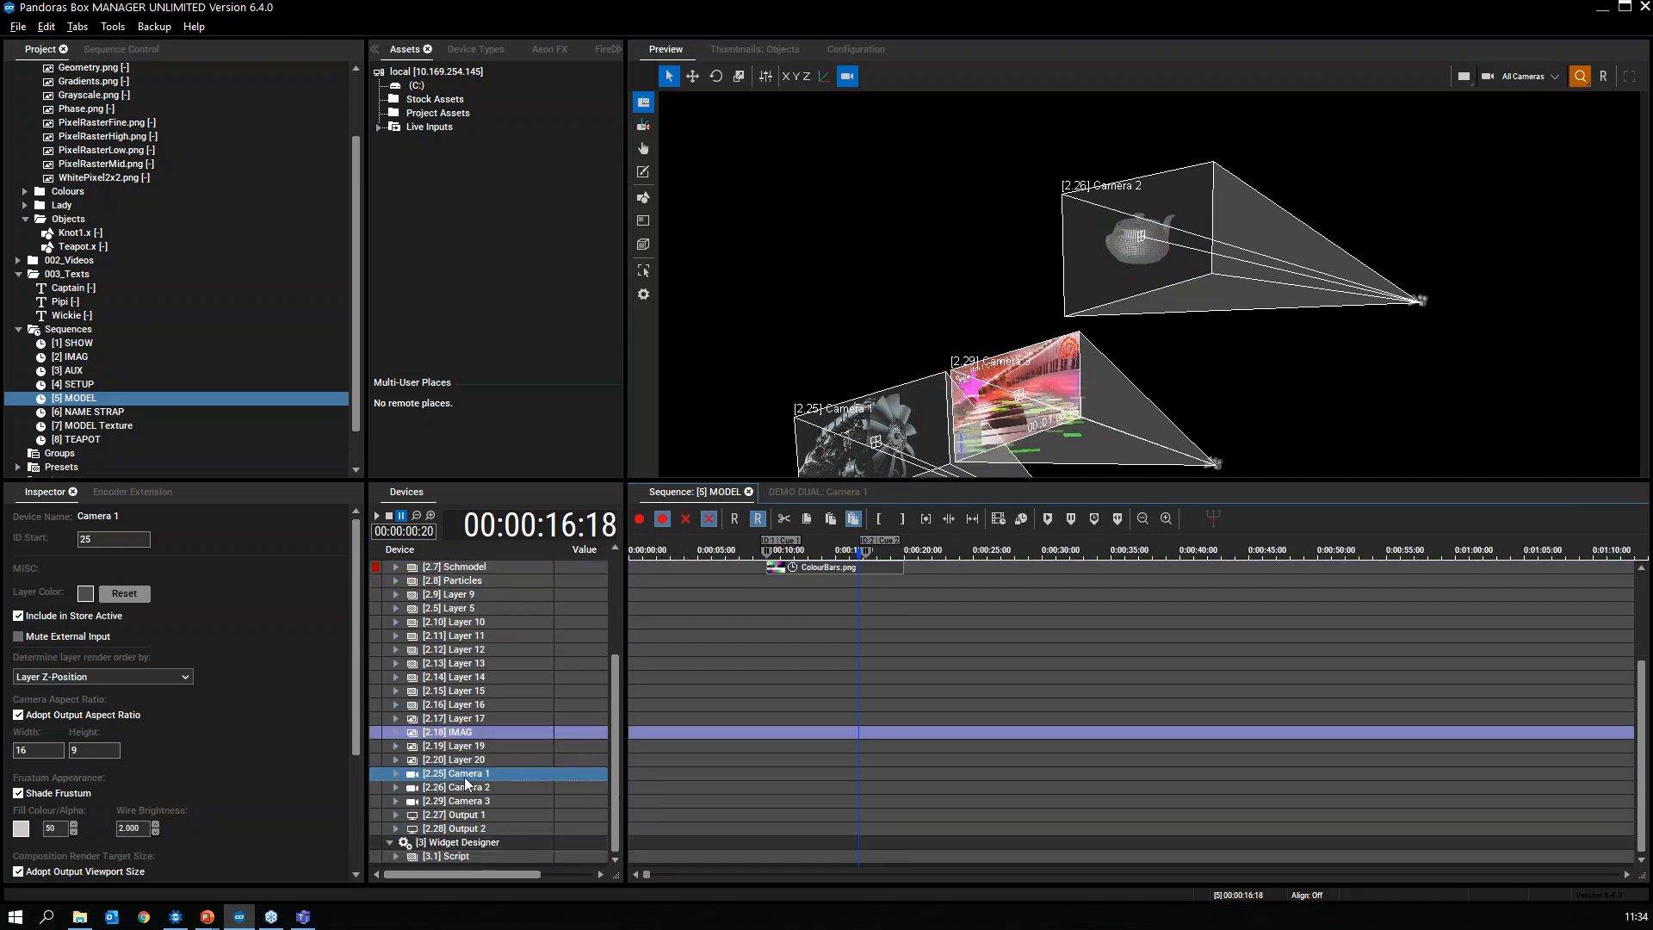
{"action": "left_click", "coordinate": [801, 492]}
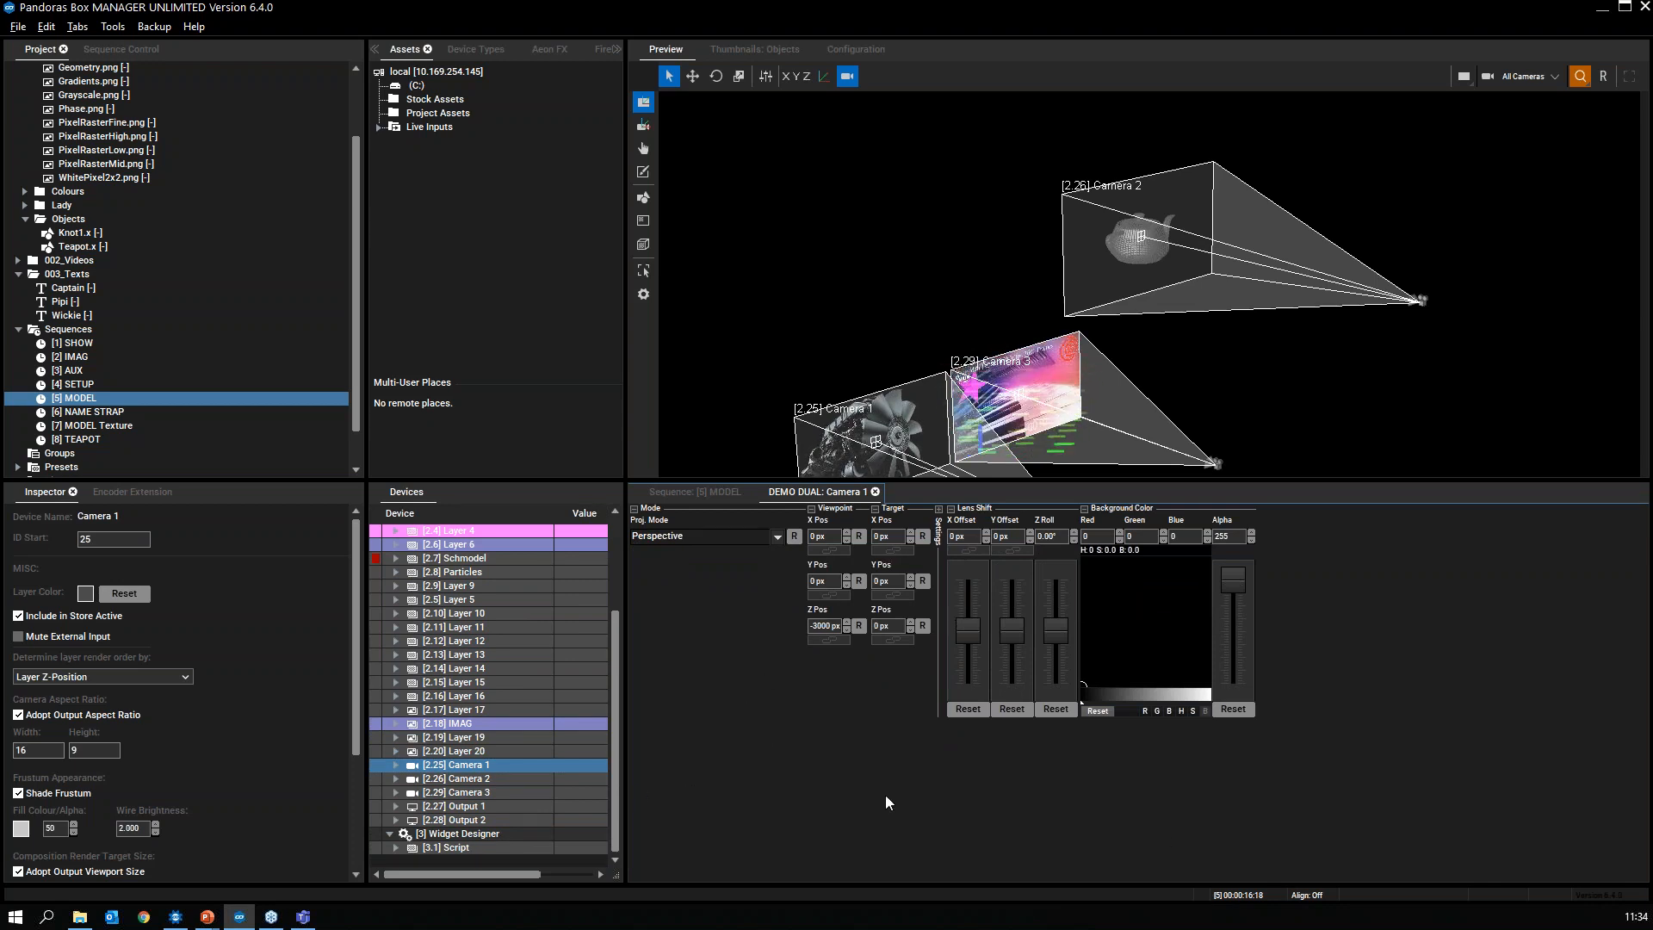
{"action": "left_click", "coordinate": [708, 494]}
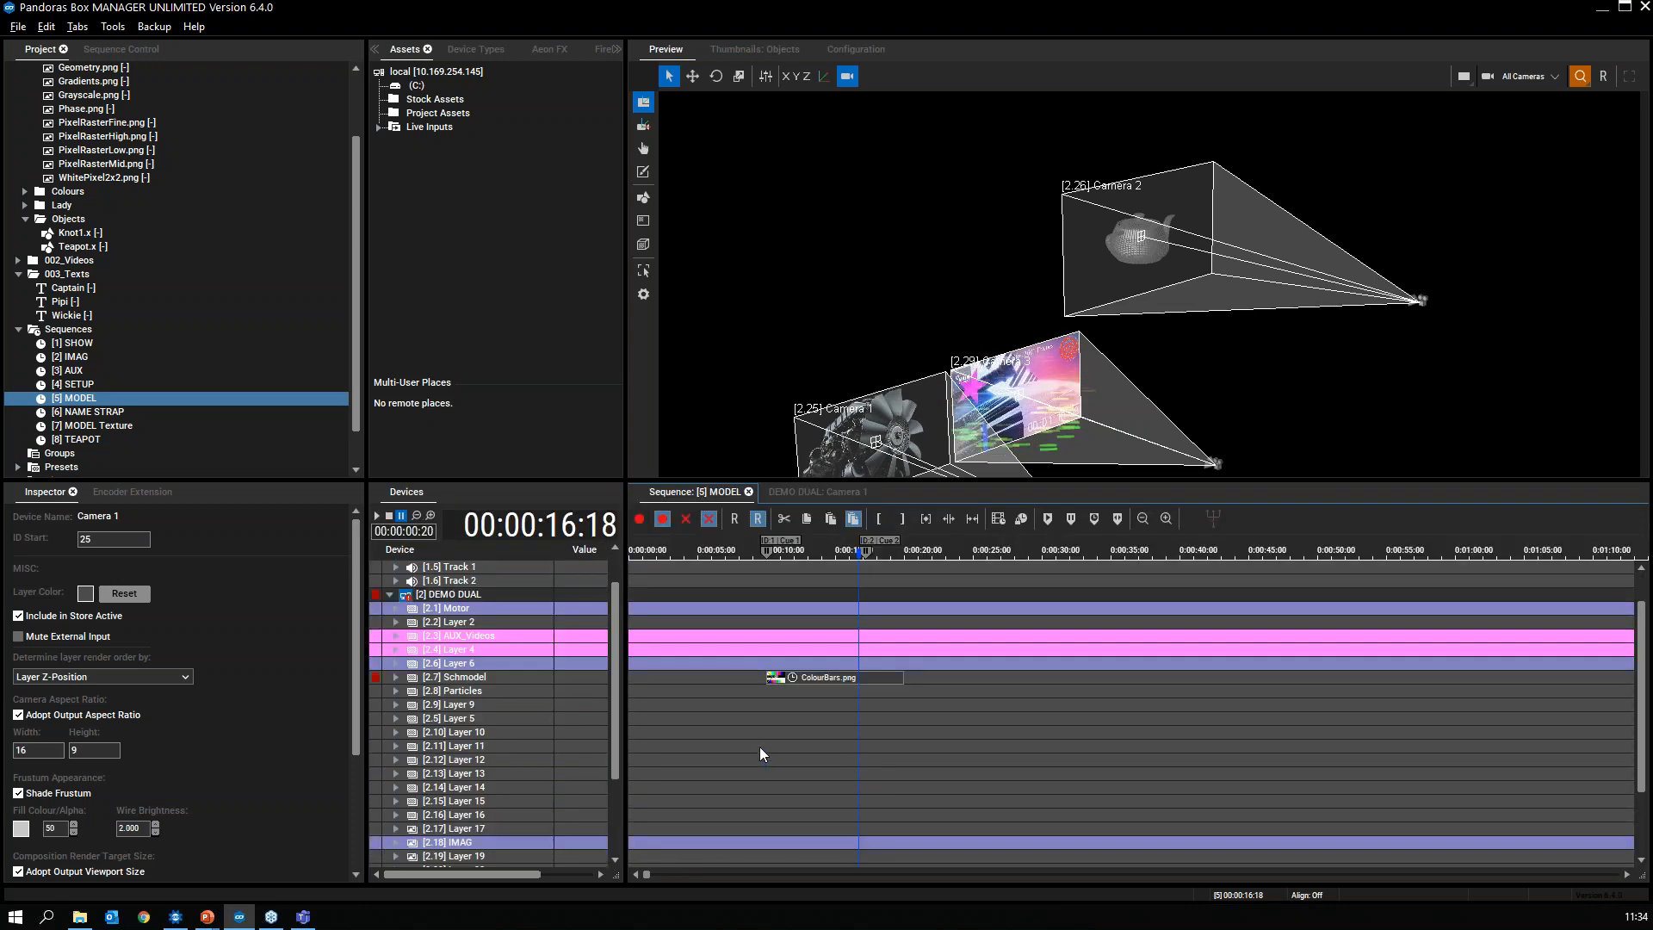
Step: Assign Camera 3 as the camera texture of Output 1 in the DEMO DUAL device
{"action": "left_click_drag", "start_coordinate": [613, 720], "coordinate": [614, 793]}
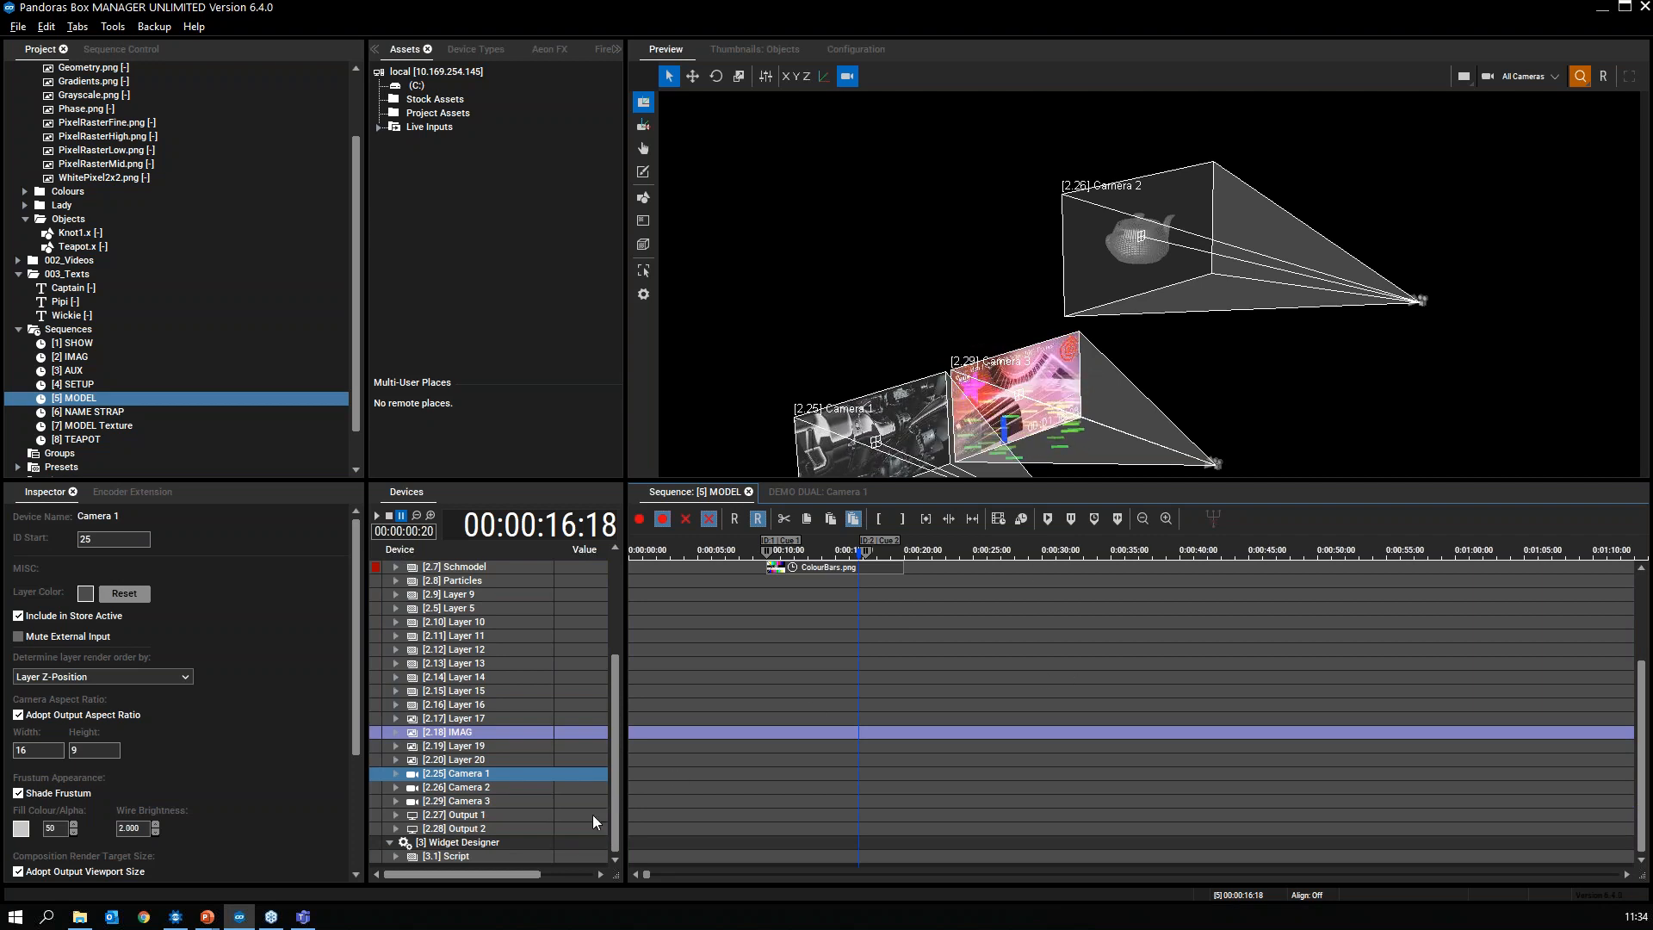
{"action": "left_click", "coordinate": [479, 815]}
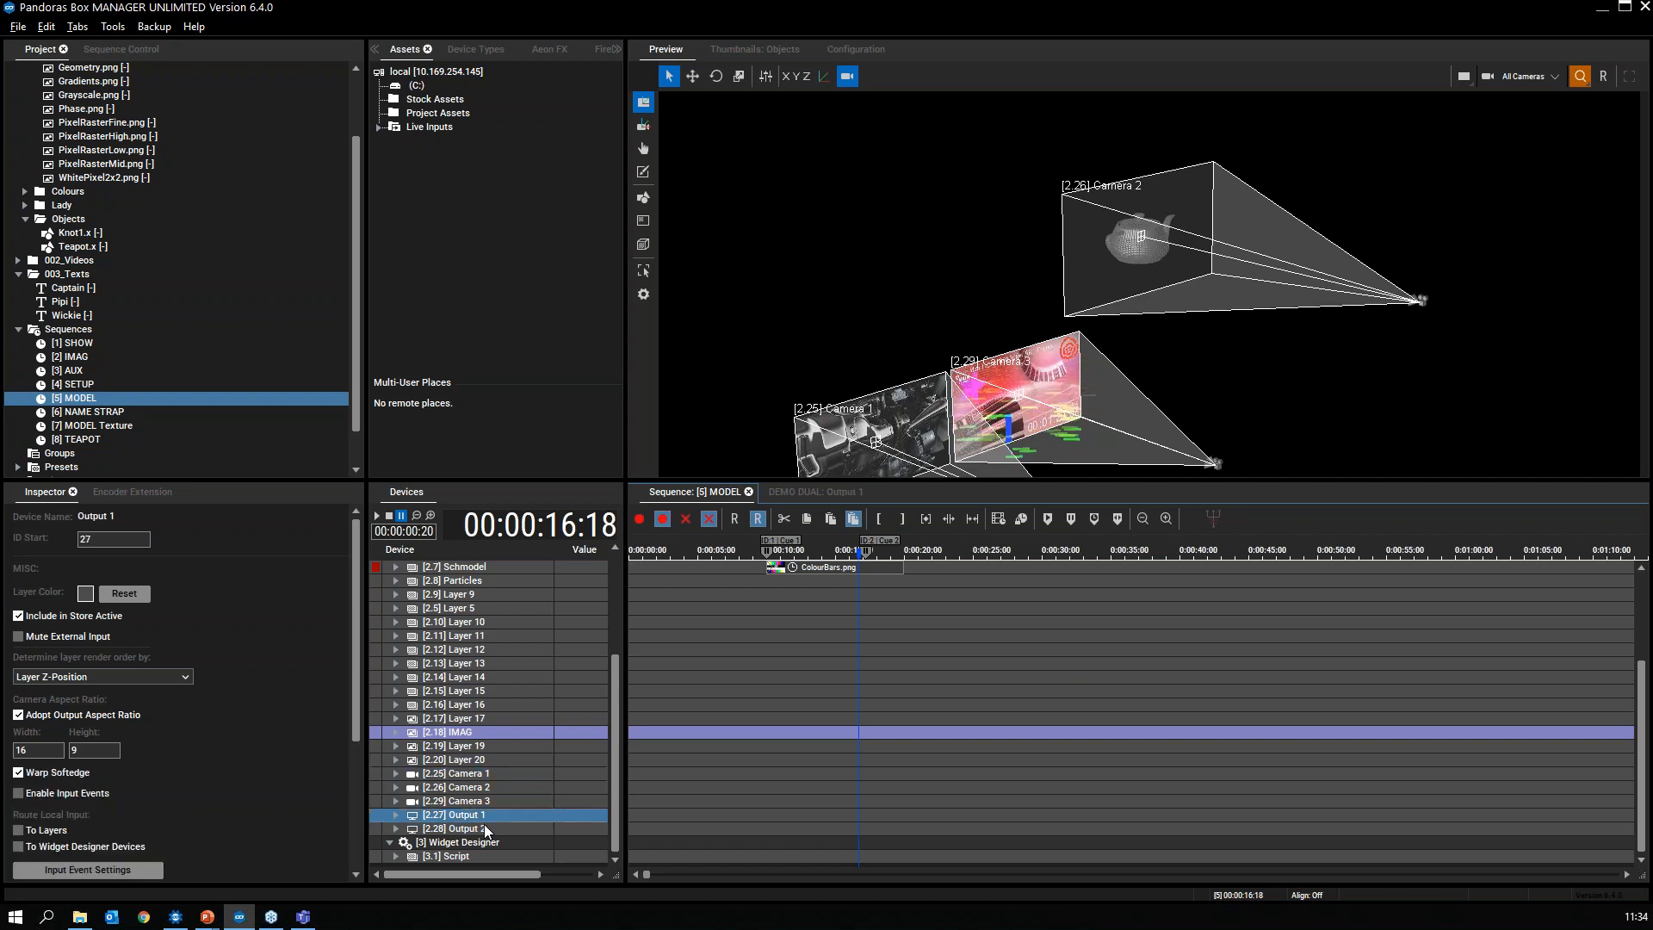
{"action": "left_click", "coordinate": [829, 492]}
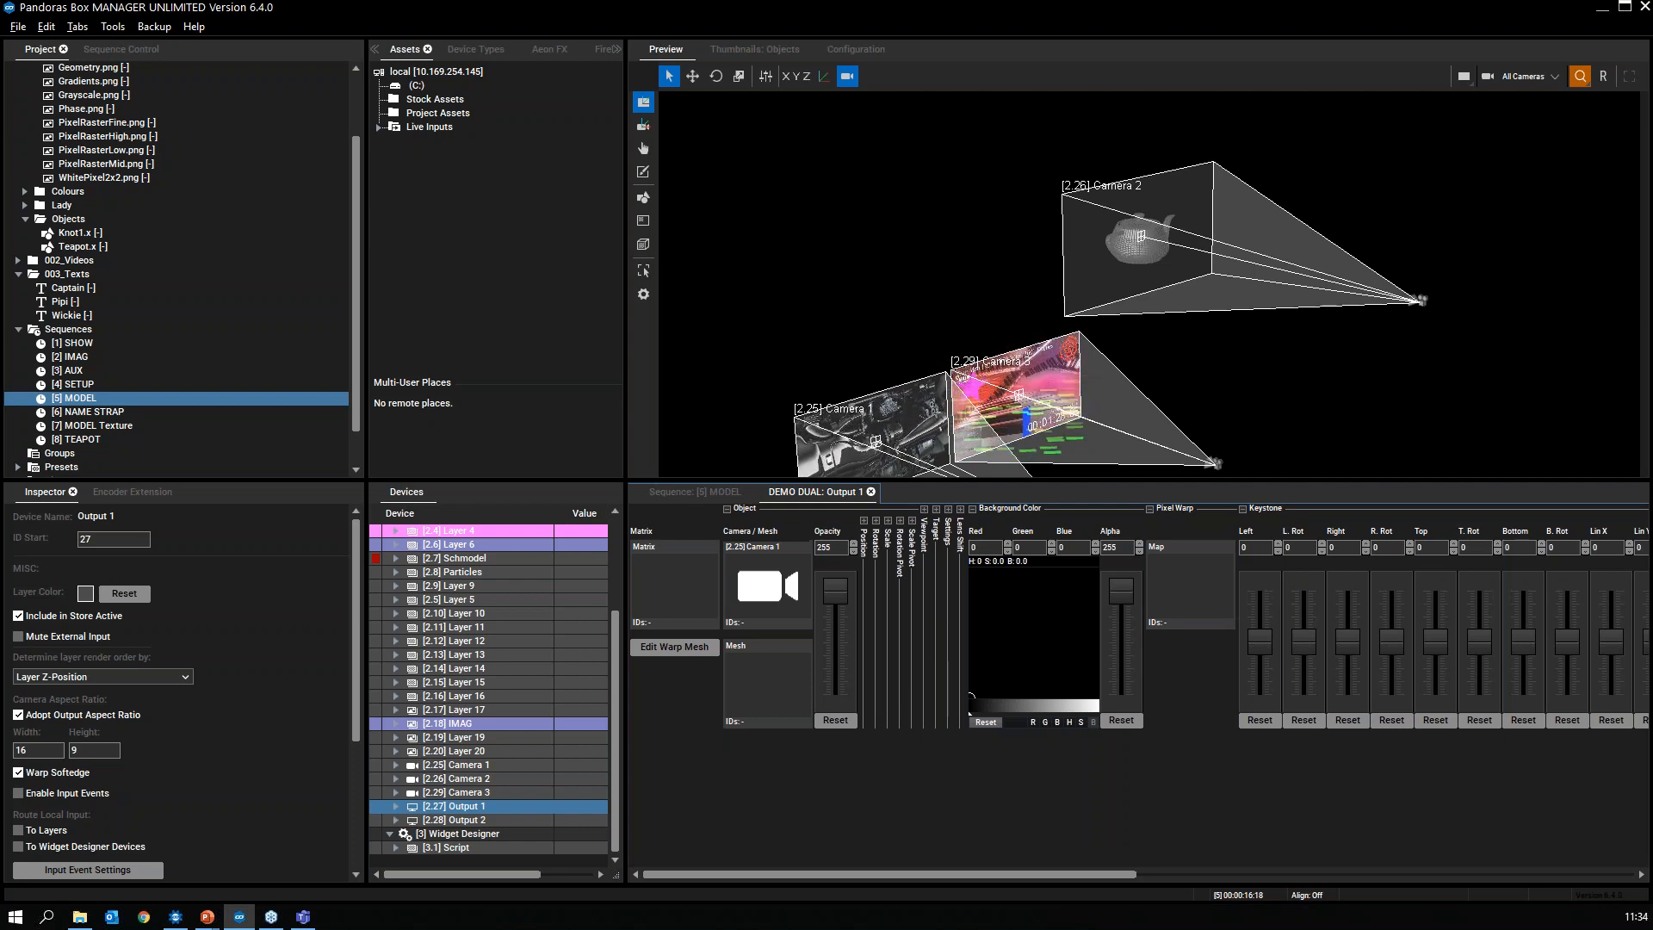
{"action": "right_click", "coordinate": [767, 579]}
{"action": "mouse_move", "coordinate": [826, 741]}
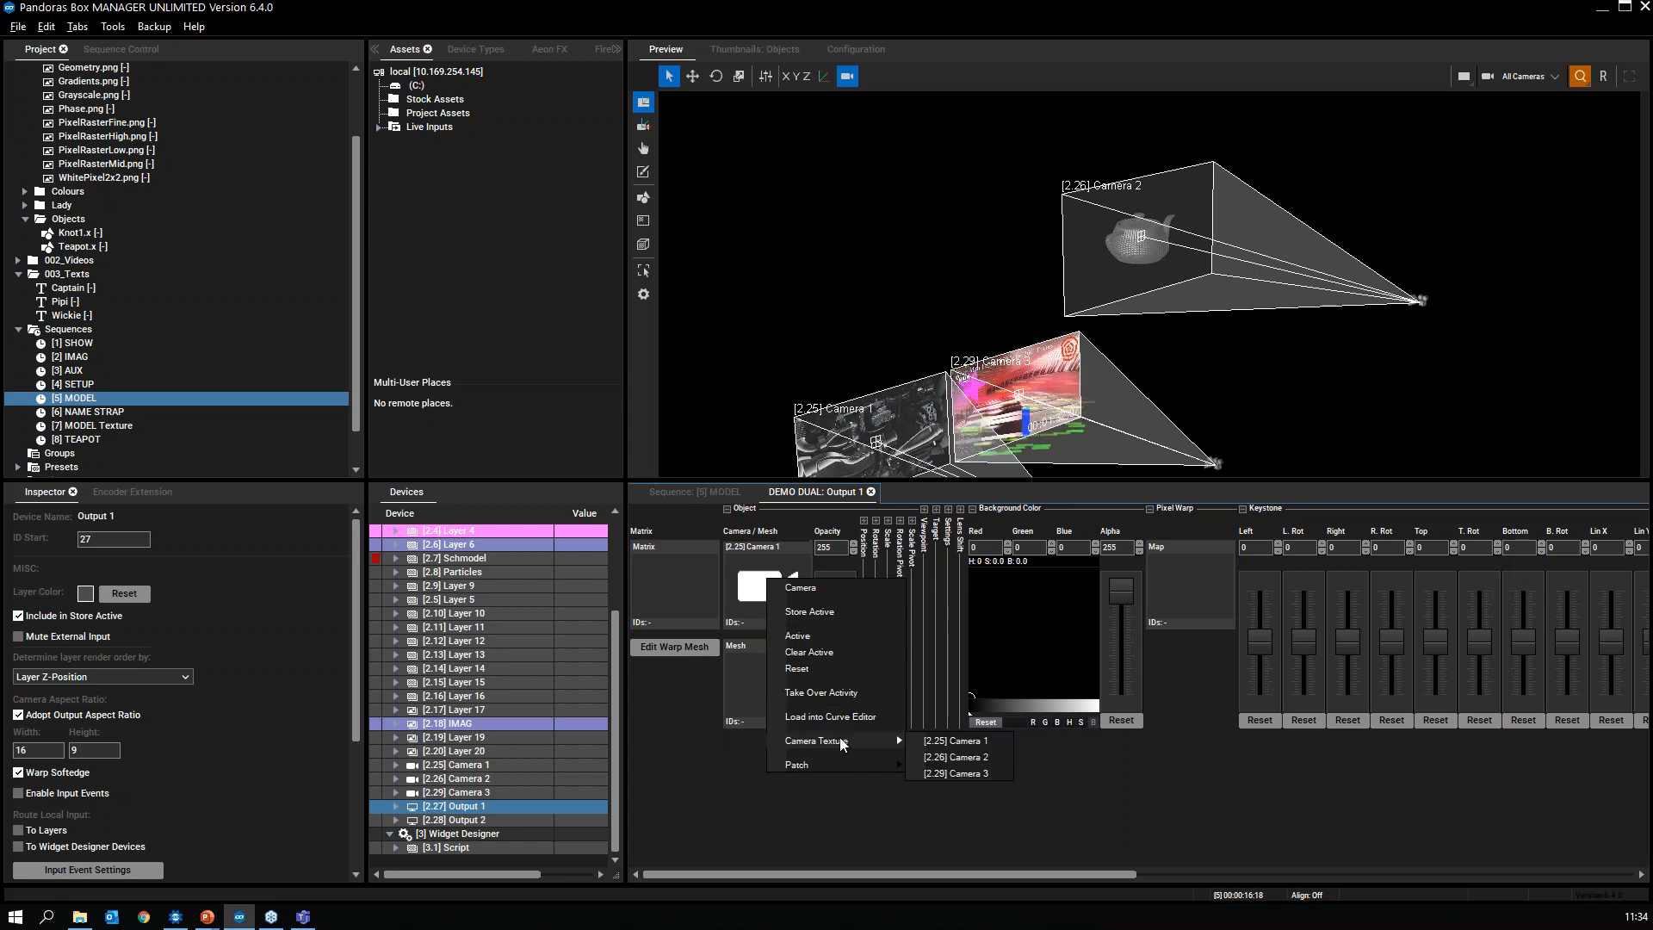
{"action": "left_click", "coordinate": [968, 774]}
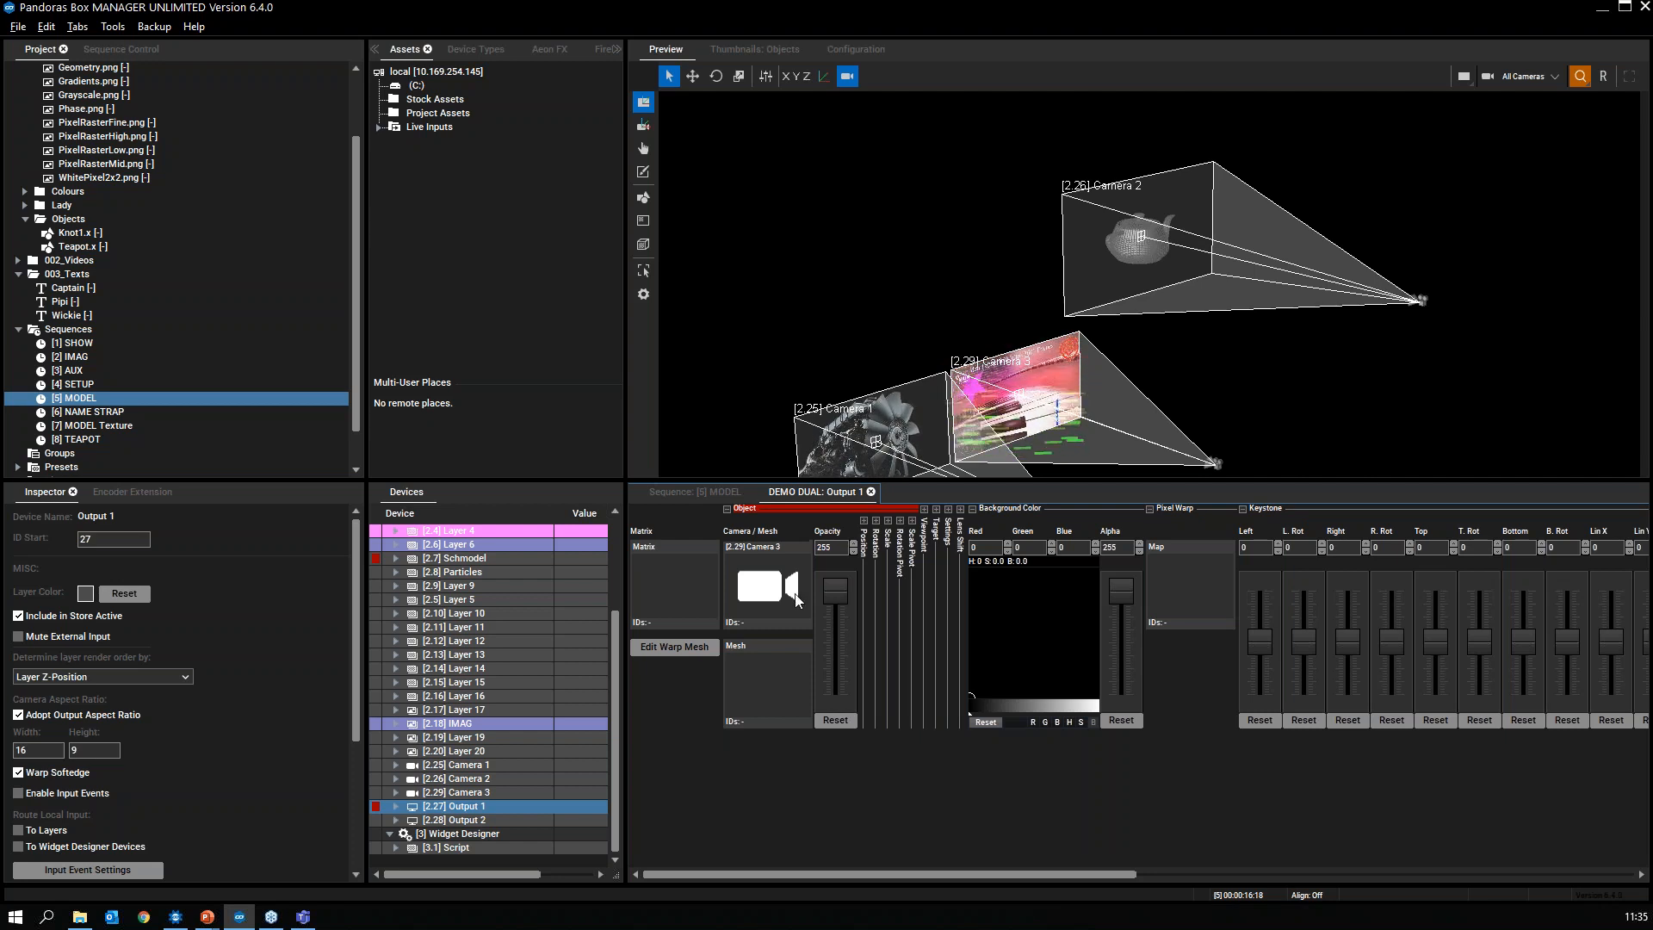
Step: Switch Output 1's camera texture back to Camera 1
{"action": "right_click", "coordinate": [774, 600]}
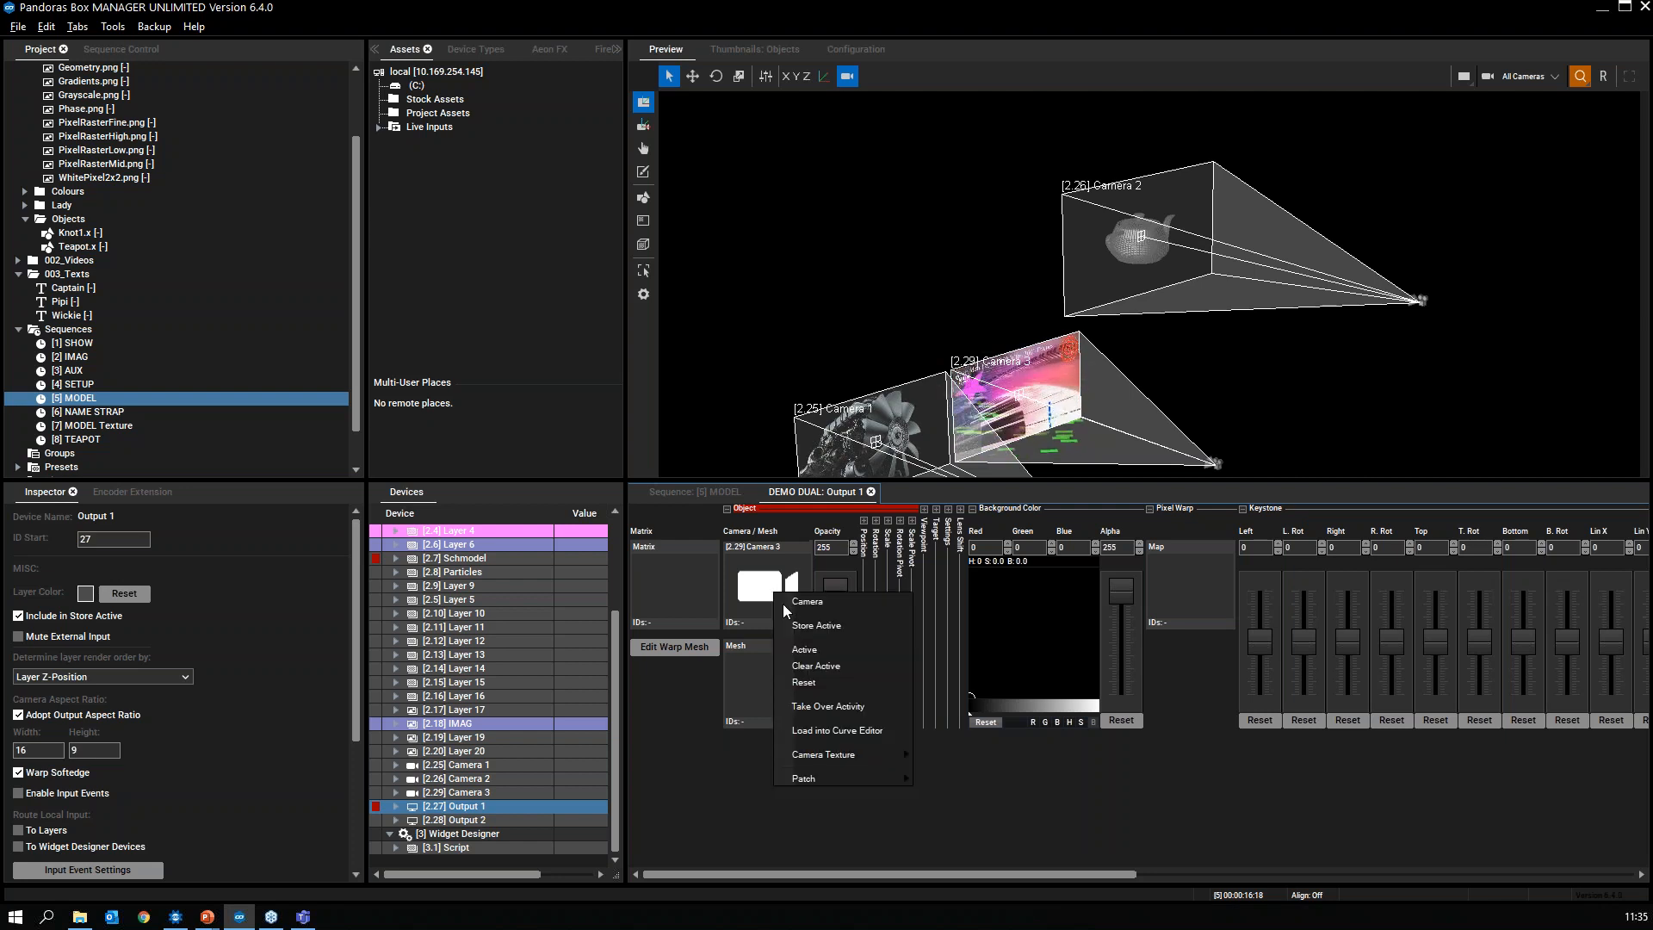
{"action": "mouse_move", "coordinate": [874, 756]}
{"action": "left_click", "coordinate": [965, 755]}
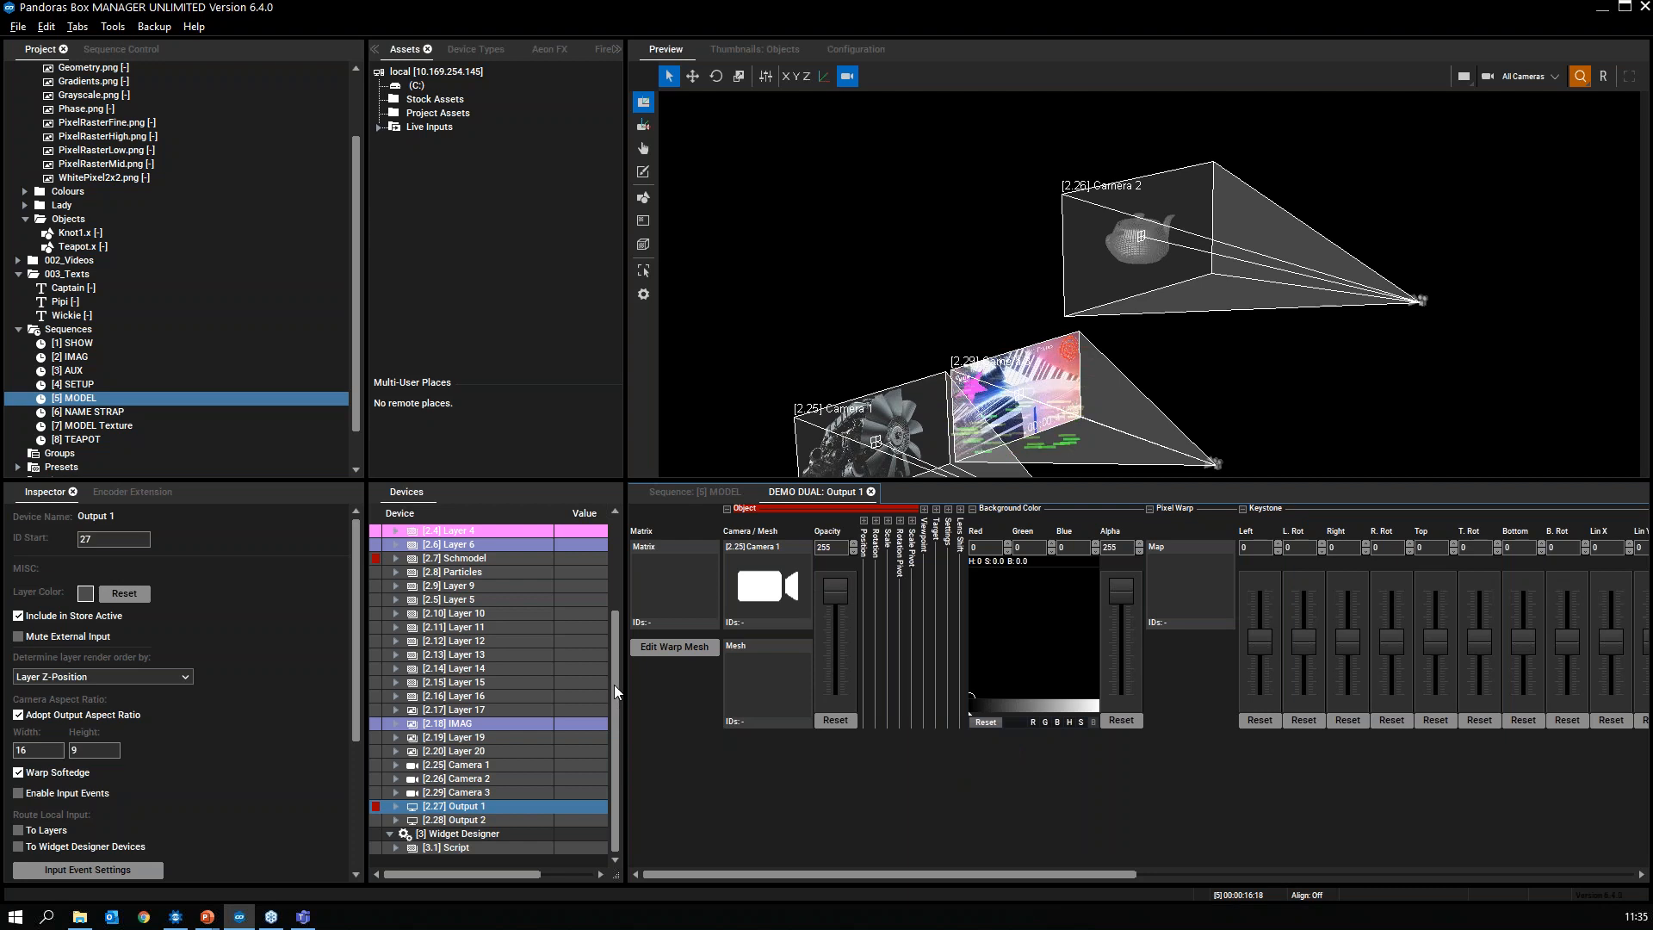
Step: Replace the Schmodel layer's media with PixelRasterHigh.png and inspect the teapot up close
{"action": "left_click", "coordinate": [676, 494]}
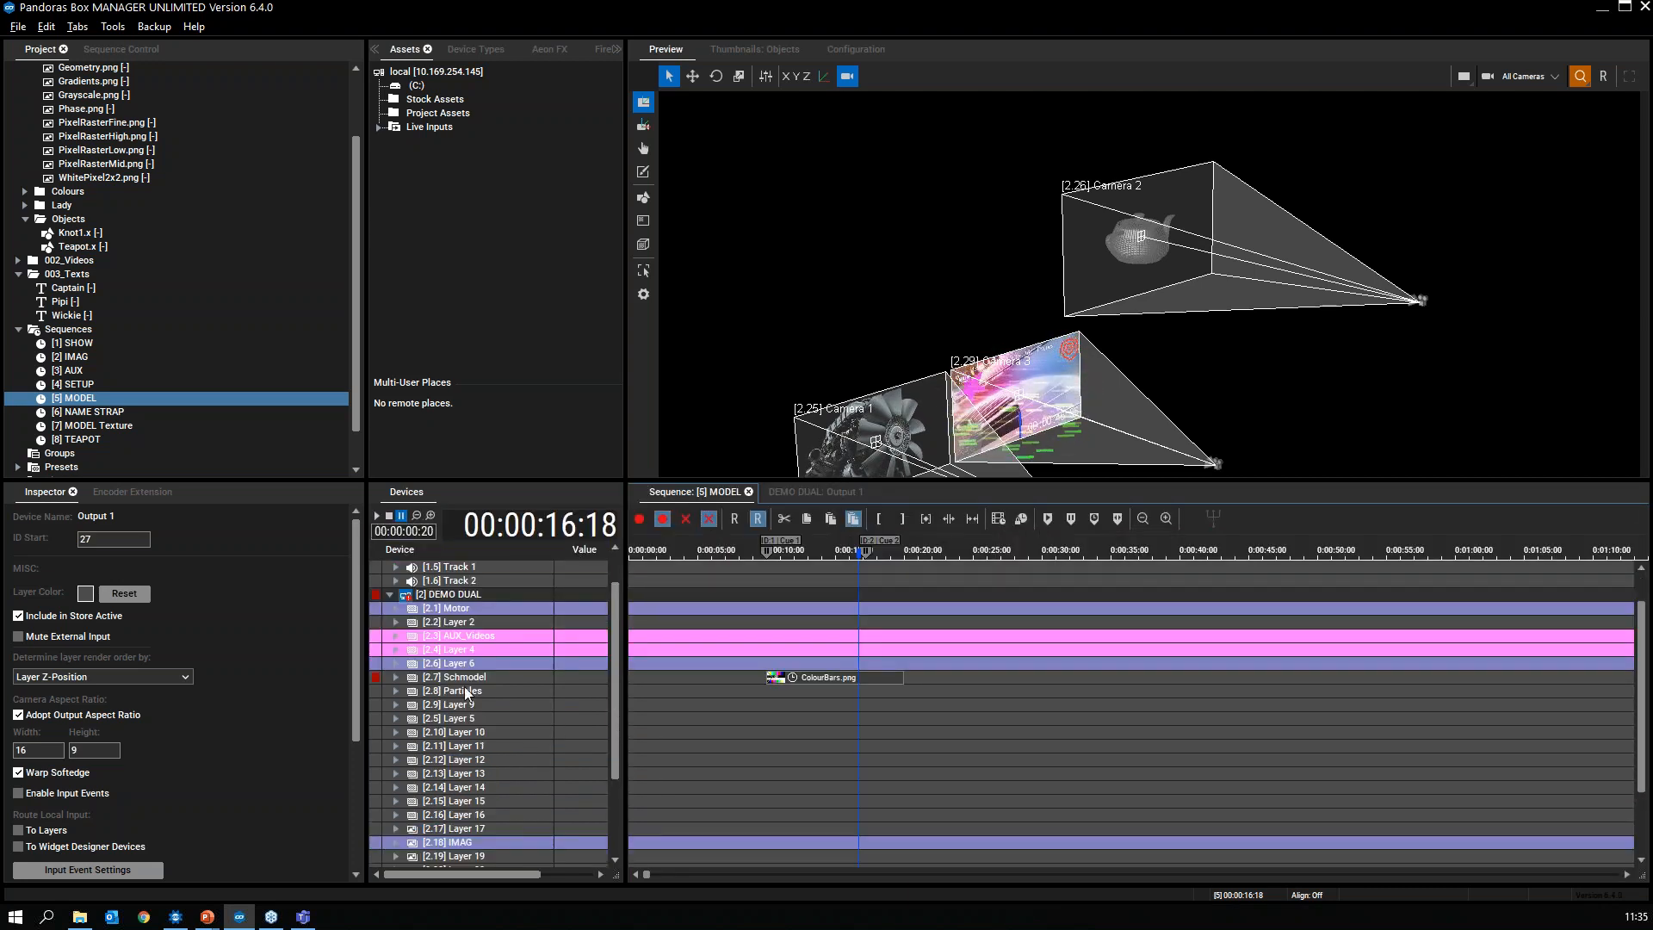
{"action": "left_click", "coordinate": [568, 677]}
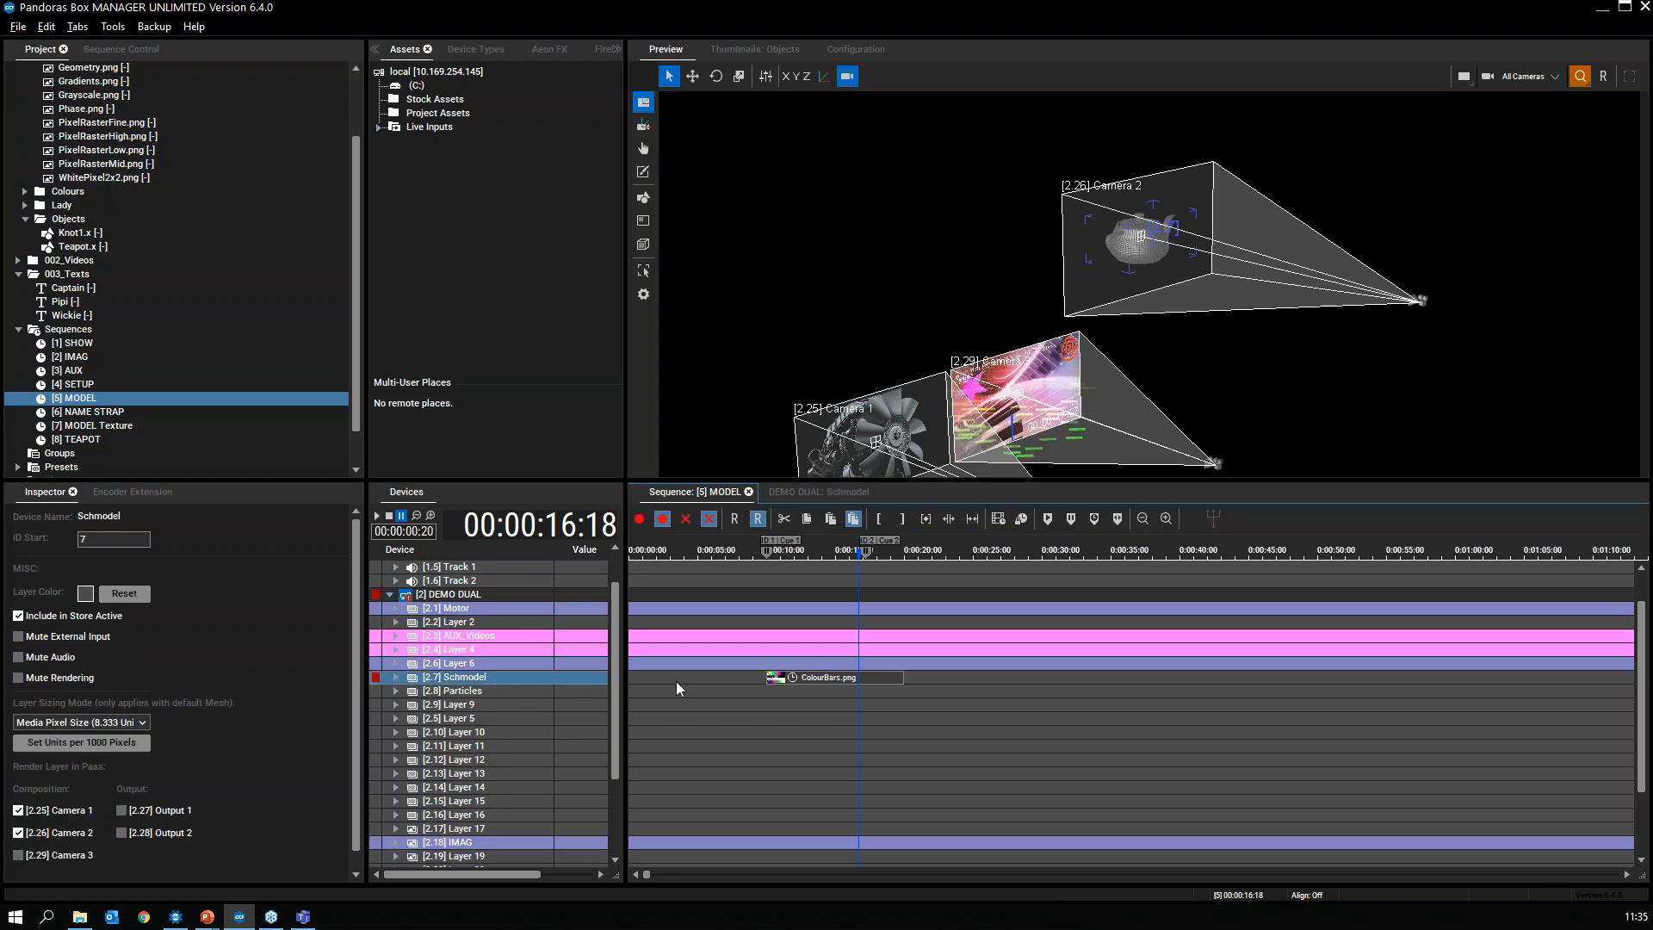
{"action": "left_click", "coordinate": [794, 492]}
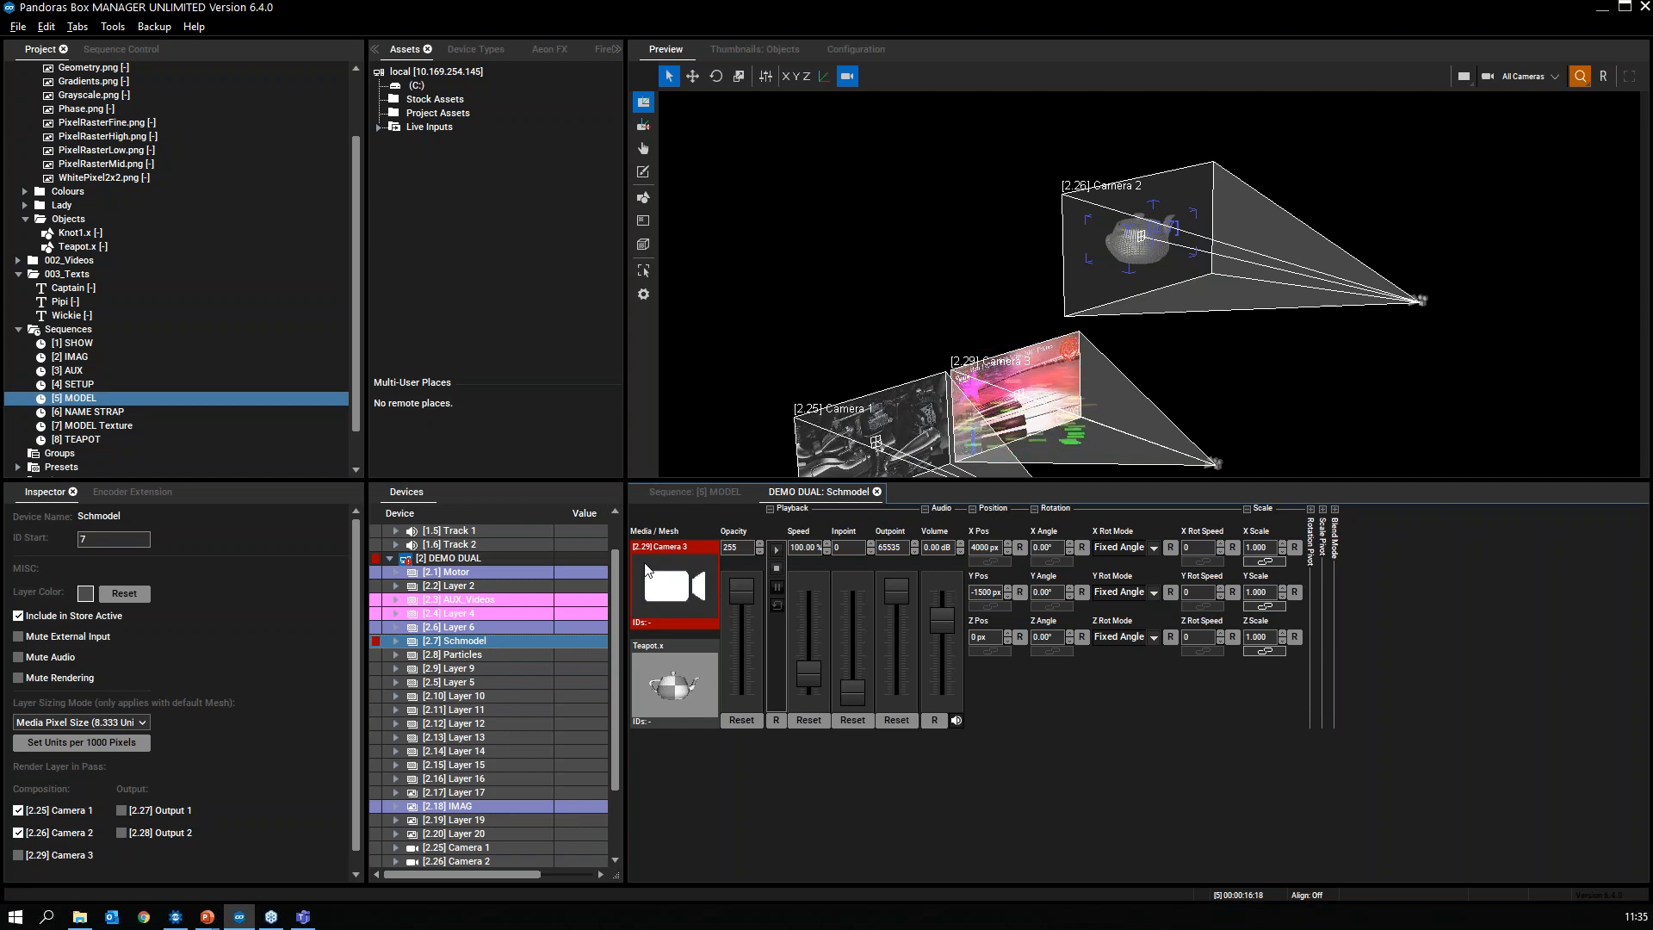
{"action": "left_click", "coordinate": [97, 137]}
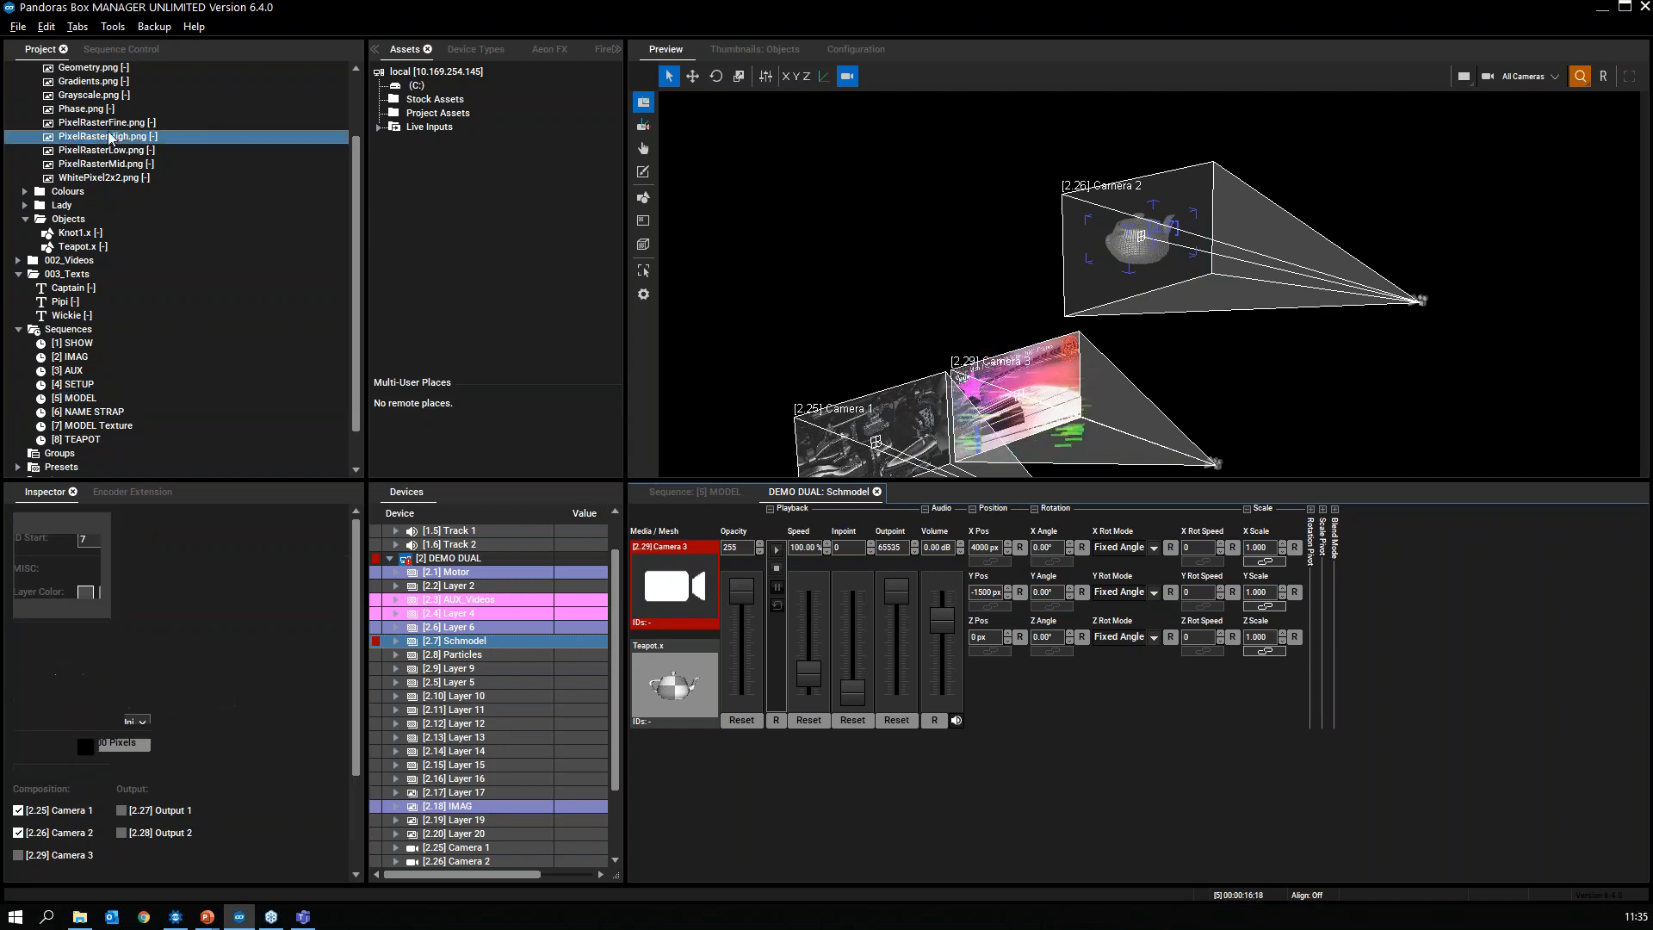
{"action": "left_click_drag", "start_coordinate": [97, 142], "coordinate": [677, 594]}
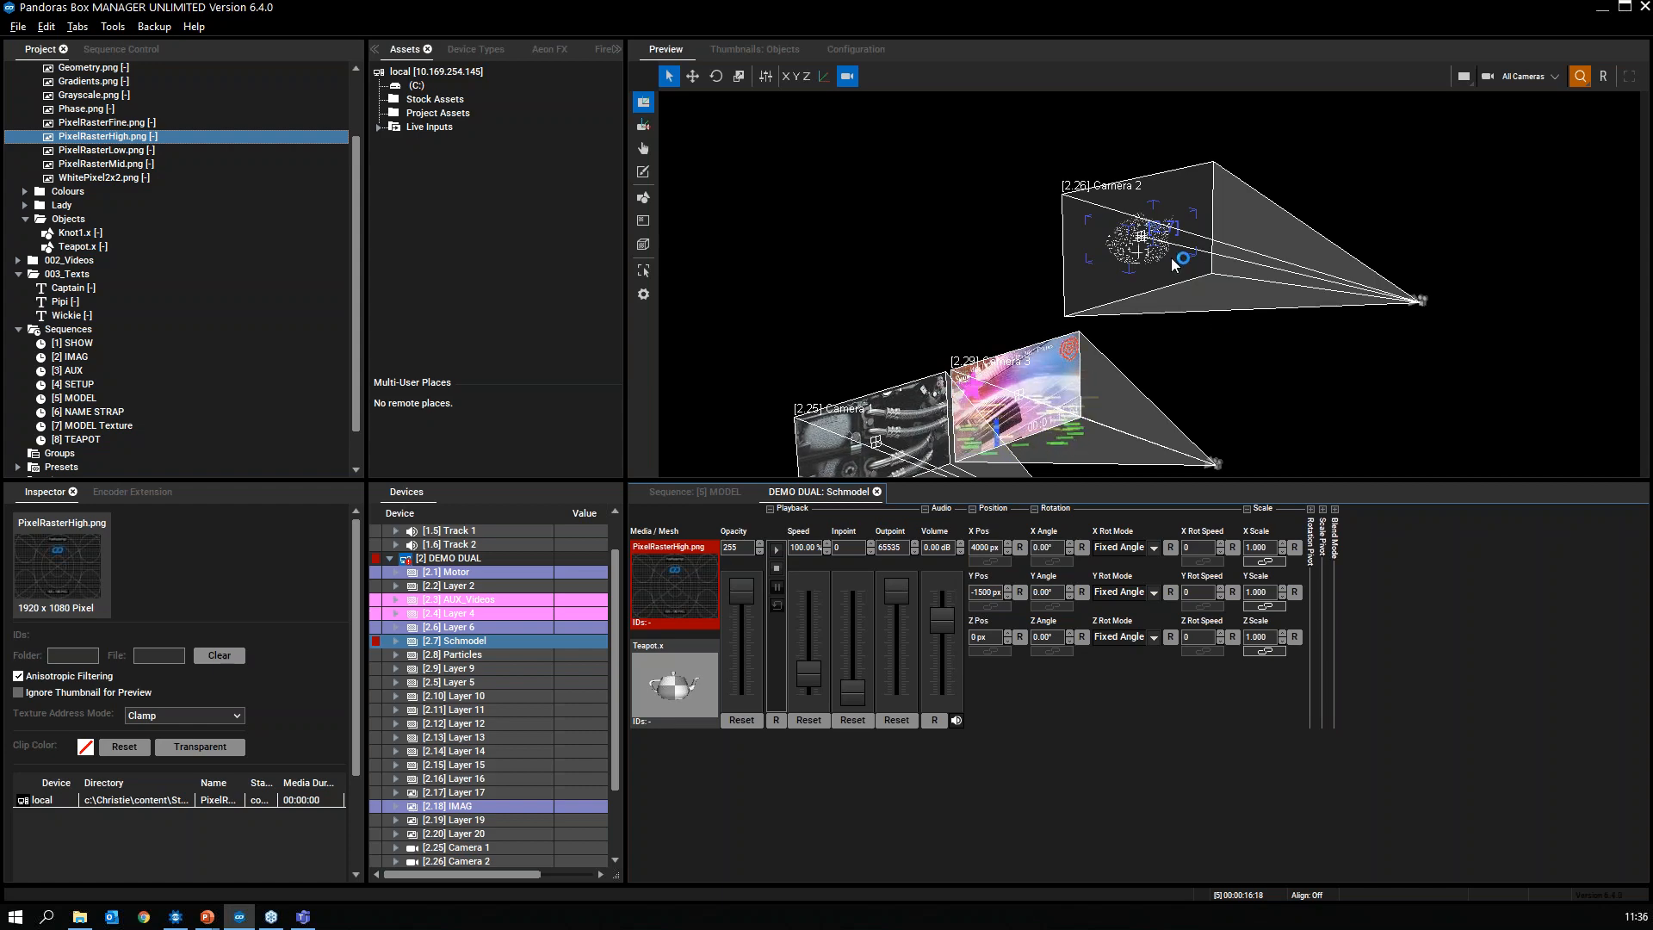
{"action": "scroll", "coordinate": [1171, 231], "scroll_direction": "up", "scroll_amount": 6}
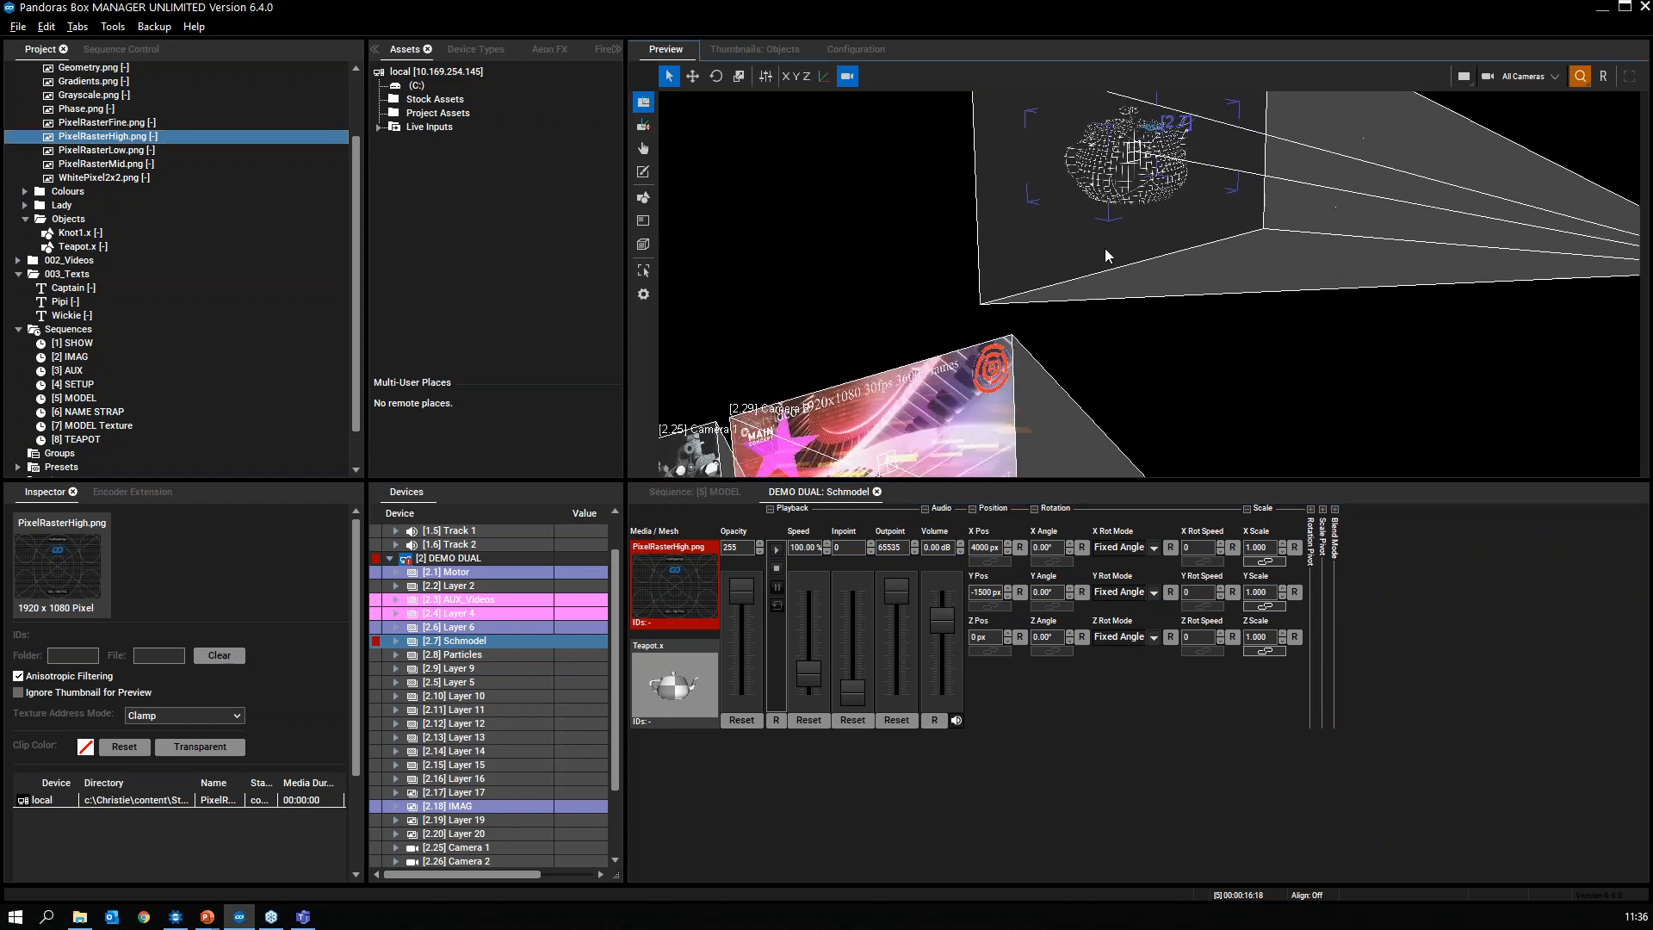
{"action": "scroll", "coordinate": [1131, 176], "scroll_direction": "up", "scroll_amount": 5}
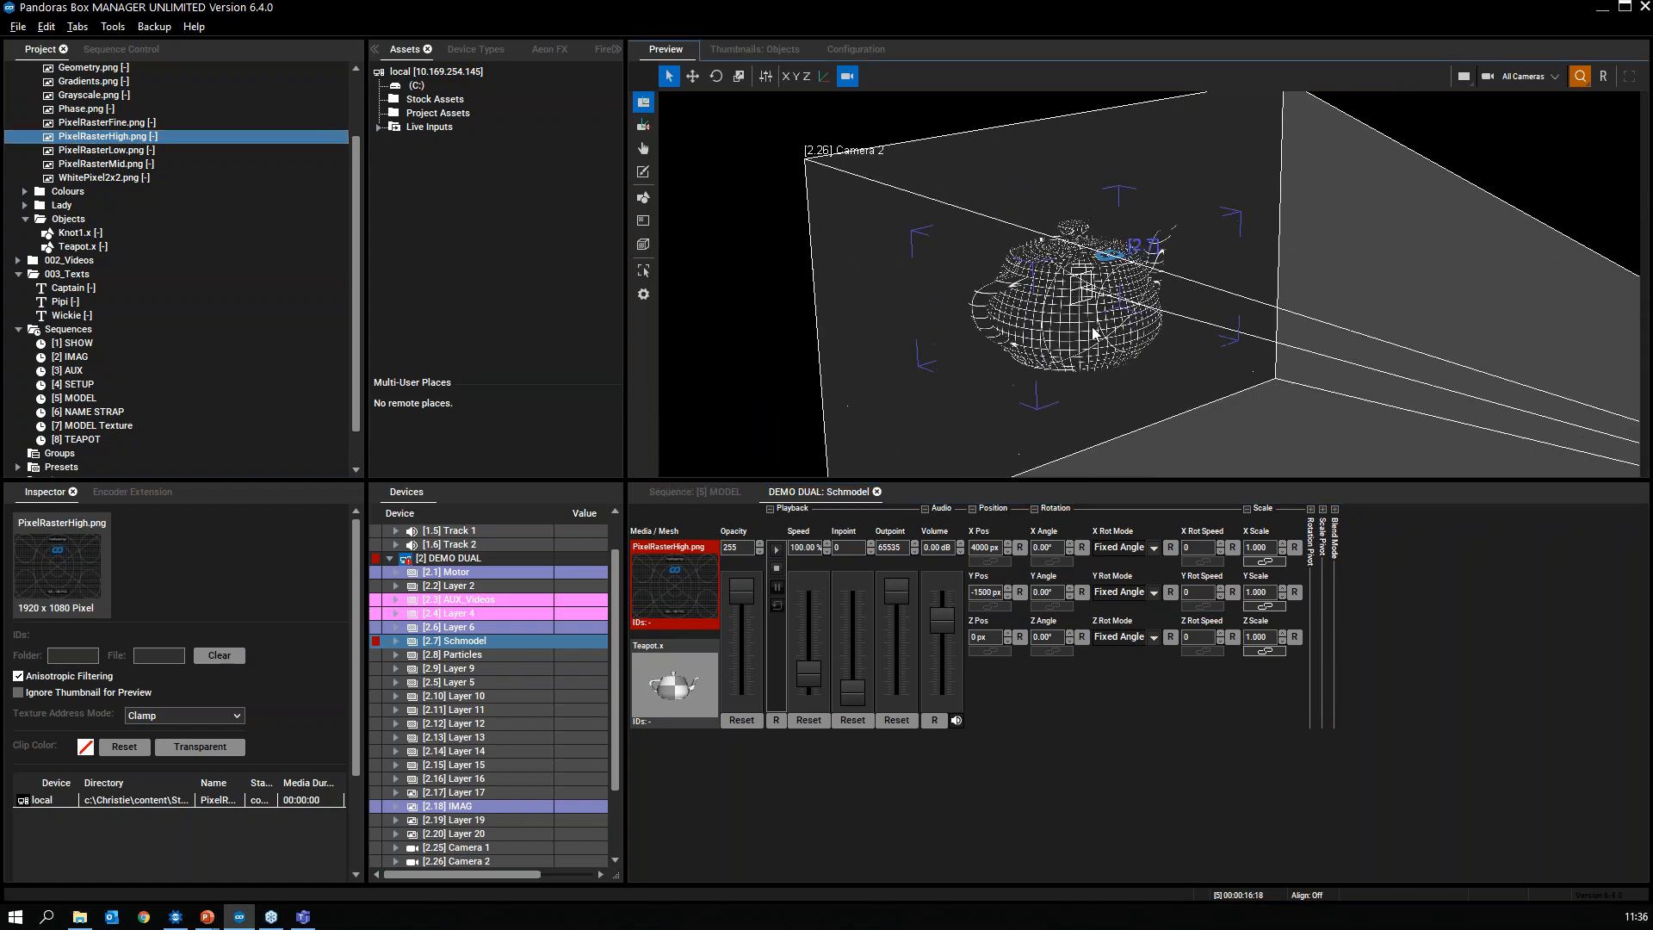
{"action": "scroll", "coordinate": [1171, 351], "scroll_direction": "up", "scroll_amount": 4}
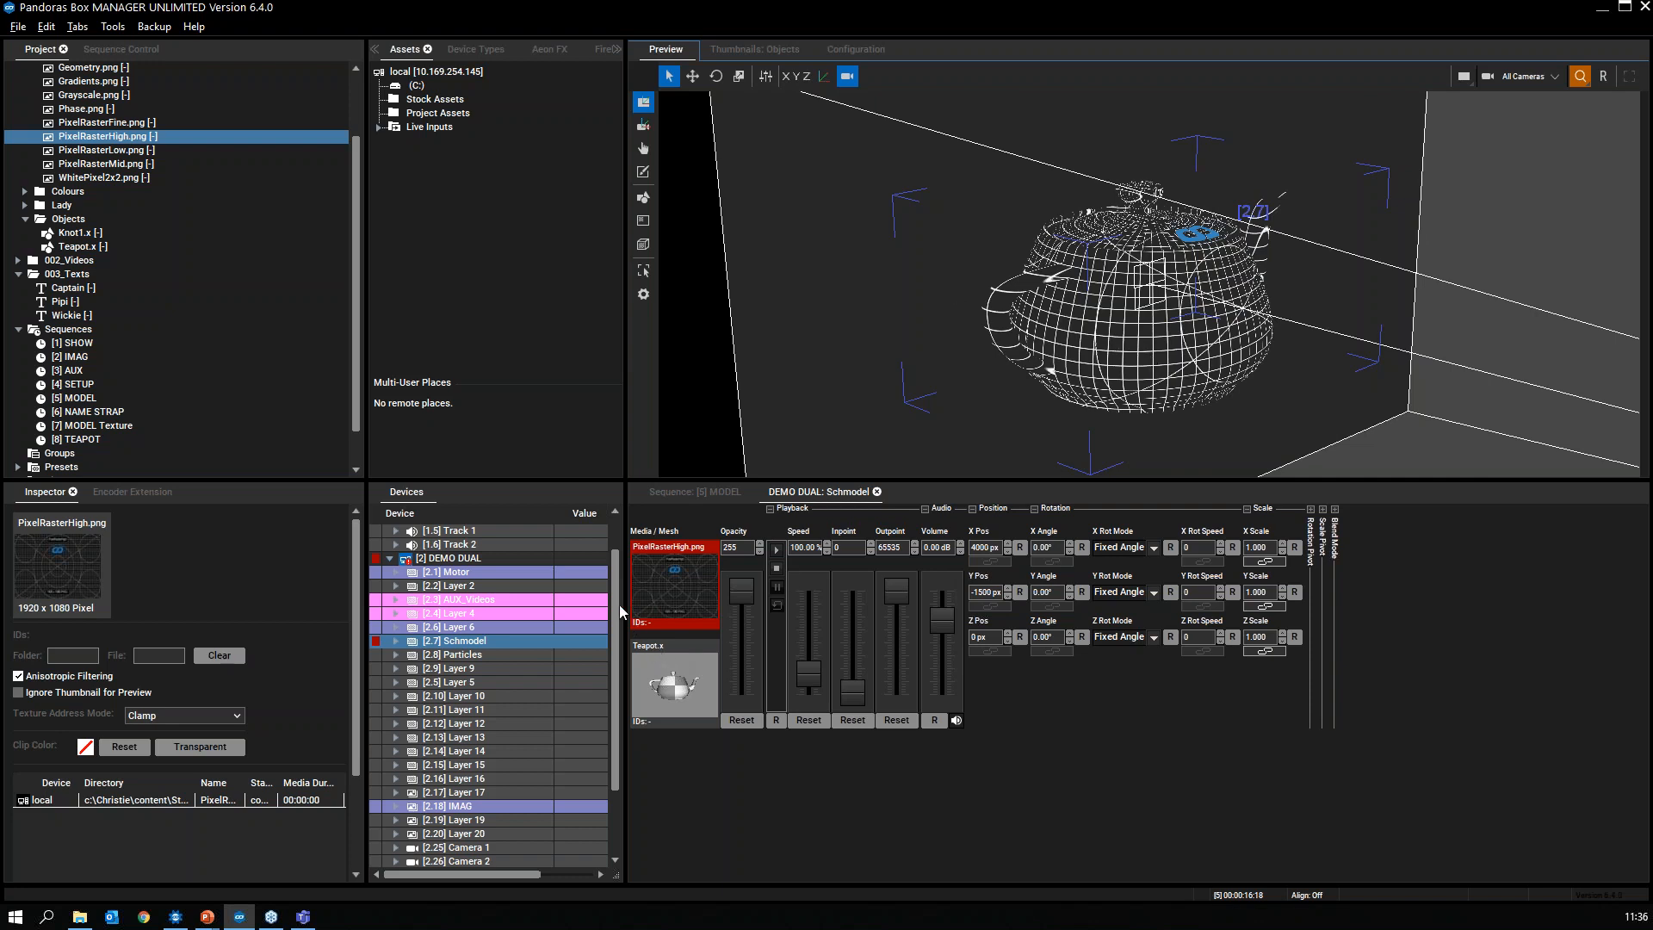
Step: Open the parameters of Output 1 and preview the Output 1 image
{"action": "scroll", "coordinate": [551, 740], "scroll_direction": "down", "scroll_amount": 2}
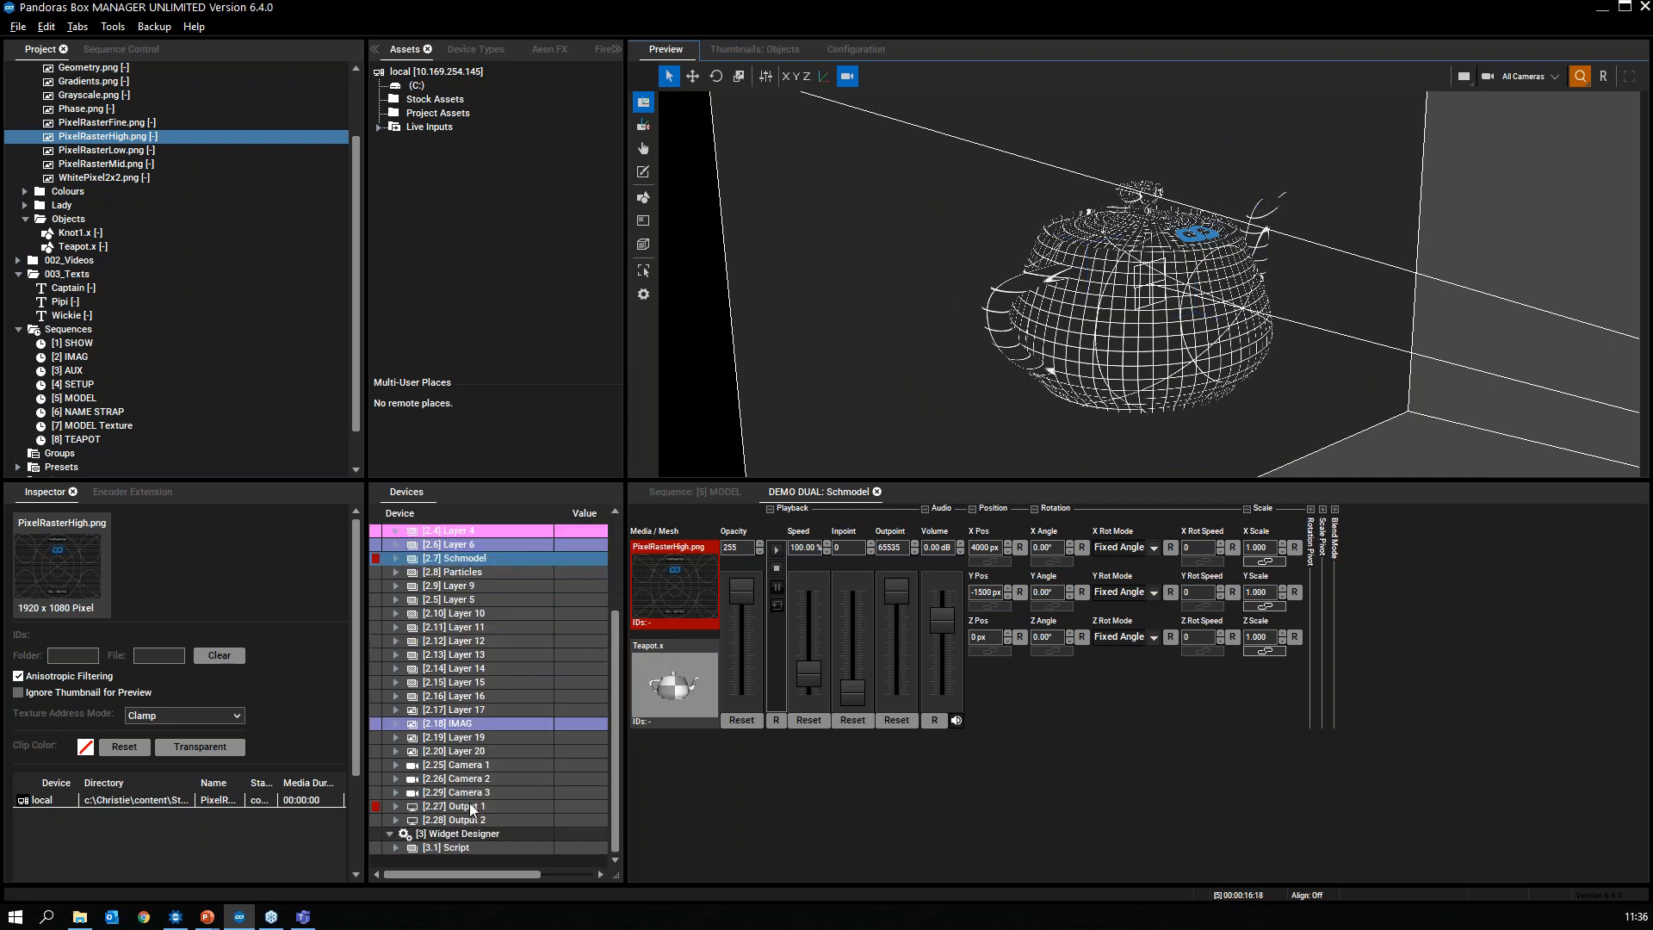
{"action": "left_click", "coordinate": [472, 808]}
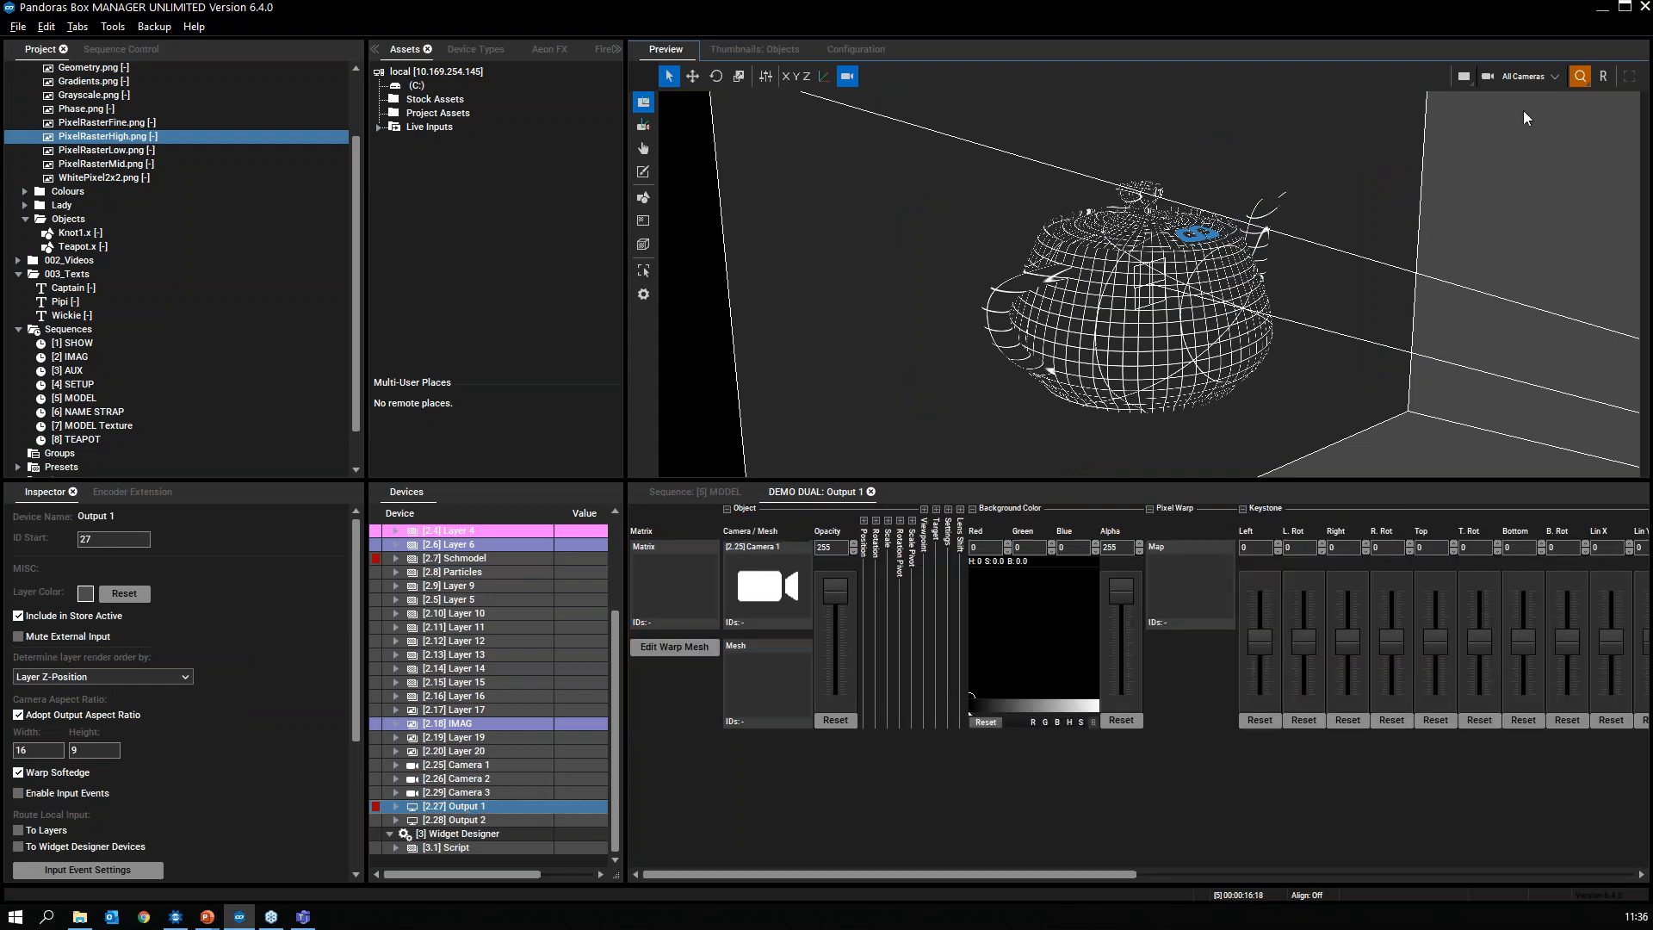
{"action": "left_click", "coordinate": [1529, 76]}
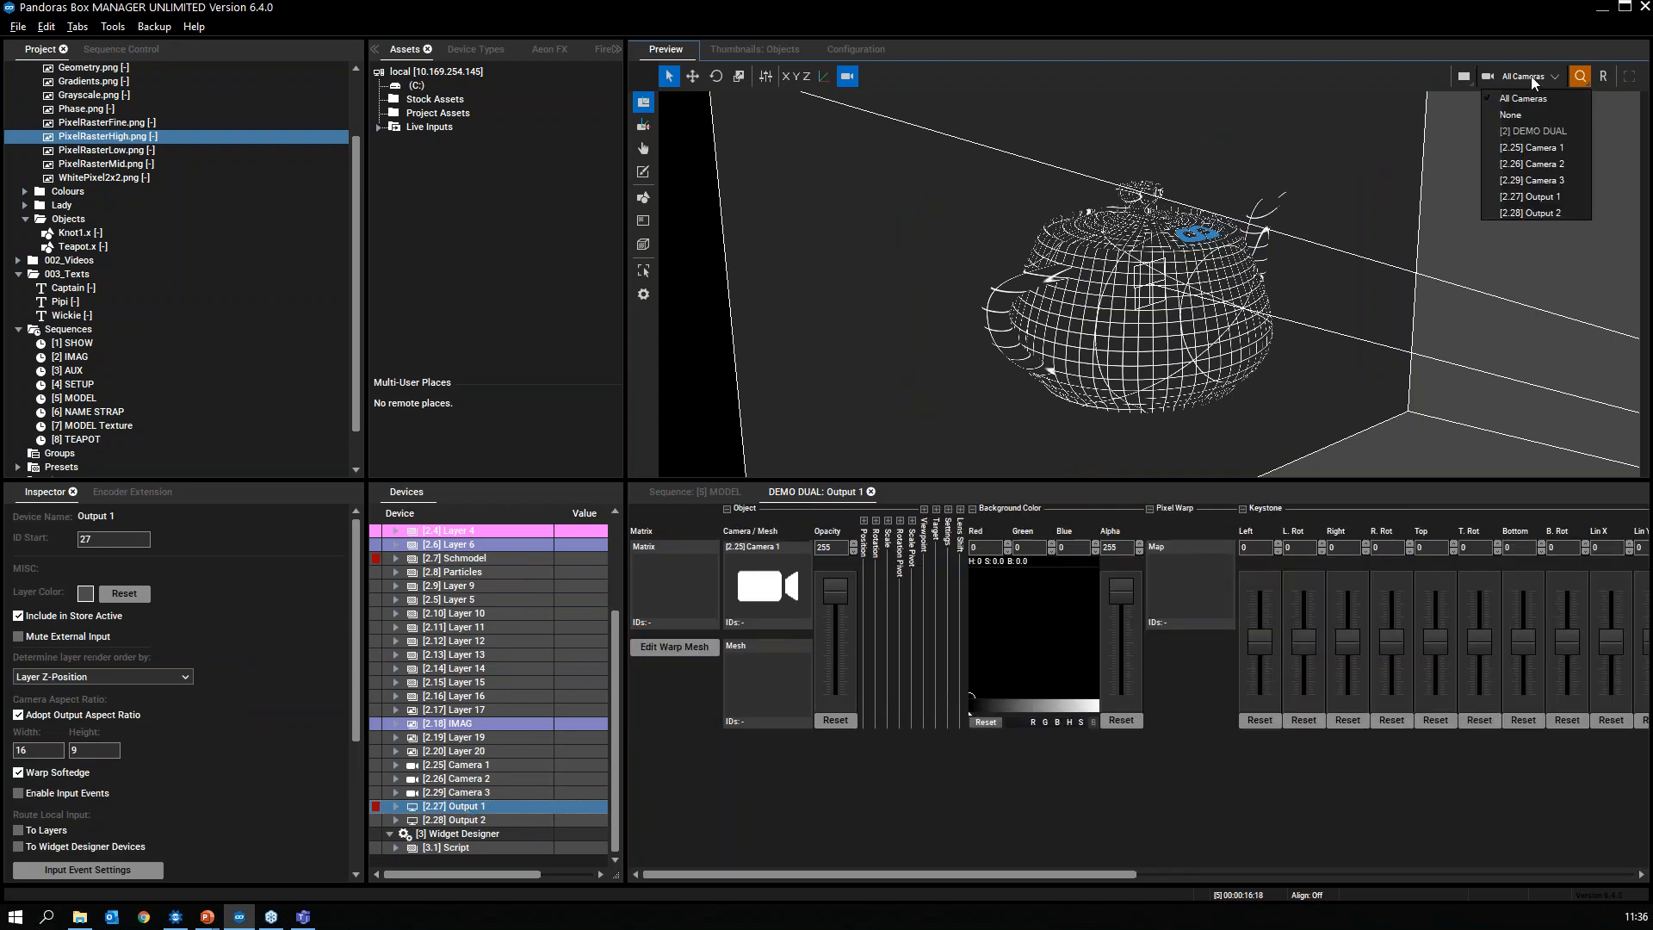
{"action": "left_click", "coordinate": [1550, 197]}
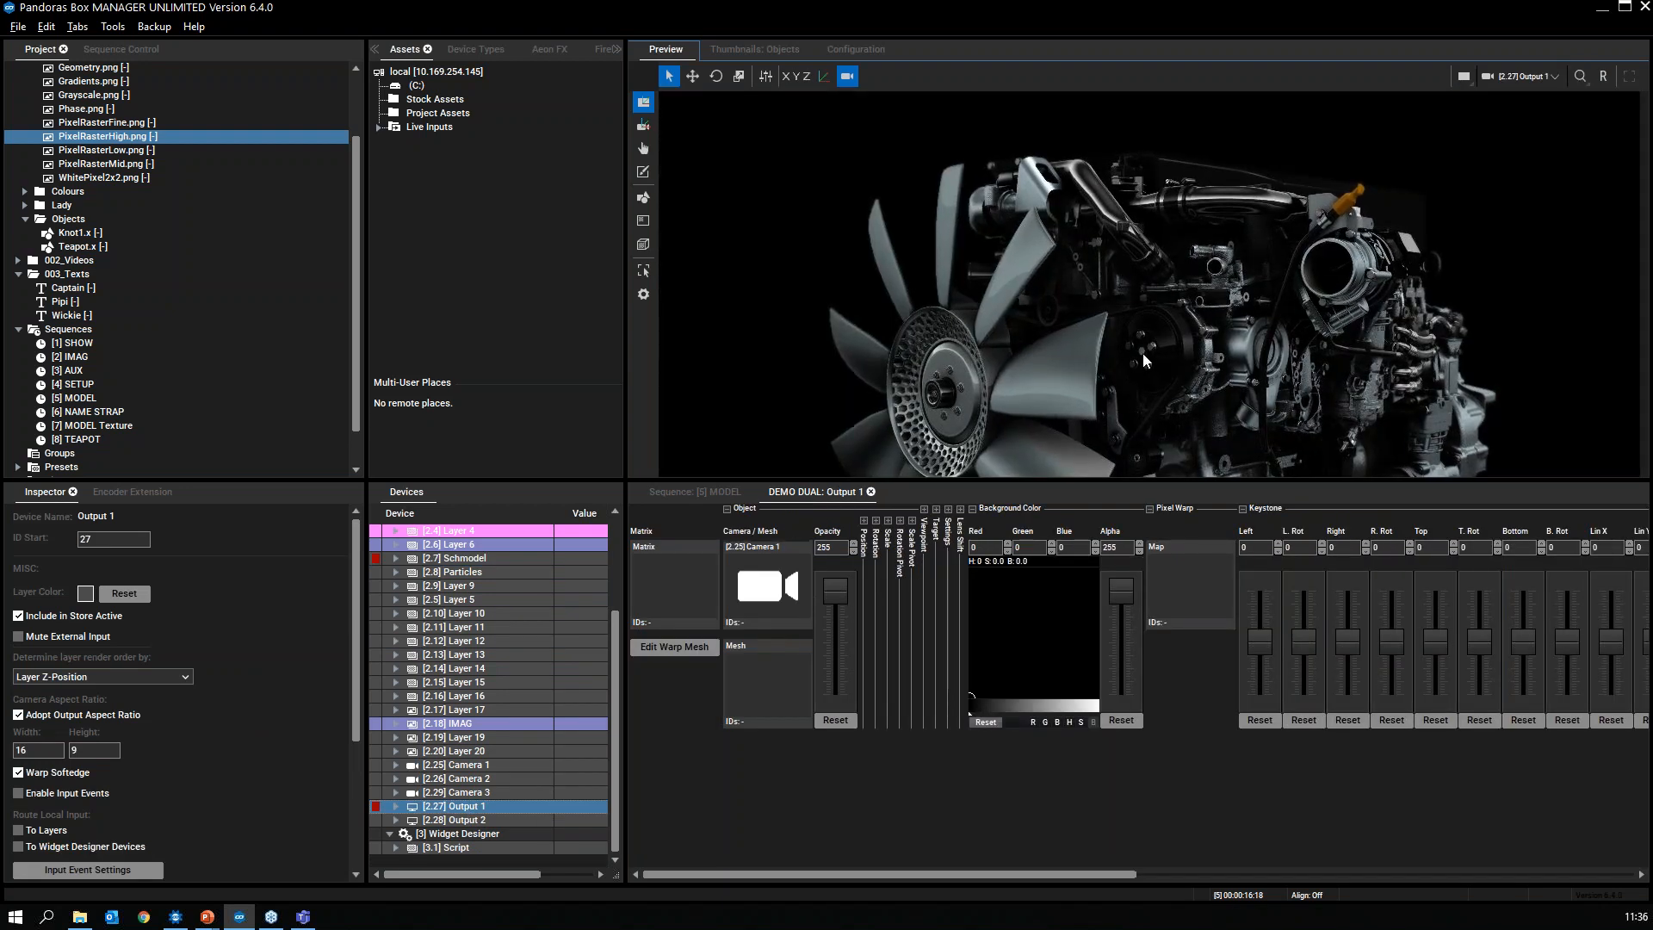
Step: Try Phase.png as the camera source of Output 1, and reset that source to its default
{"action": "left_click", "coordinate": [86, 151]}
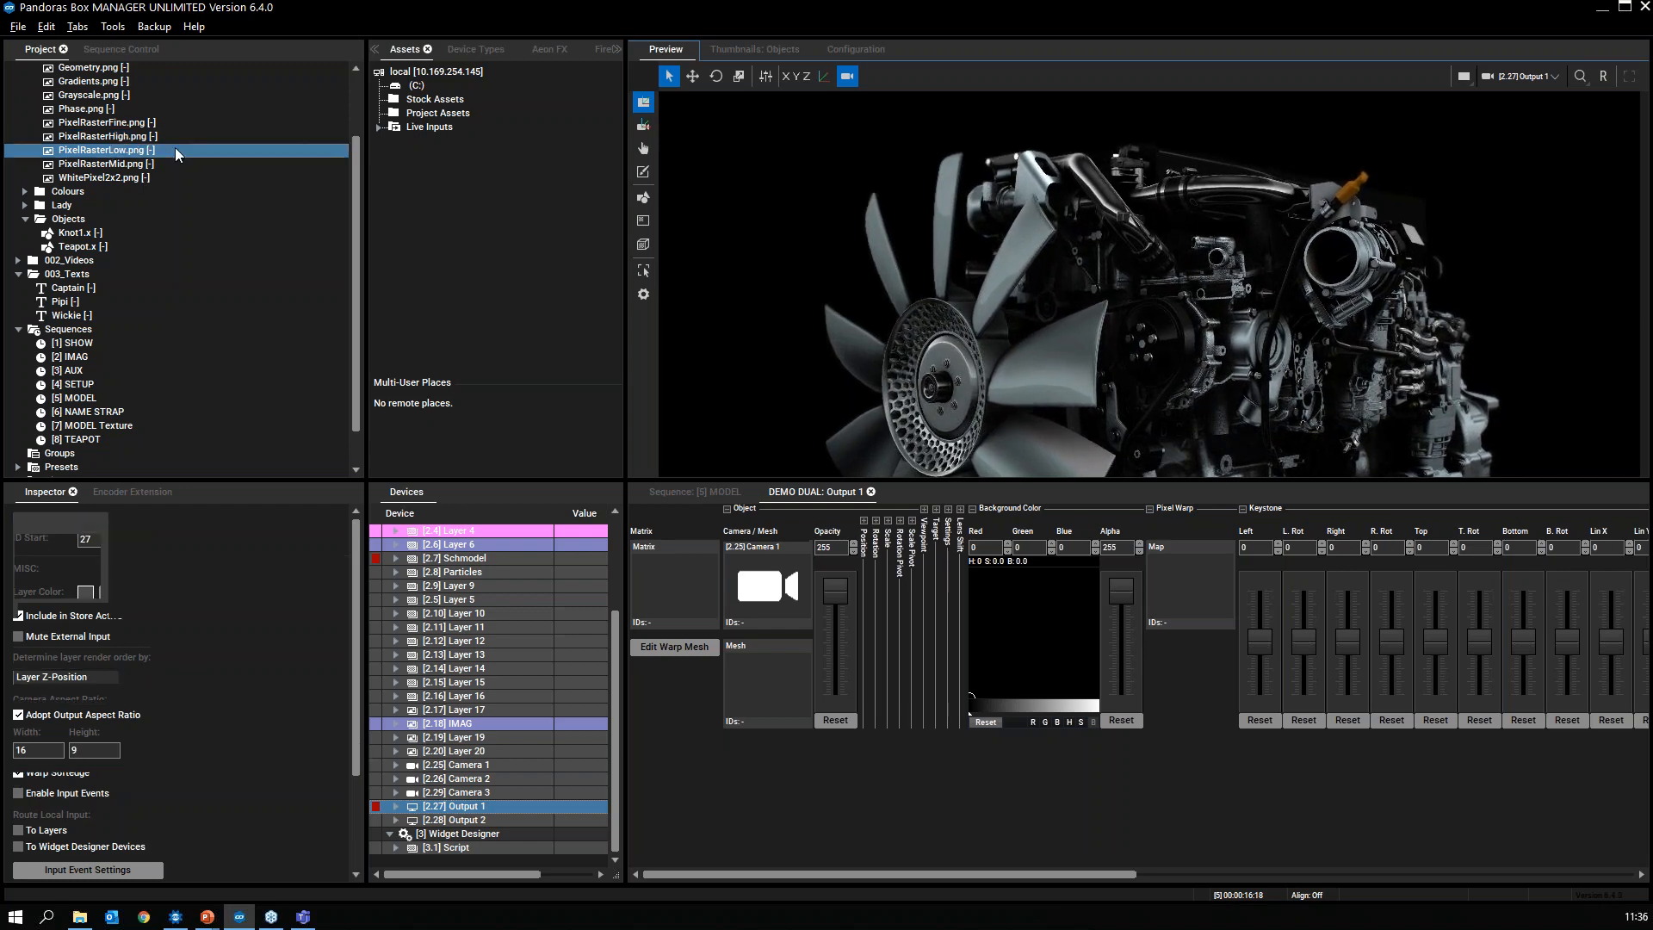
{"action": "key", "text": "Up"}
{"action": "key", "text": "Up"}
{"action": "key", "text": "Up"}
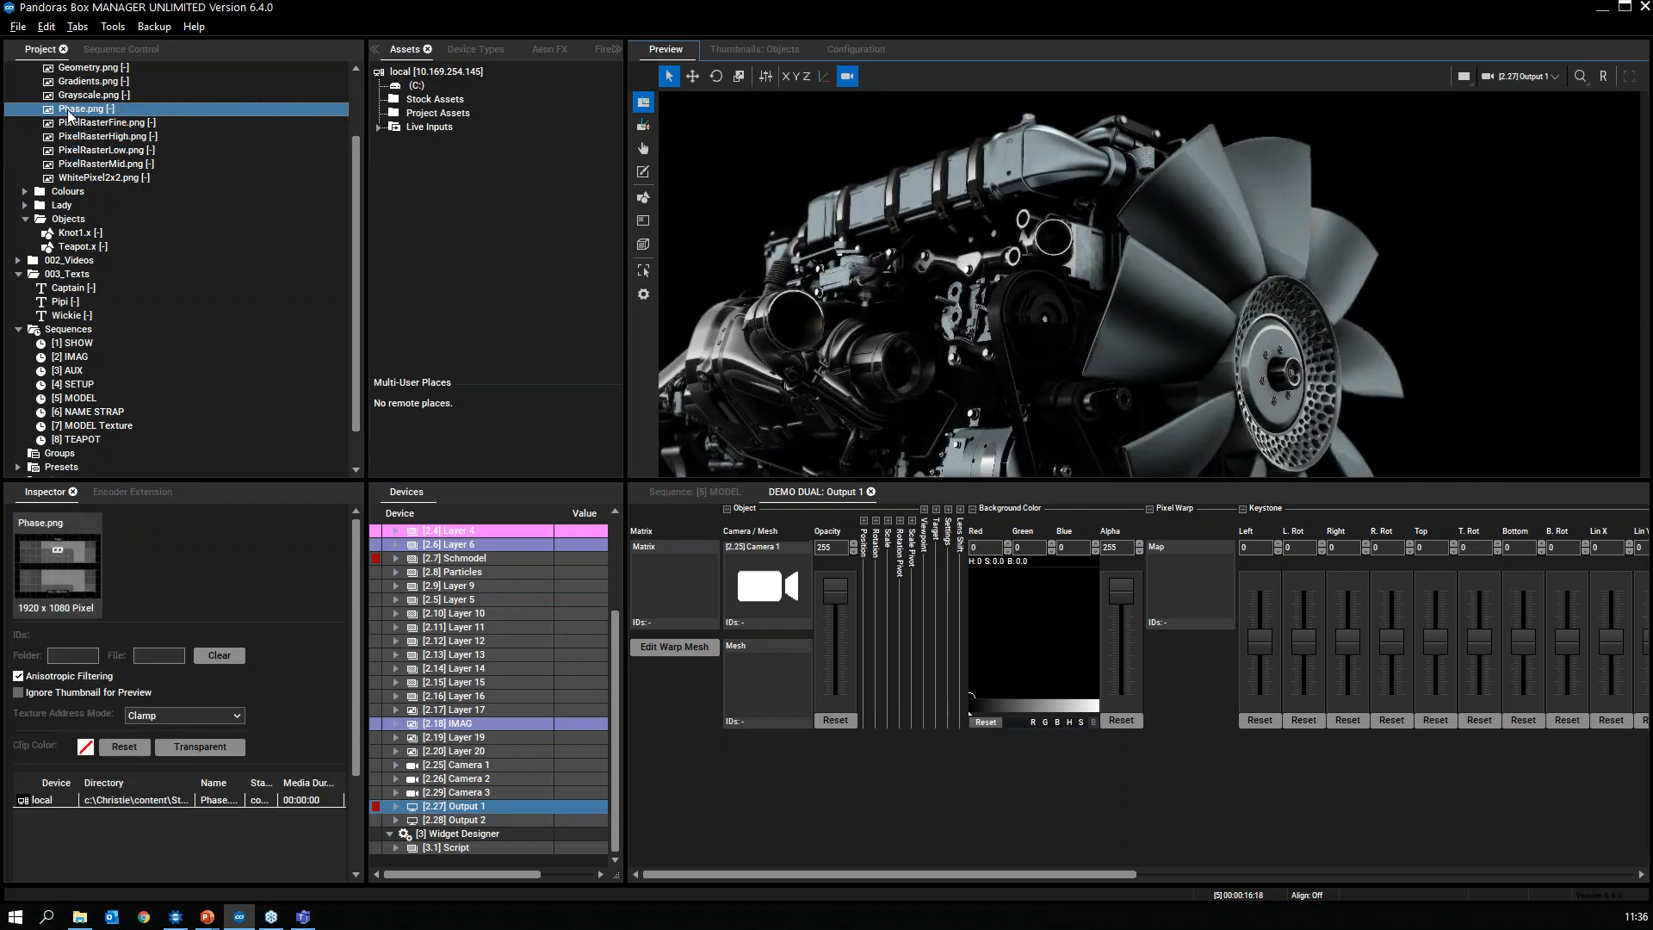
{"action": "left_click_drag", "start_coordinate": [86, 109], "coordinate": [769, 588]}
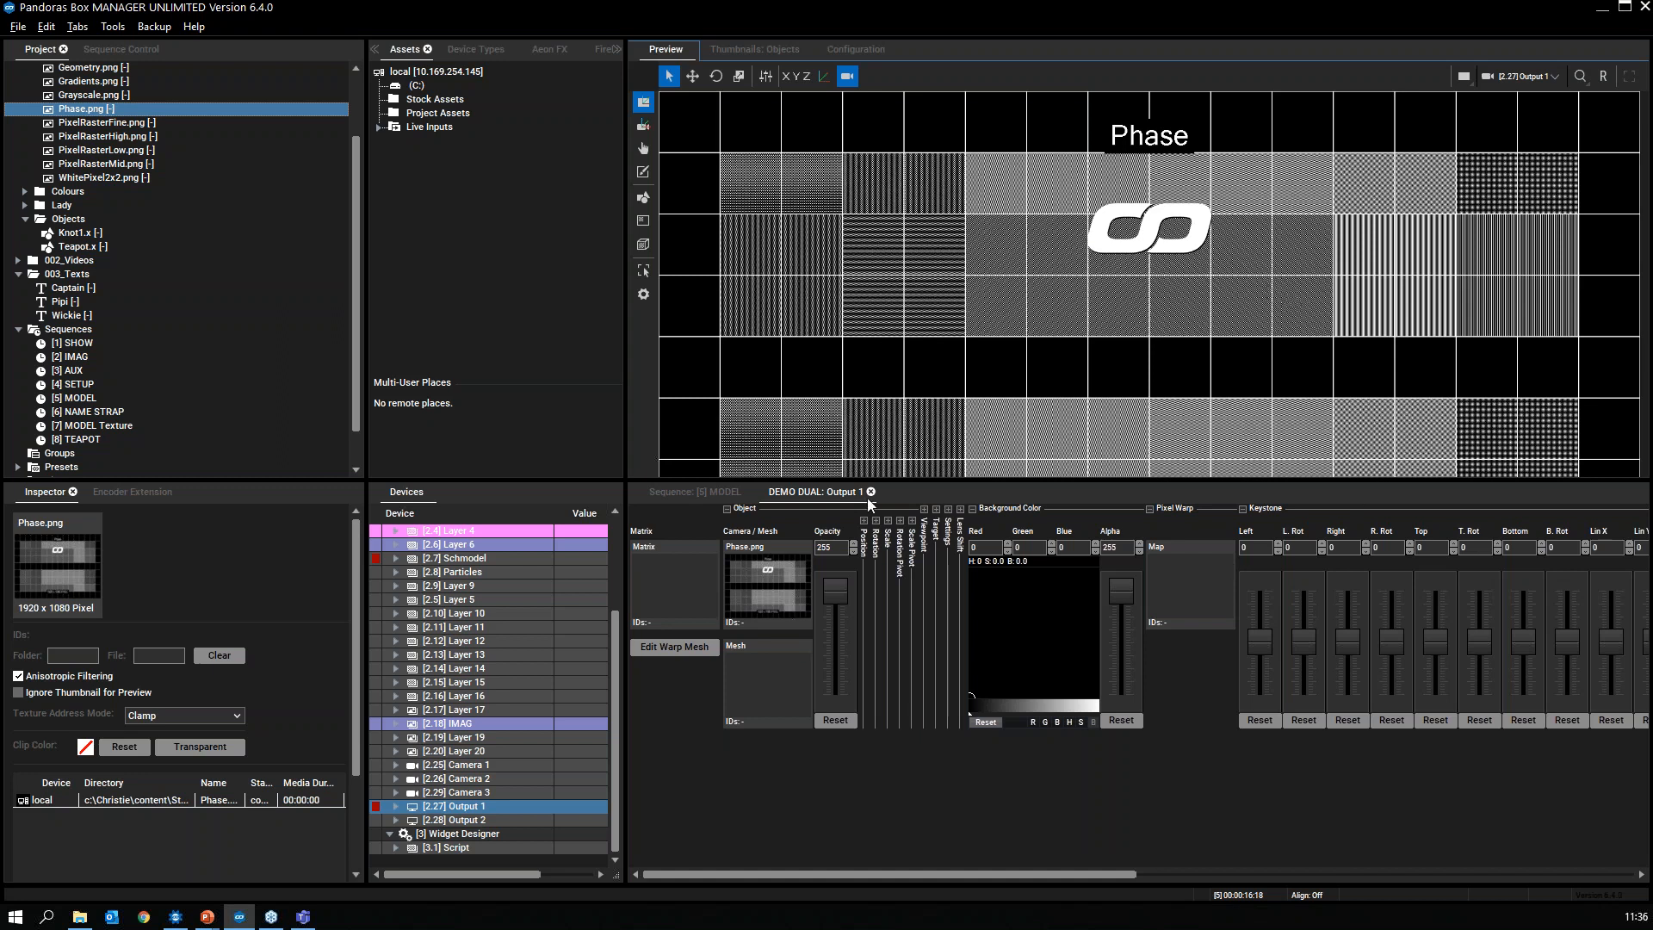
{"action": "right_click", "coordinate": [770, 604]}
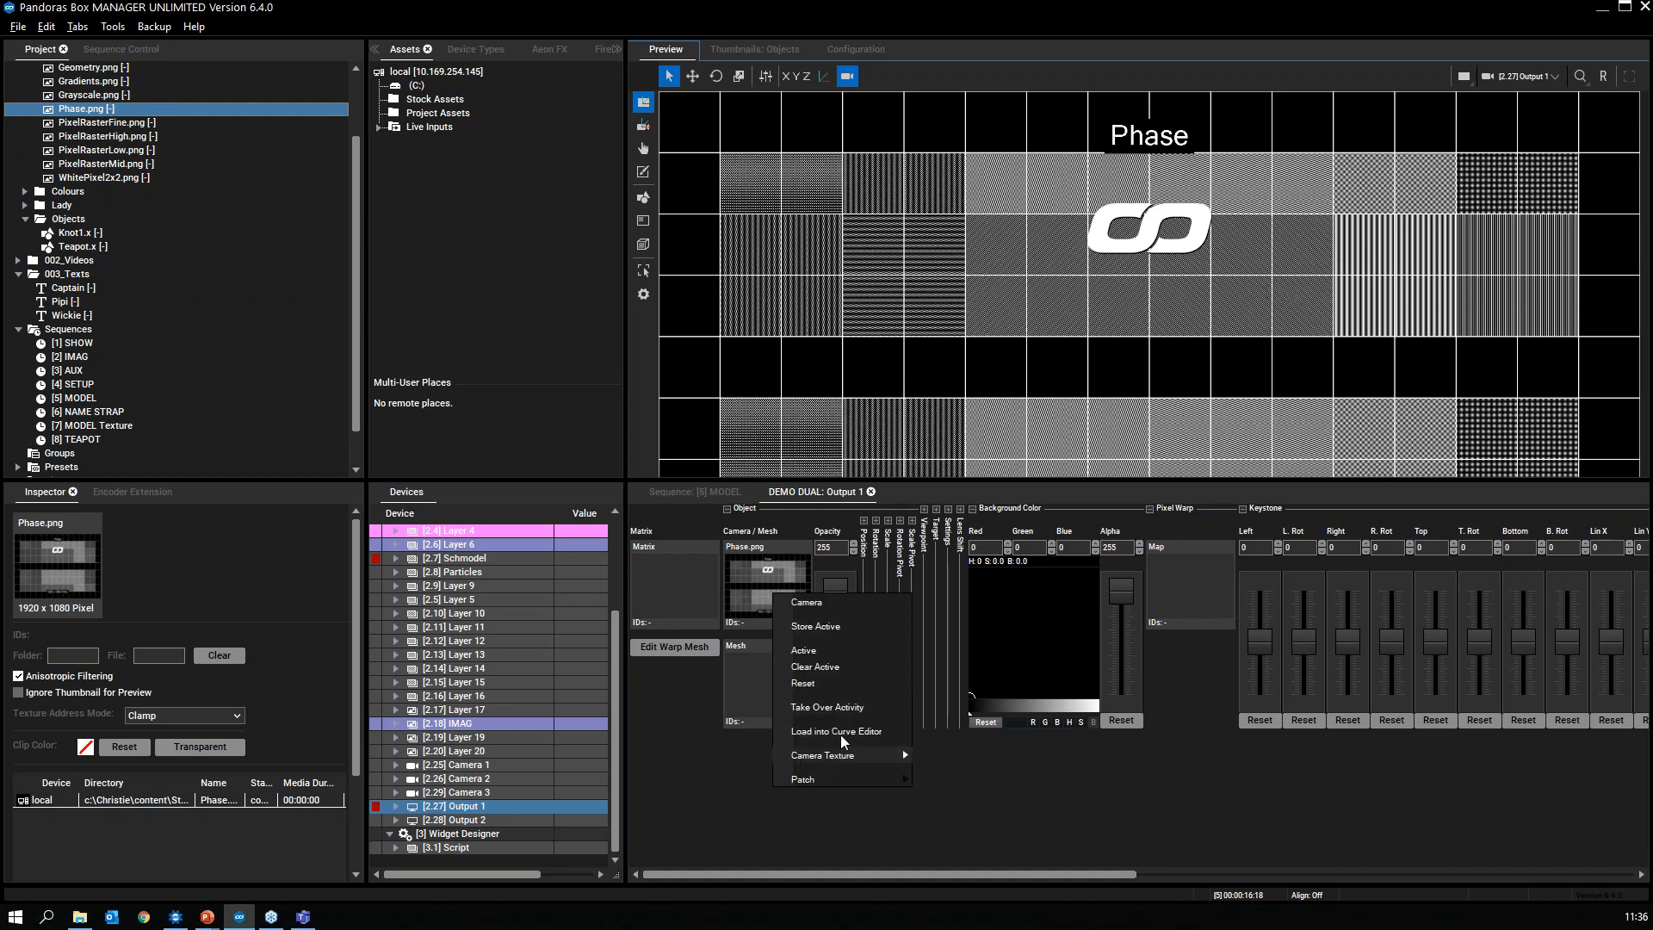
{"action": "left_click", "coordinate": [828, 683]}
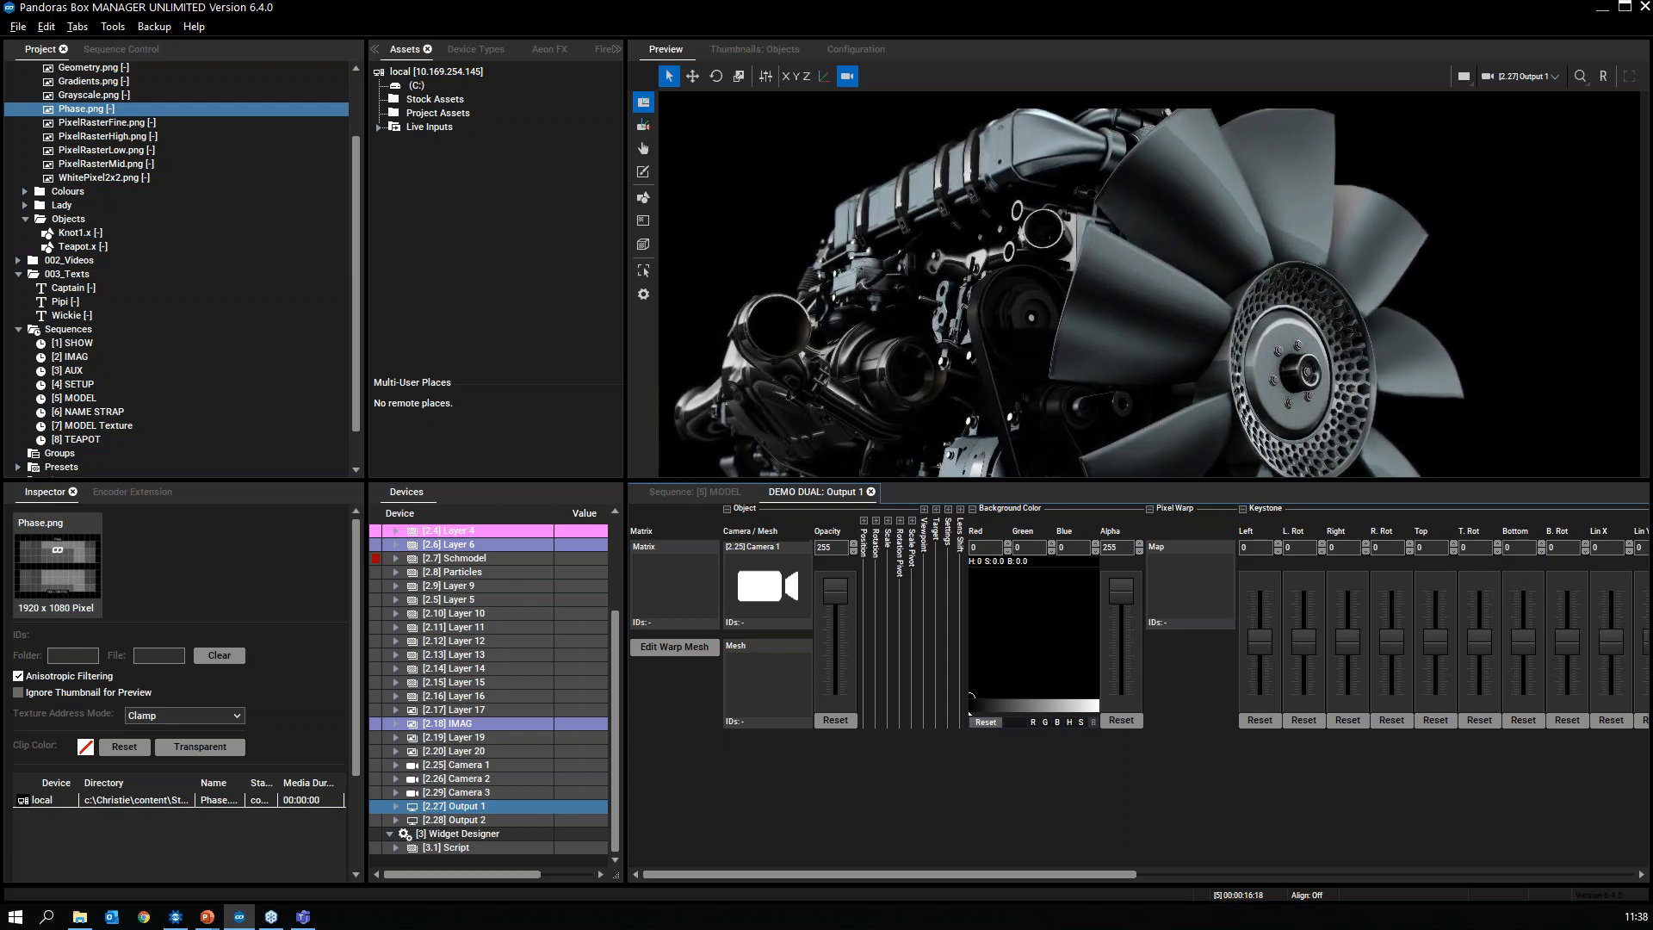
Step: Switch the preview to All Cameras and inspect the camera compositions side by side in 3D space
{"action": "left_click", "coordinate": [1554, 77]}
{"action": "left_click", "coordinate": [1524, 98]}
{"action": "right_click", "coordinate": [1351, 381]}
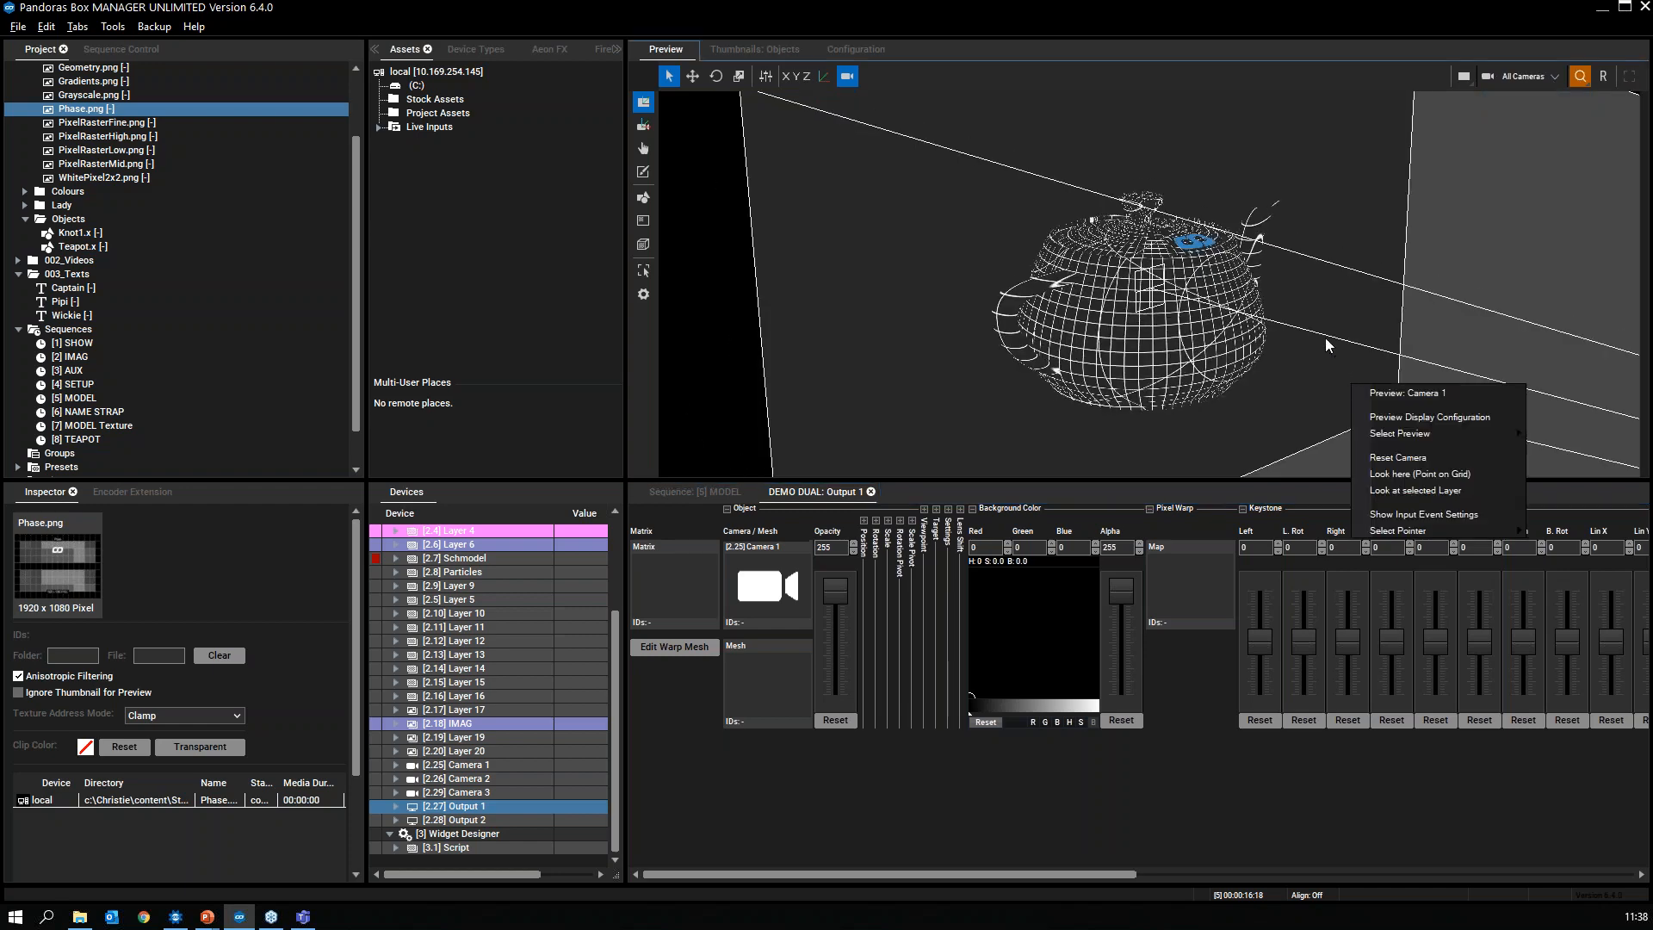
{"action": "left_click", "coordinate": [1315, 291]}
{"action": "left_click_drag", "start_coordinate": [1315, 291], "coordinate": [1098, 297]}
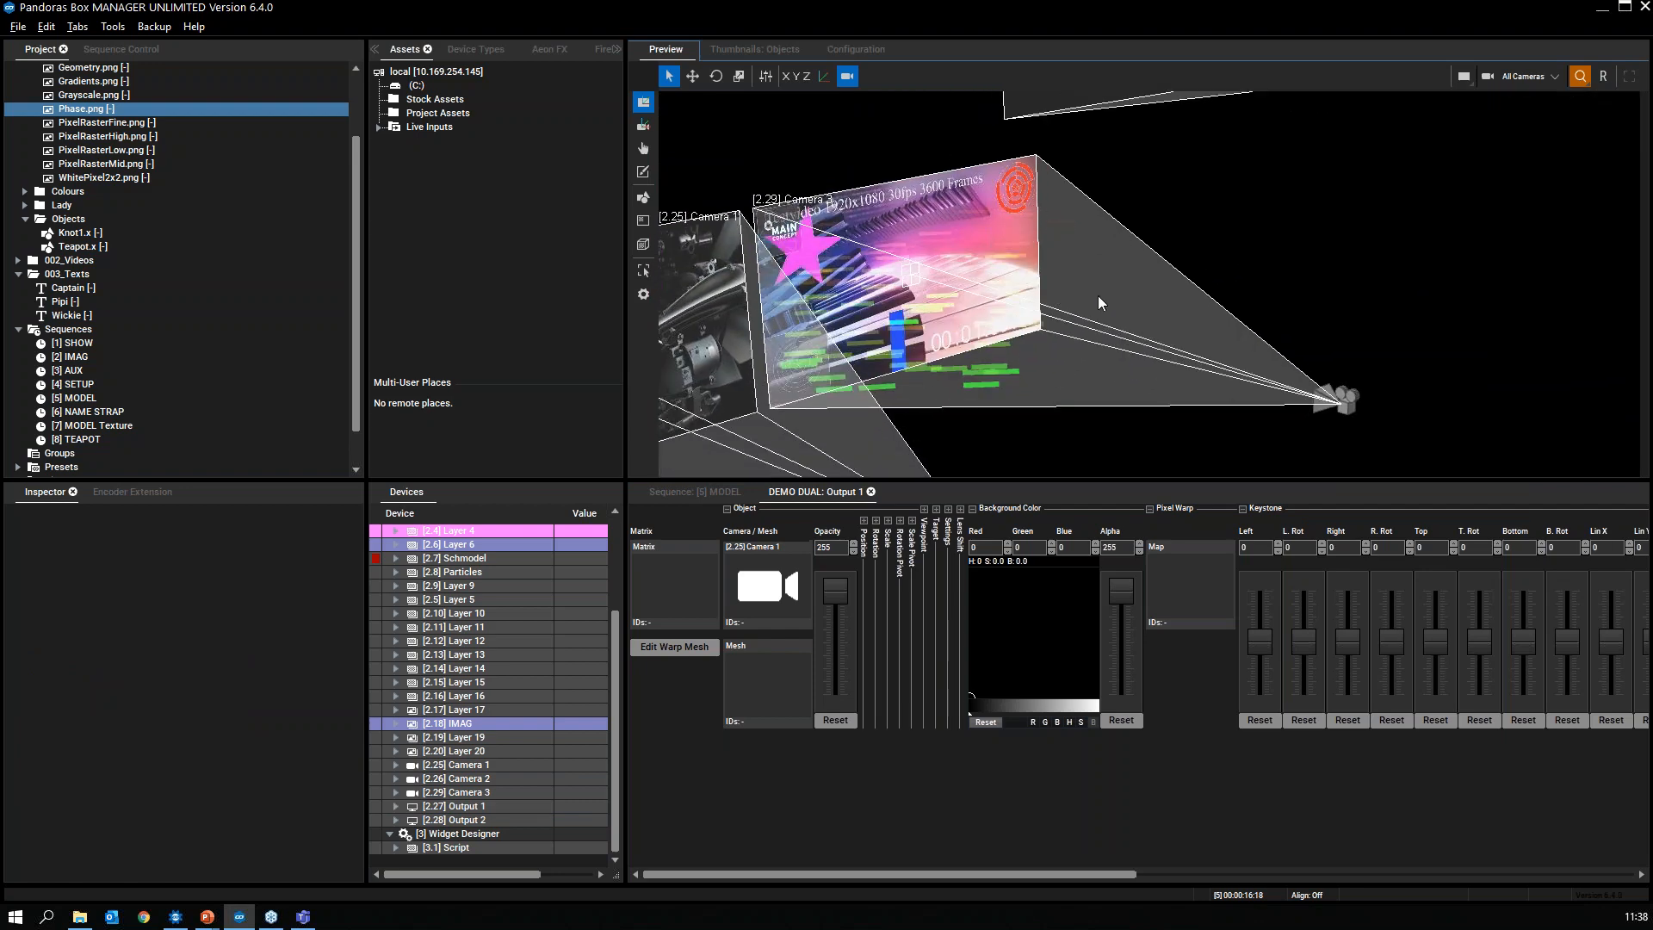
Step: Preview the Camera 3 composition, inspect its frame from further back, and reset the preview view
{"action": "left_click", "coordinate": [1555, 76]}
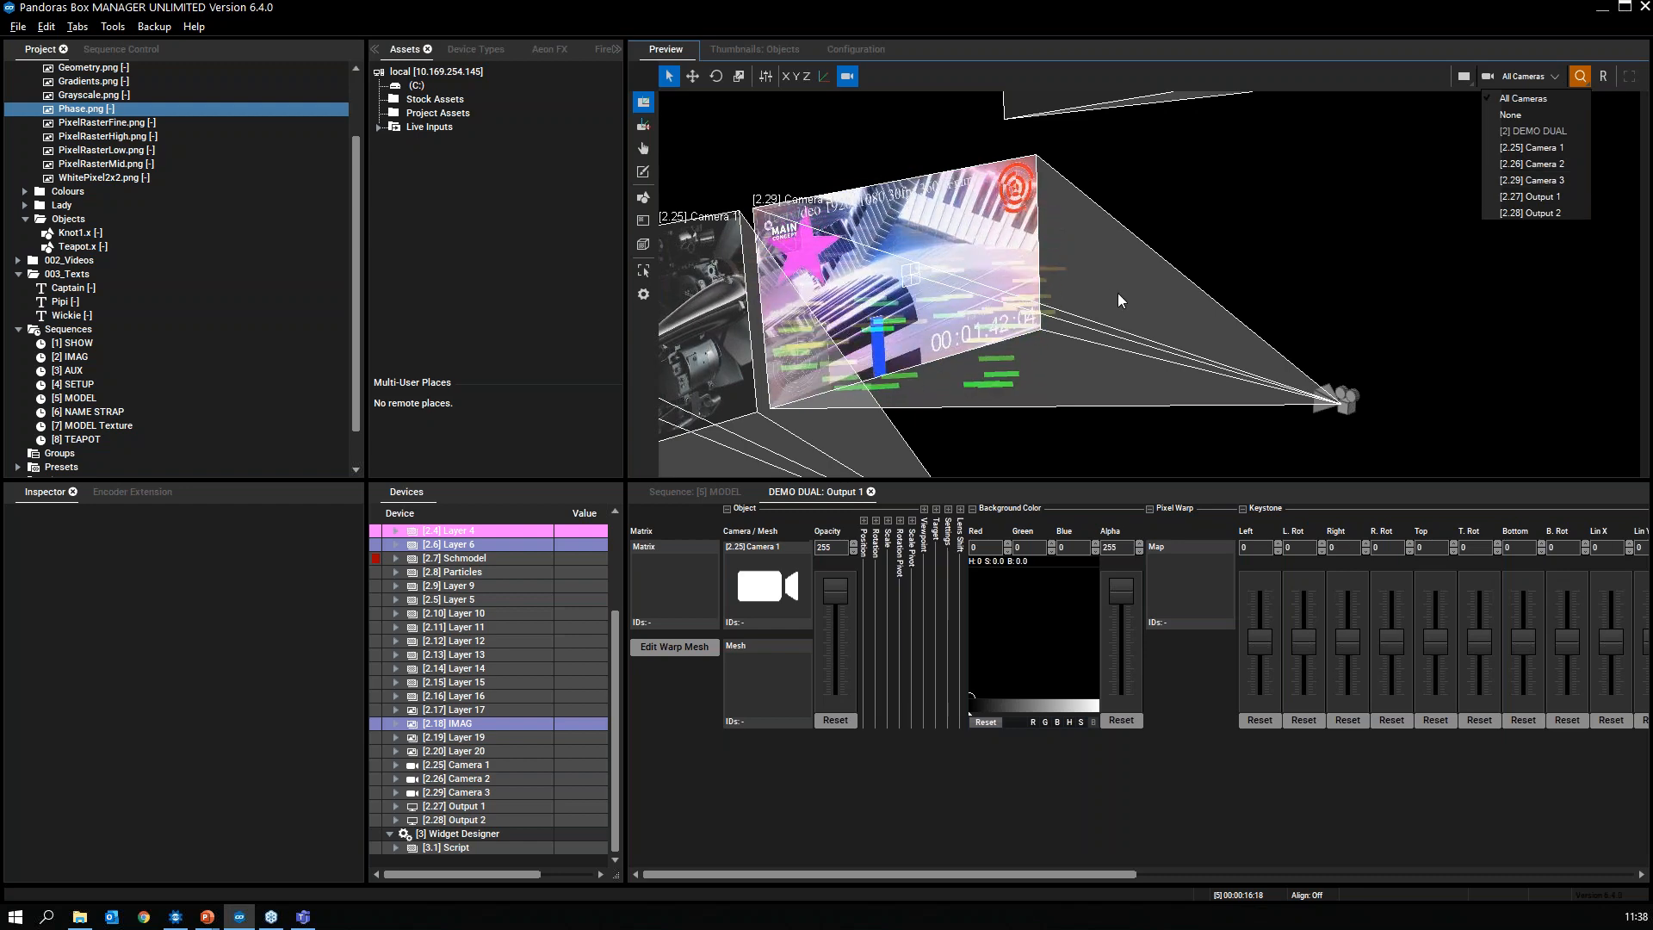
{"action": "left_click", "coordinate": [1554, 184]}
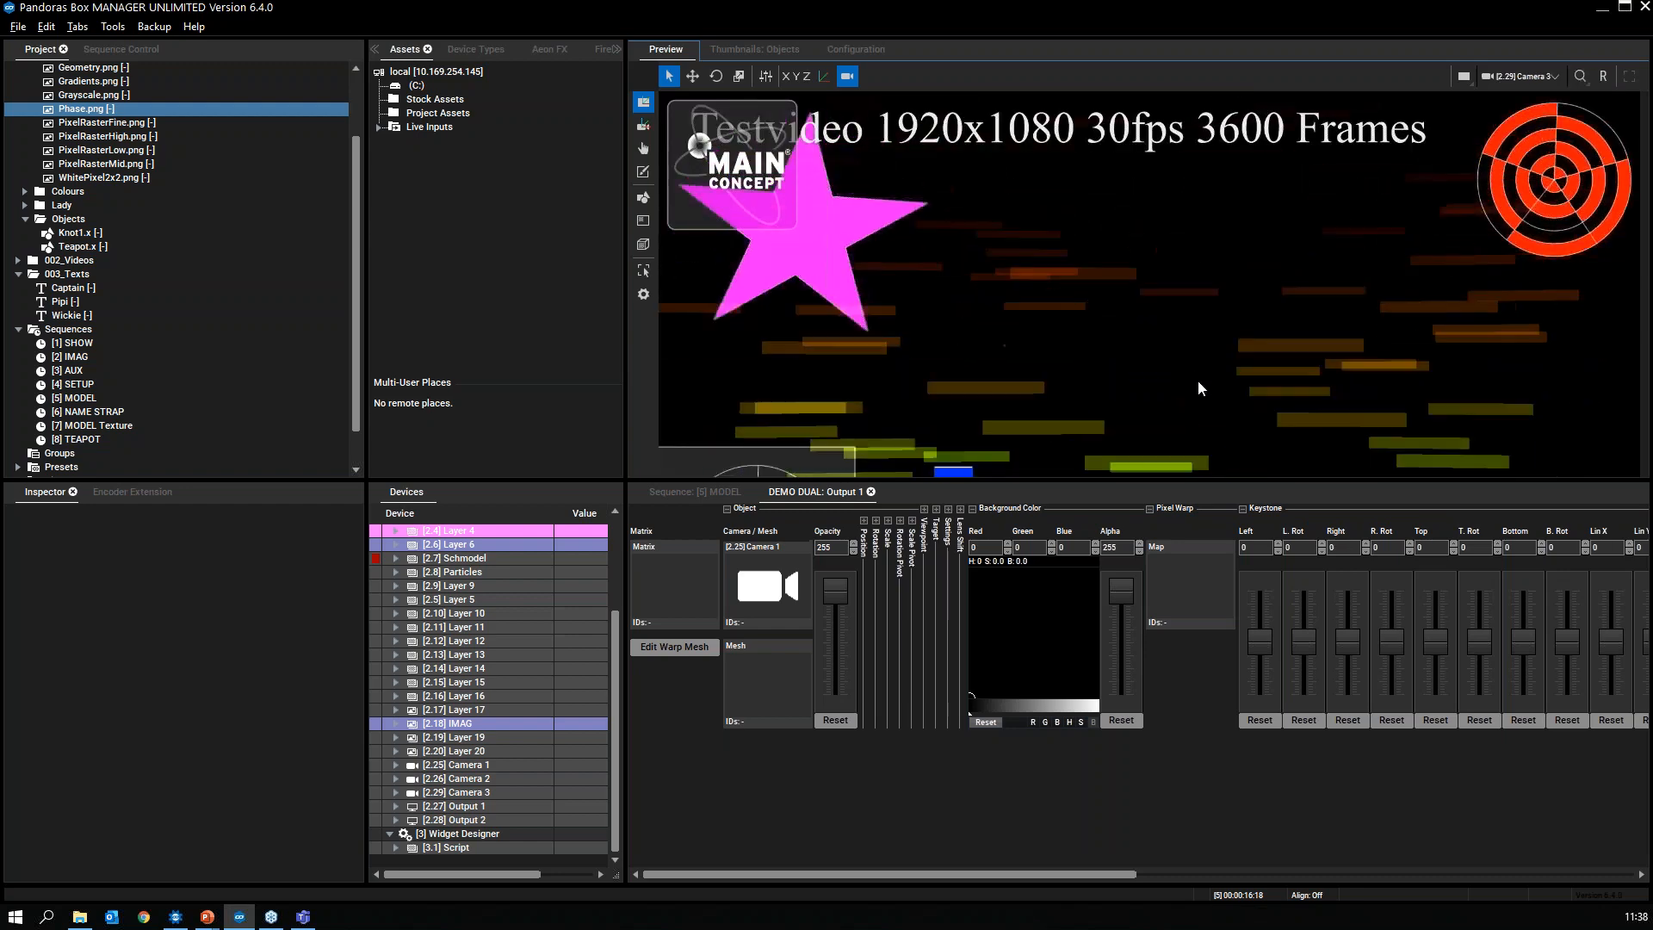
{"action": "scroll", "coordinate": [1197, 388], "scroll_direction": "down", "scroll_amount": 2}
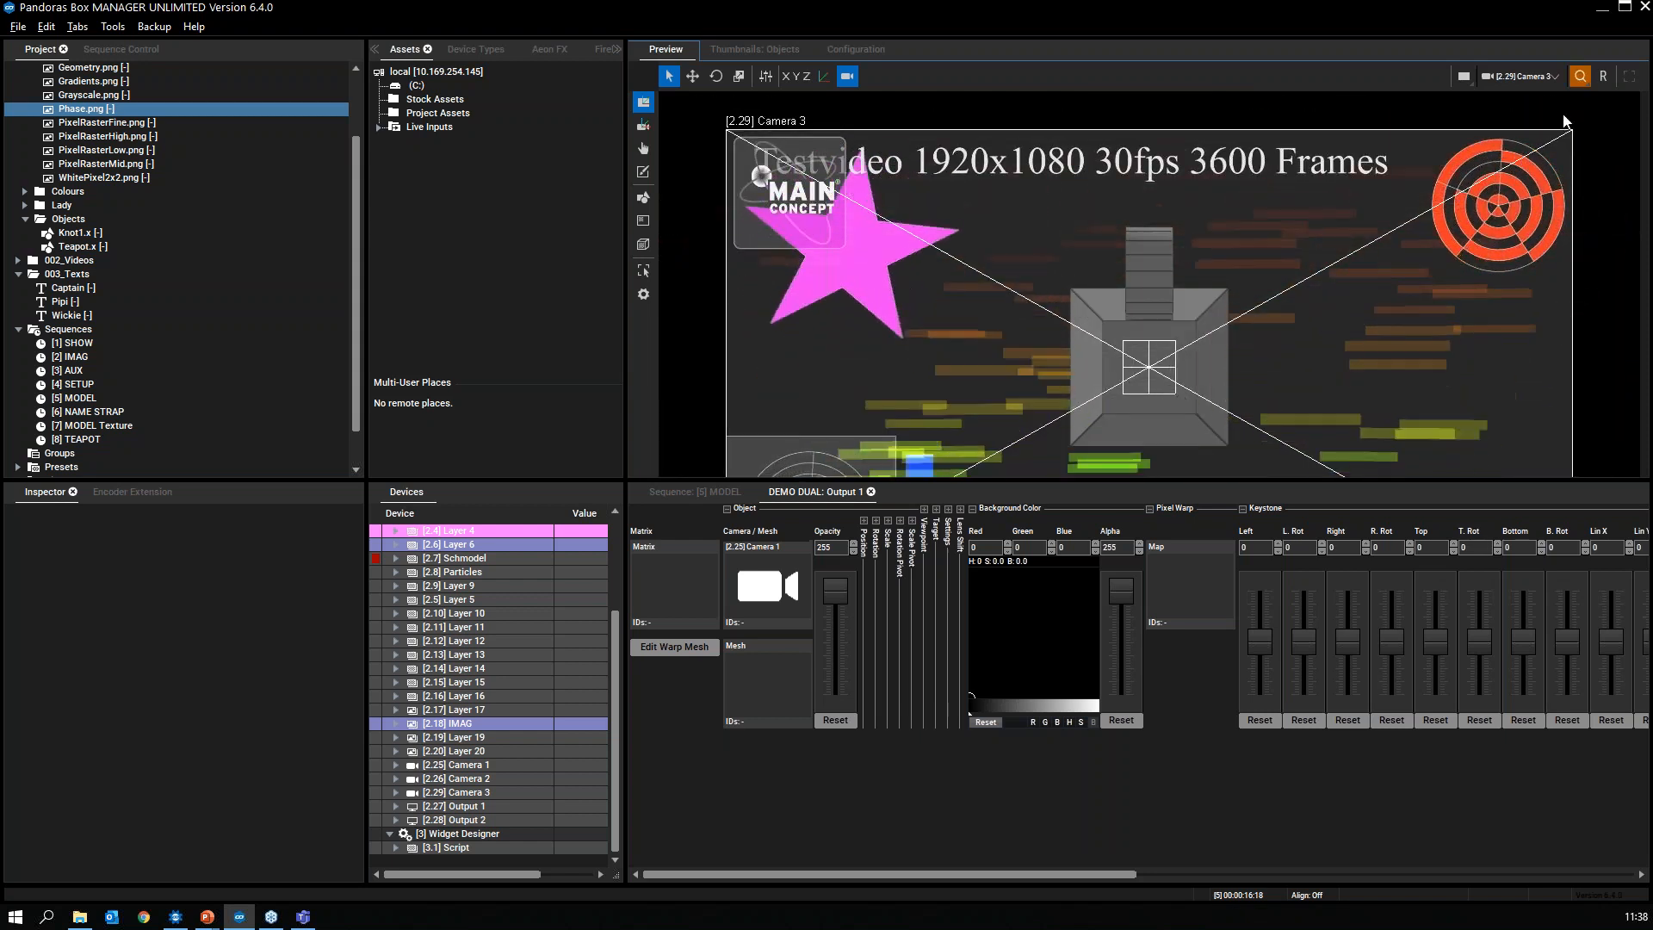
{"action": "left_click", "coordinate": [1603, 76]}
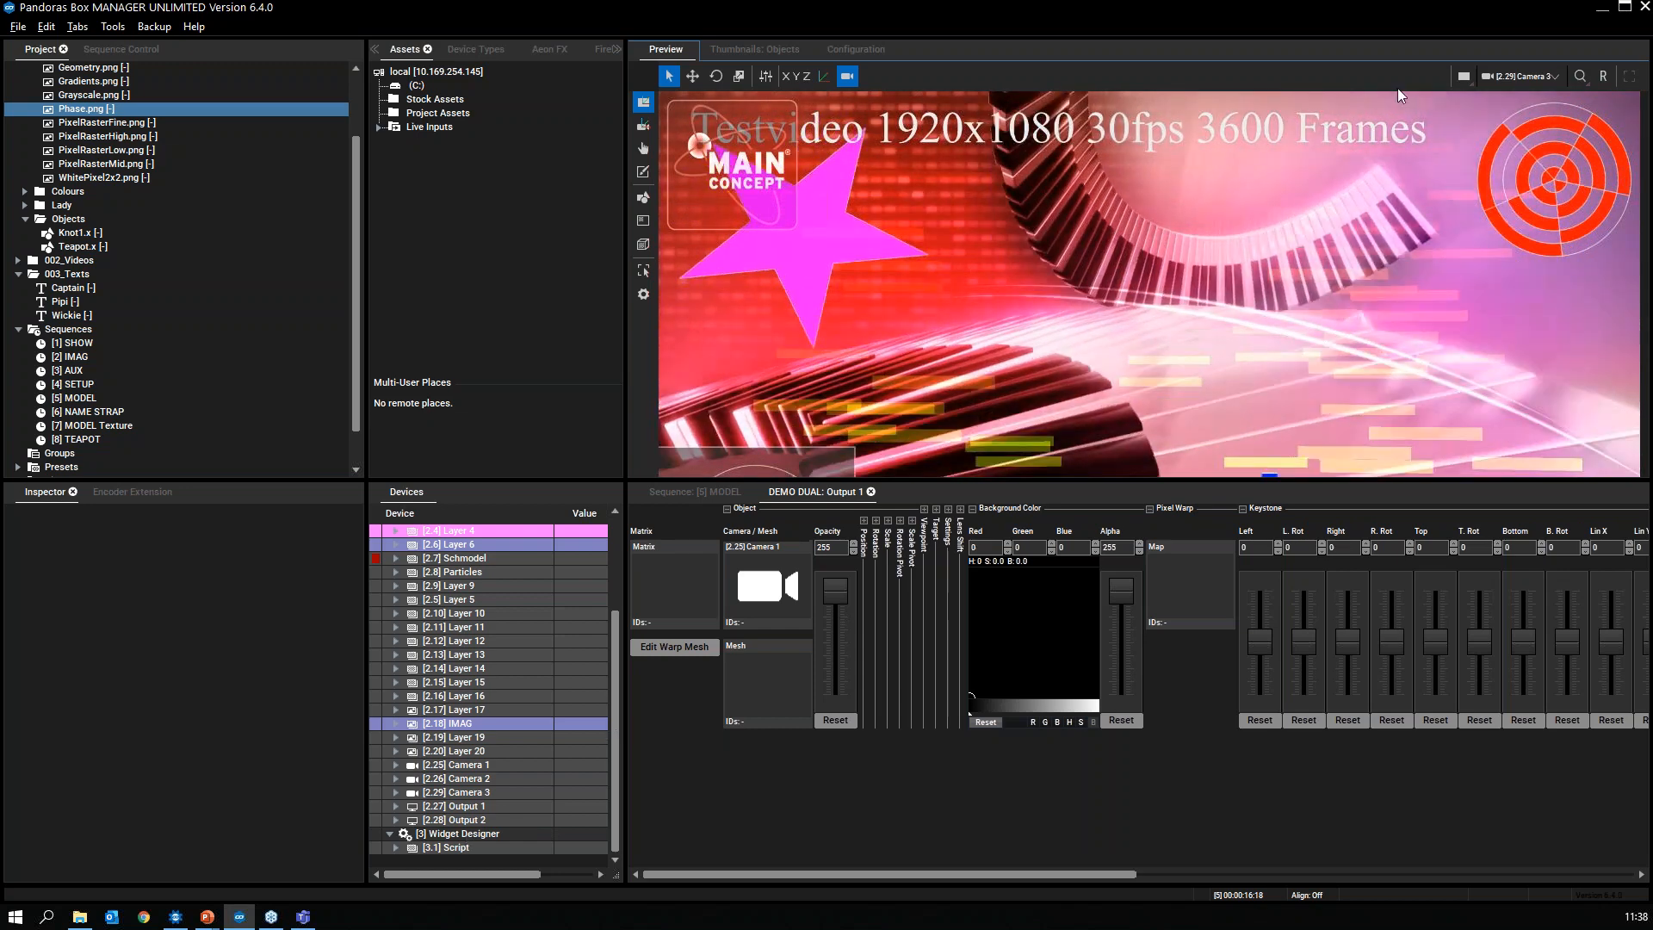
Step: Preview the image of Output 2, followed by the image of Output 1
{"action": "left_click", "coordinate": [1553, 78]}
{"action": "left_click", "coordinate": [1556, 215]}
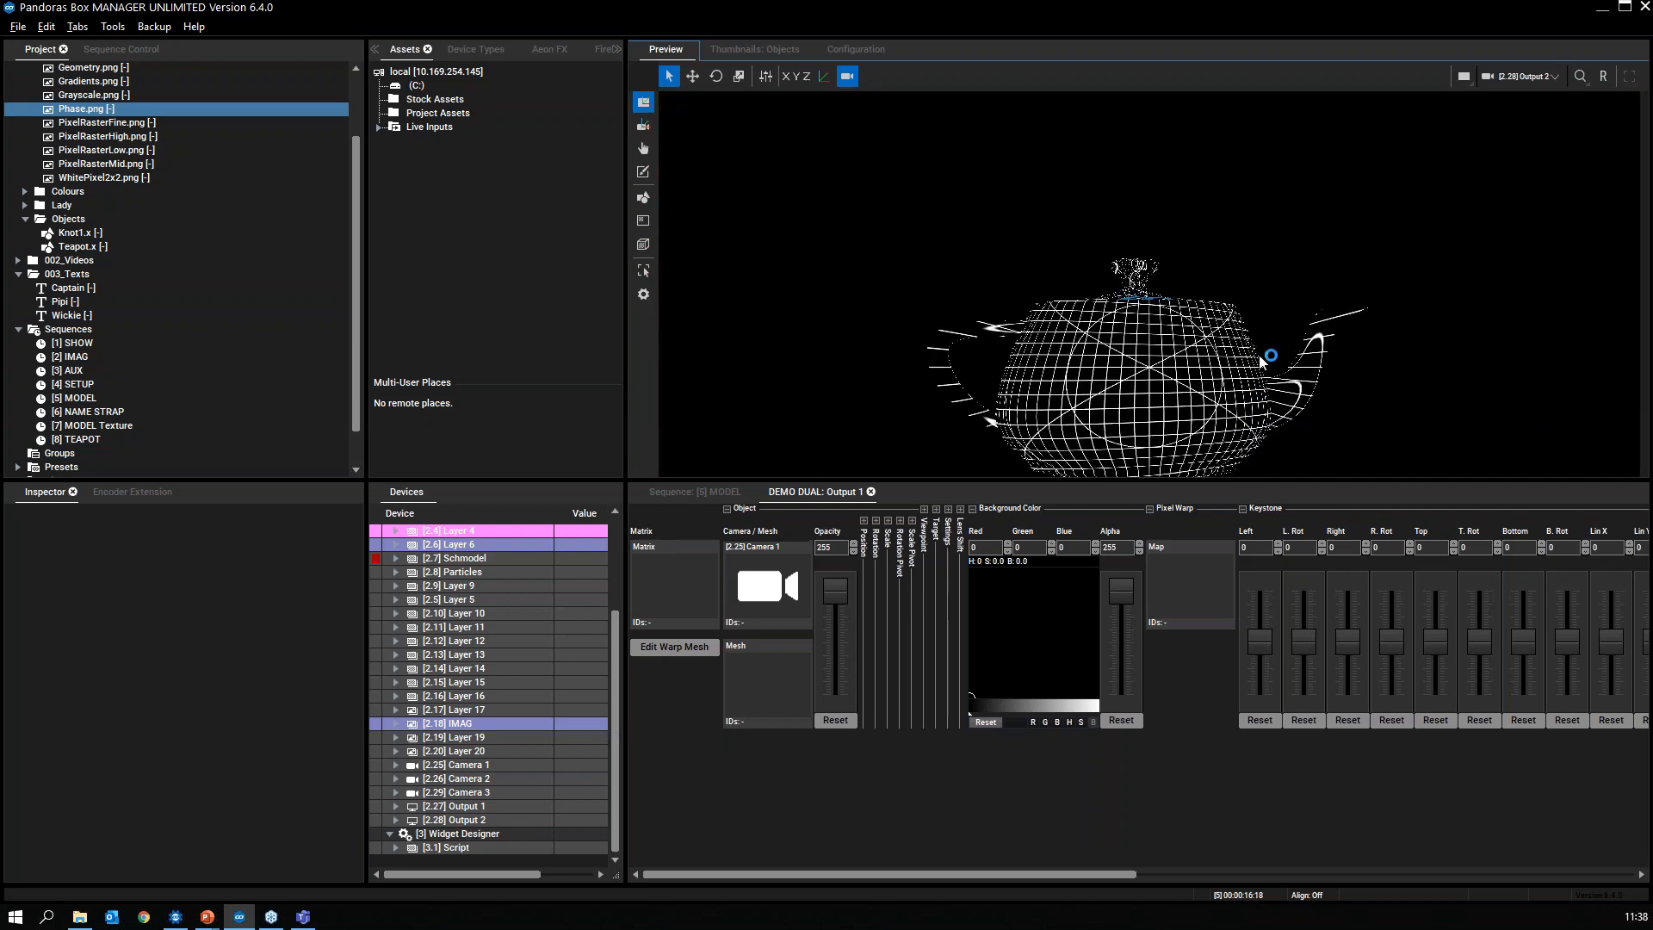
{"action": "left_click", "coordinate": [1530, 81]}
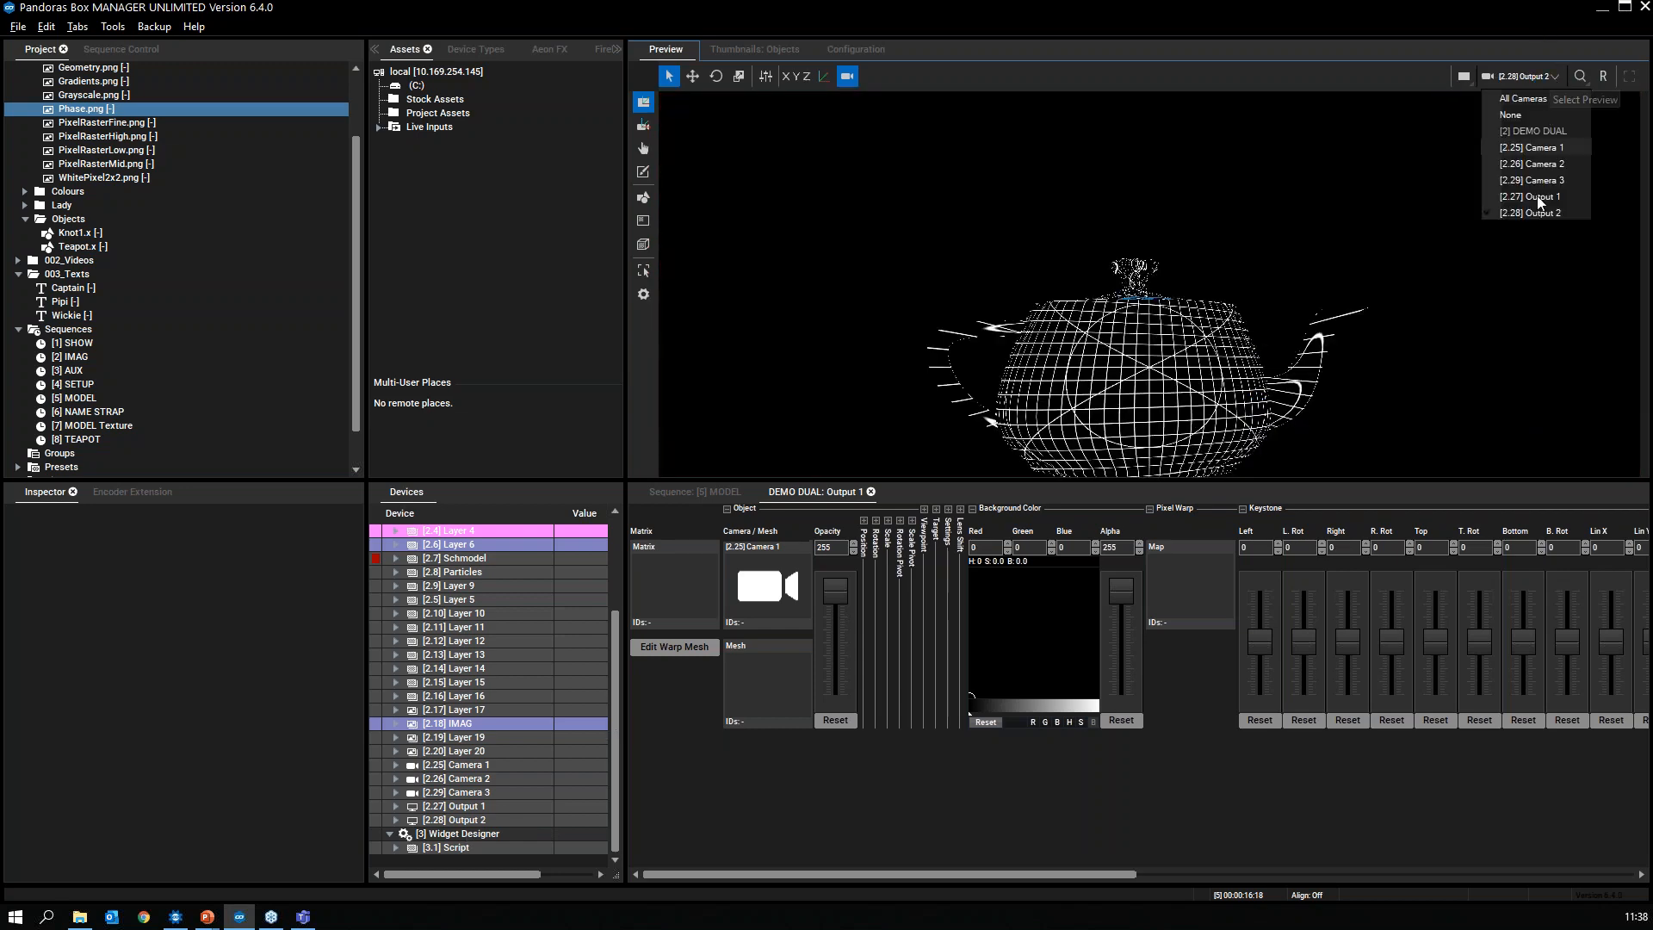
{"action": "left_click", "coordinate": [1541, 198]}
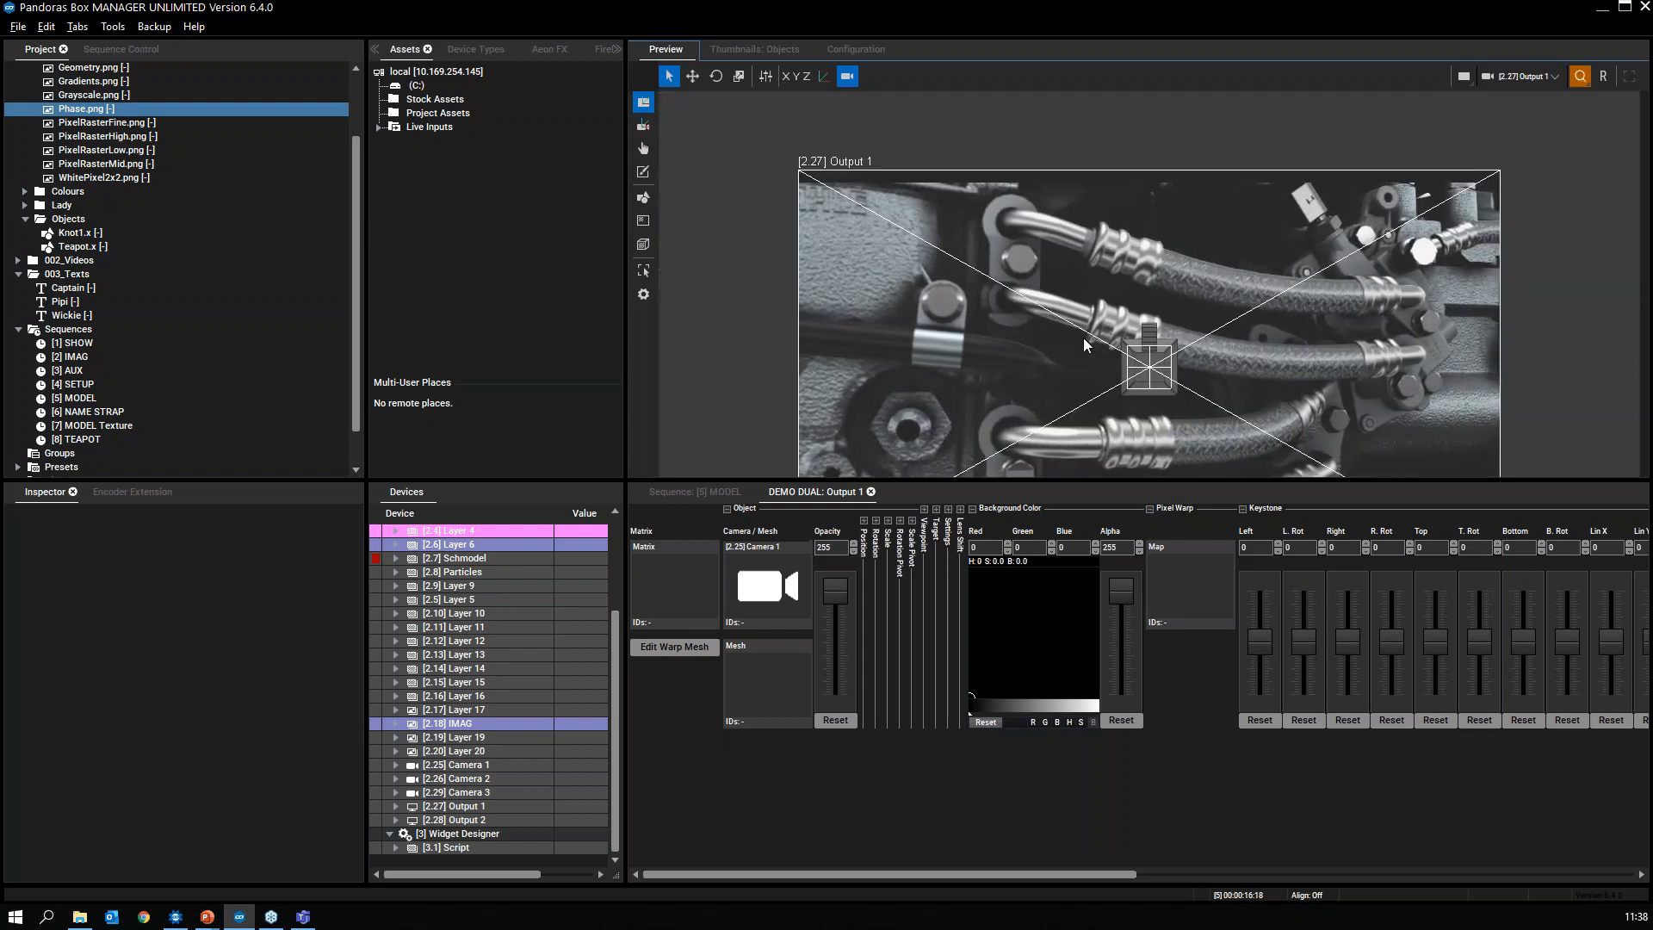
Step: Open the parameters of Output 1 and set its camera texture to Camera 3
{"action": "left_click", "coordinate": [470, 767]}
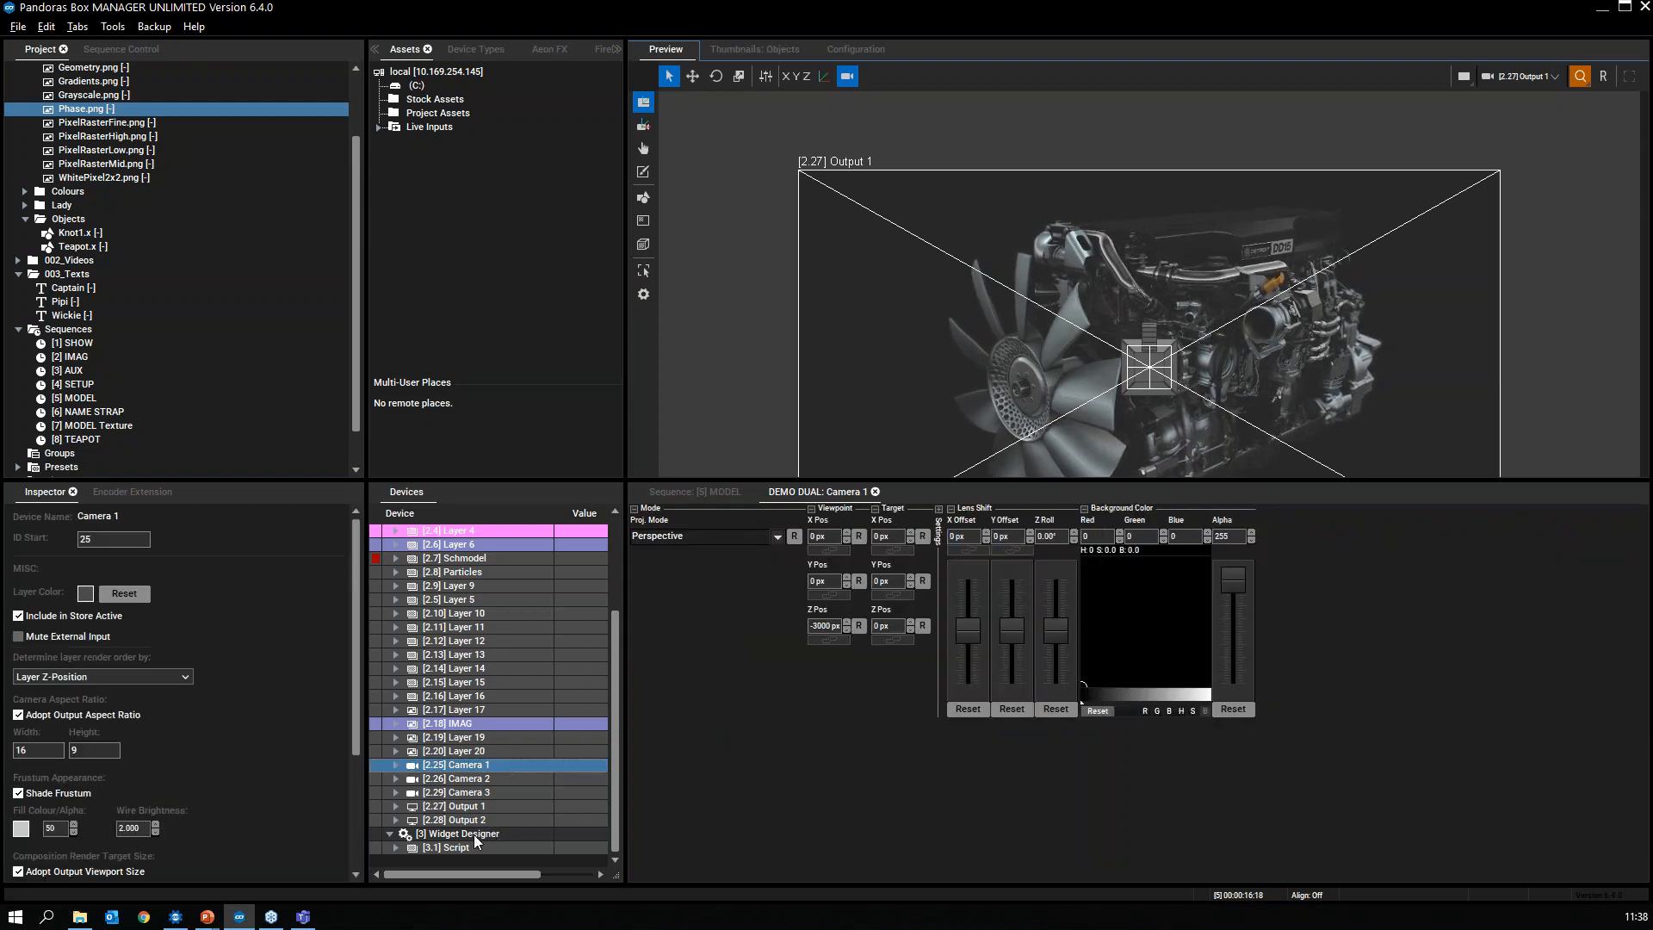
{"action": "left_click", "coordinate": [527, 809]}
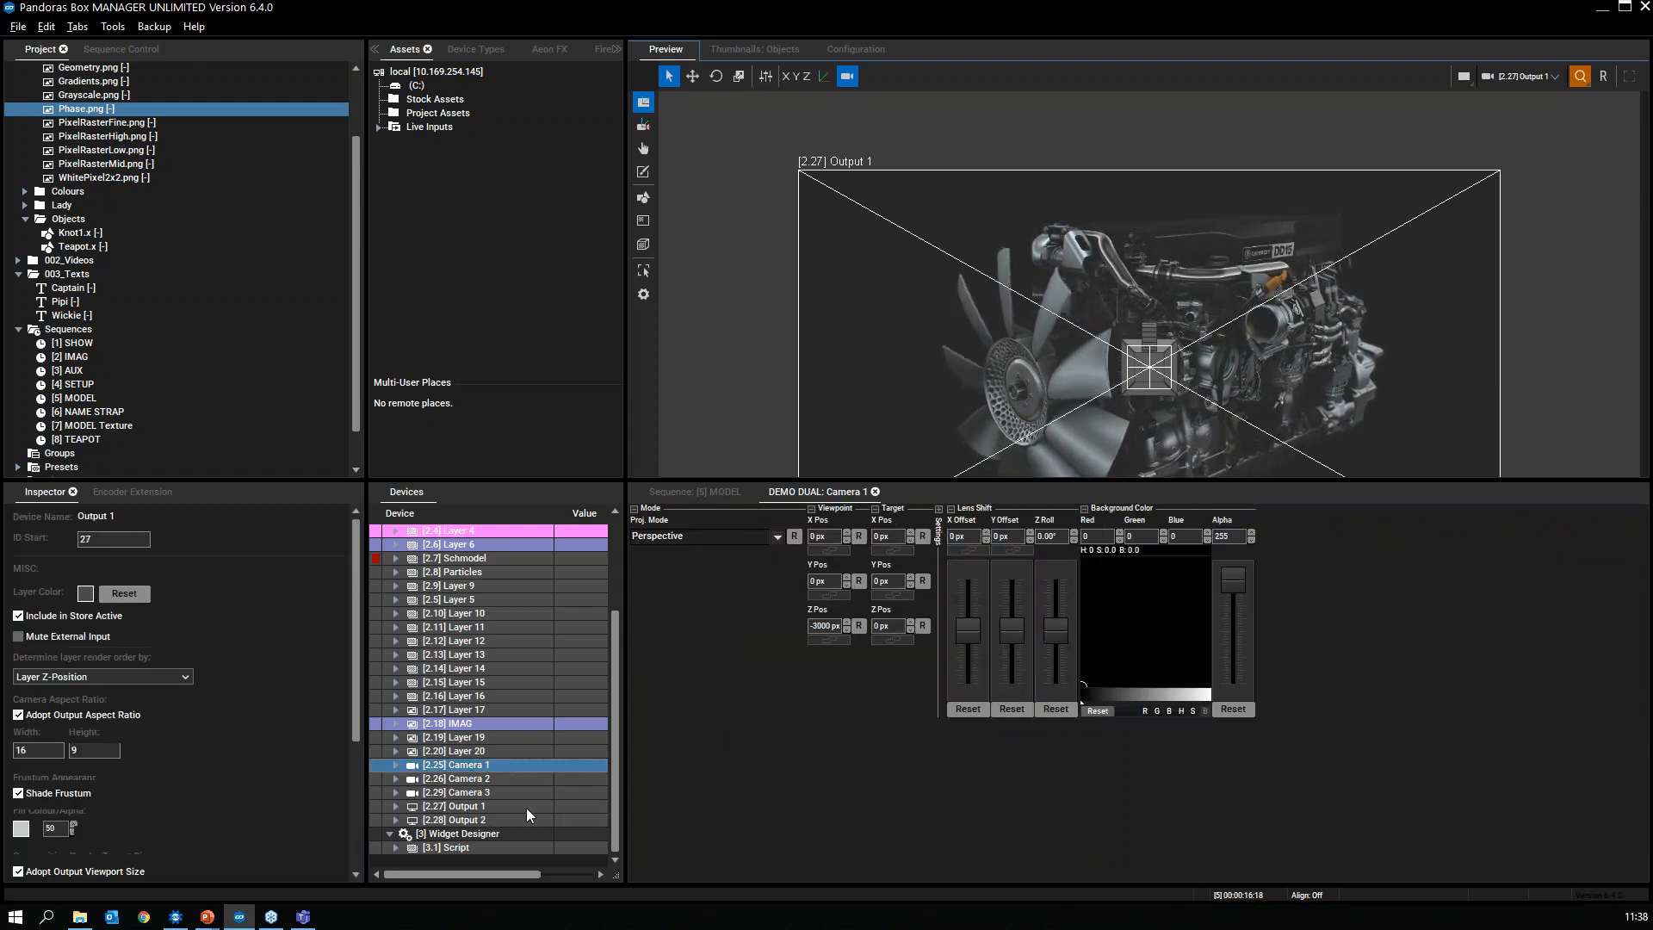
{"action": "right_click", "coordinate": [766, 571]}
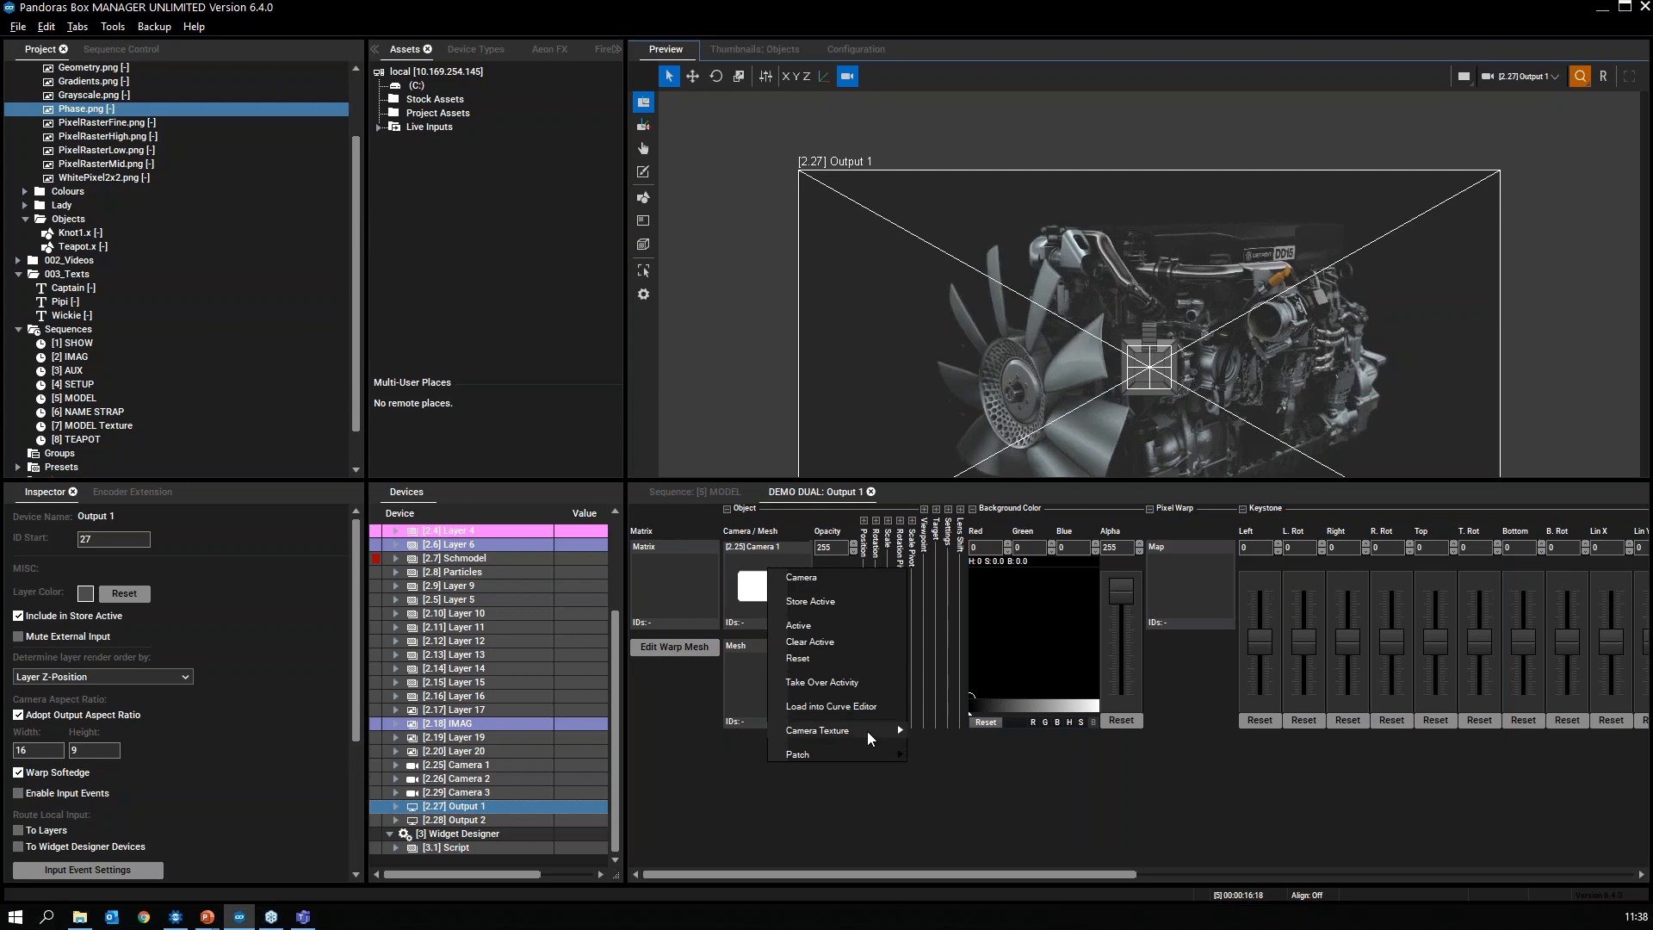
{"action": "mouse_move", "coordinate": [866, 731]}
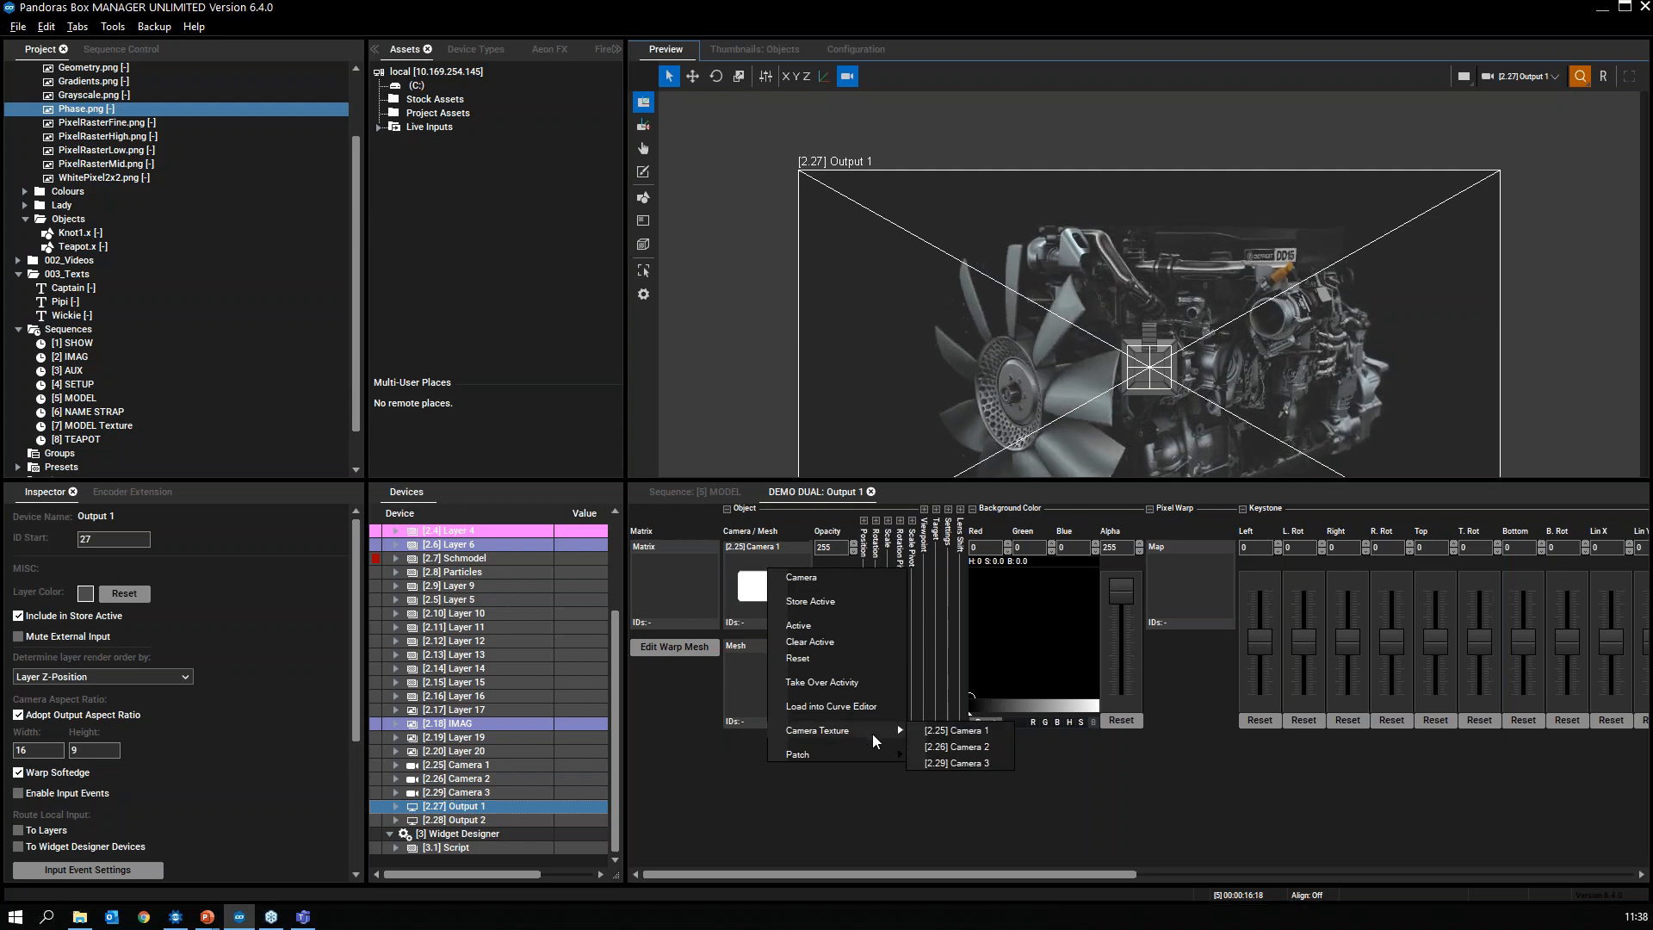
{"action": "left_click", "coordinate": [960, 763]}
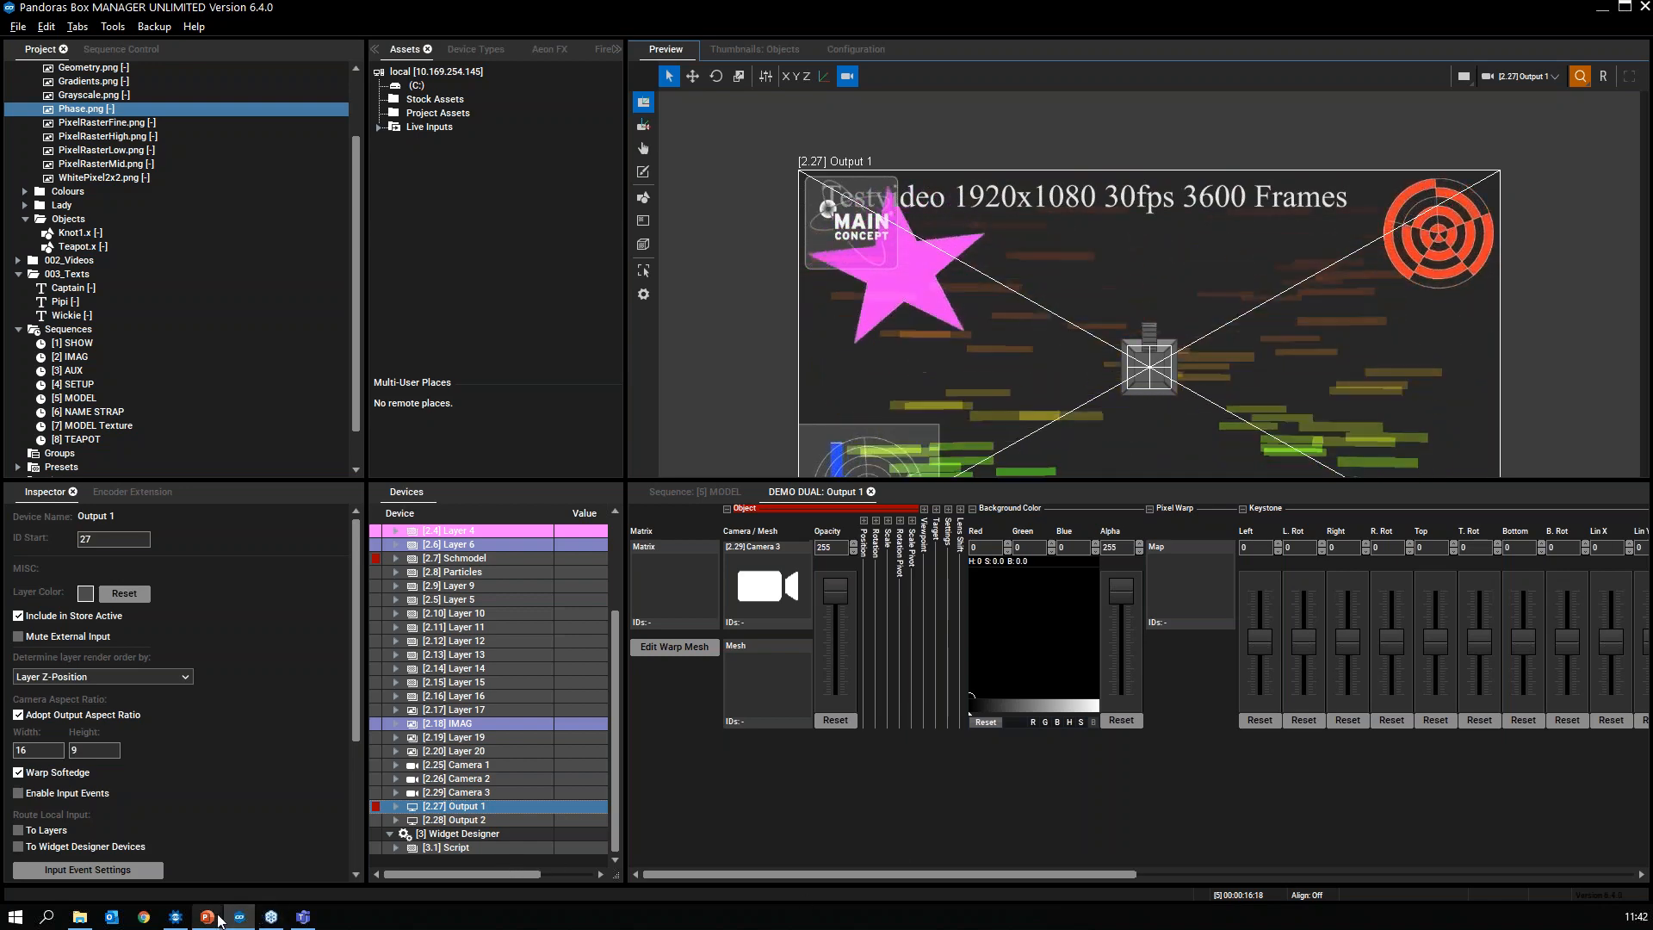
Step: Switch to the PowerPoint slide show and advance past the Output Pass slide to the closing slide
{"action": "mouse_move", "coordinate": [207, 915]}
{"action": "left_click", "coordinate": [312, 839]}
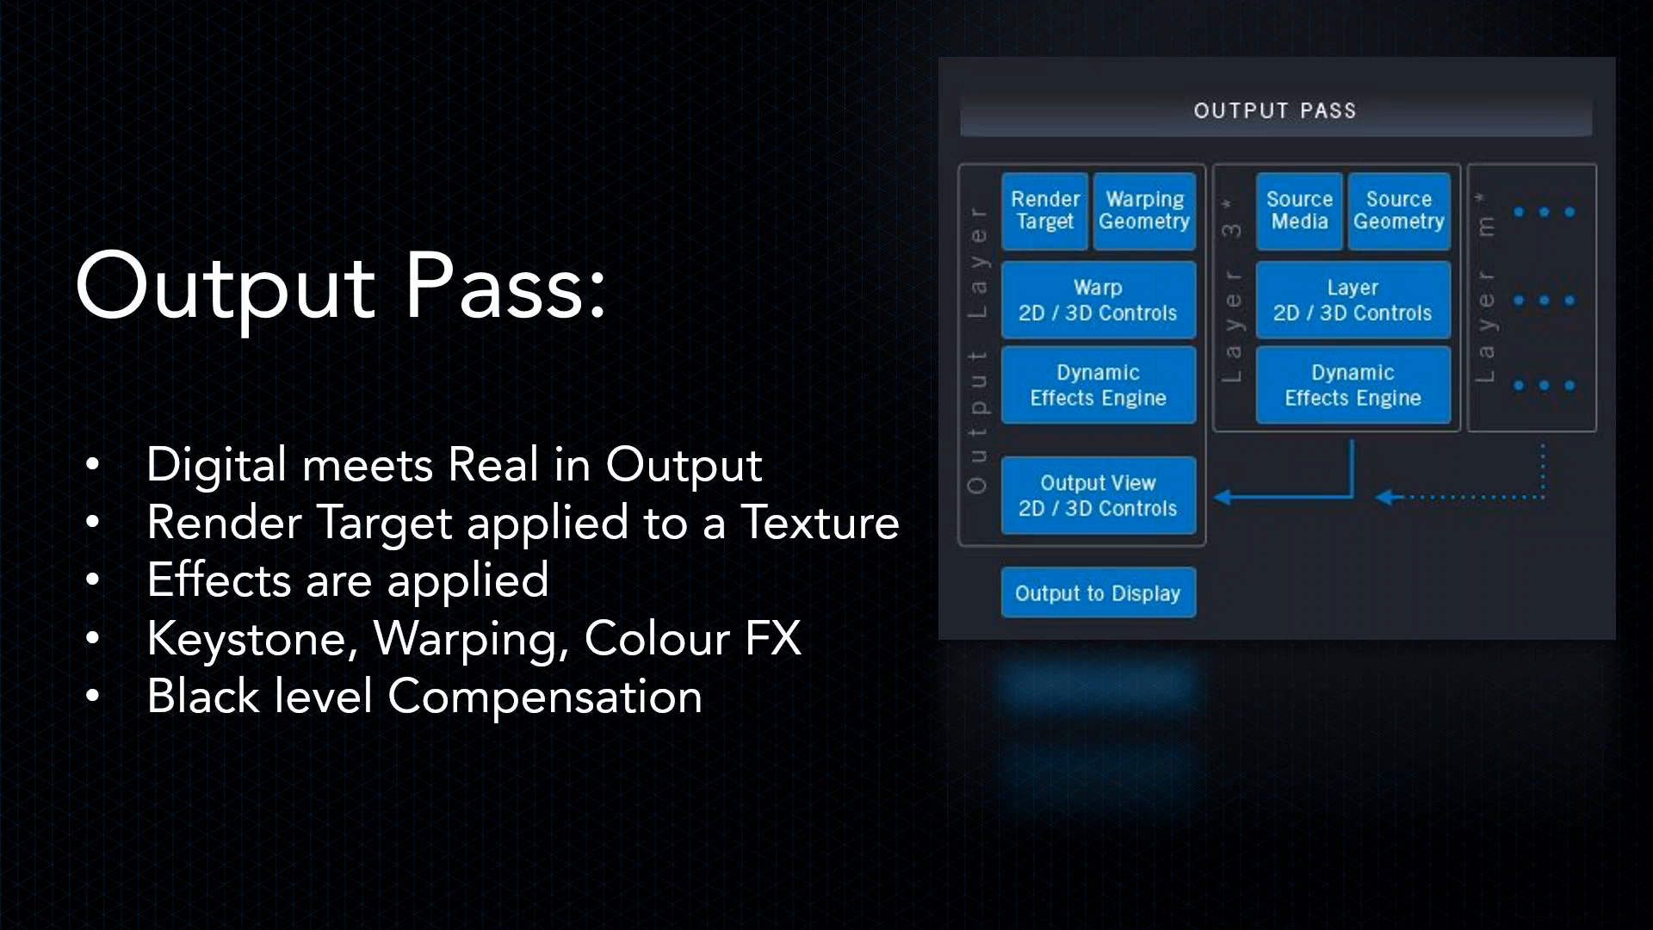
{"action": "key", "text": "Right"}
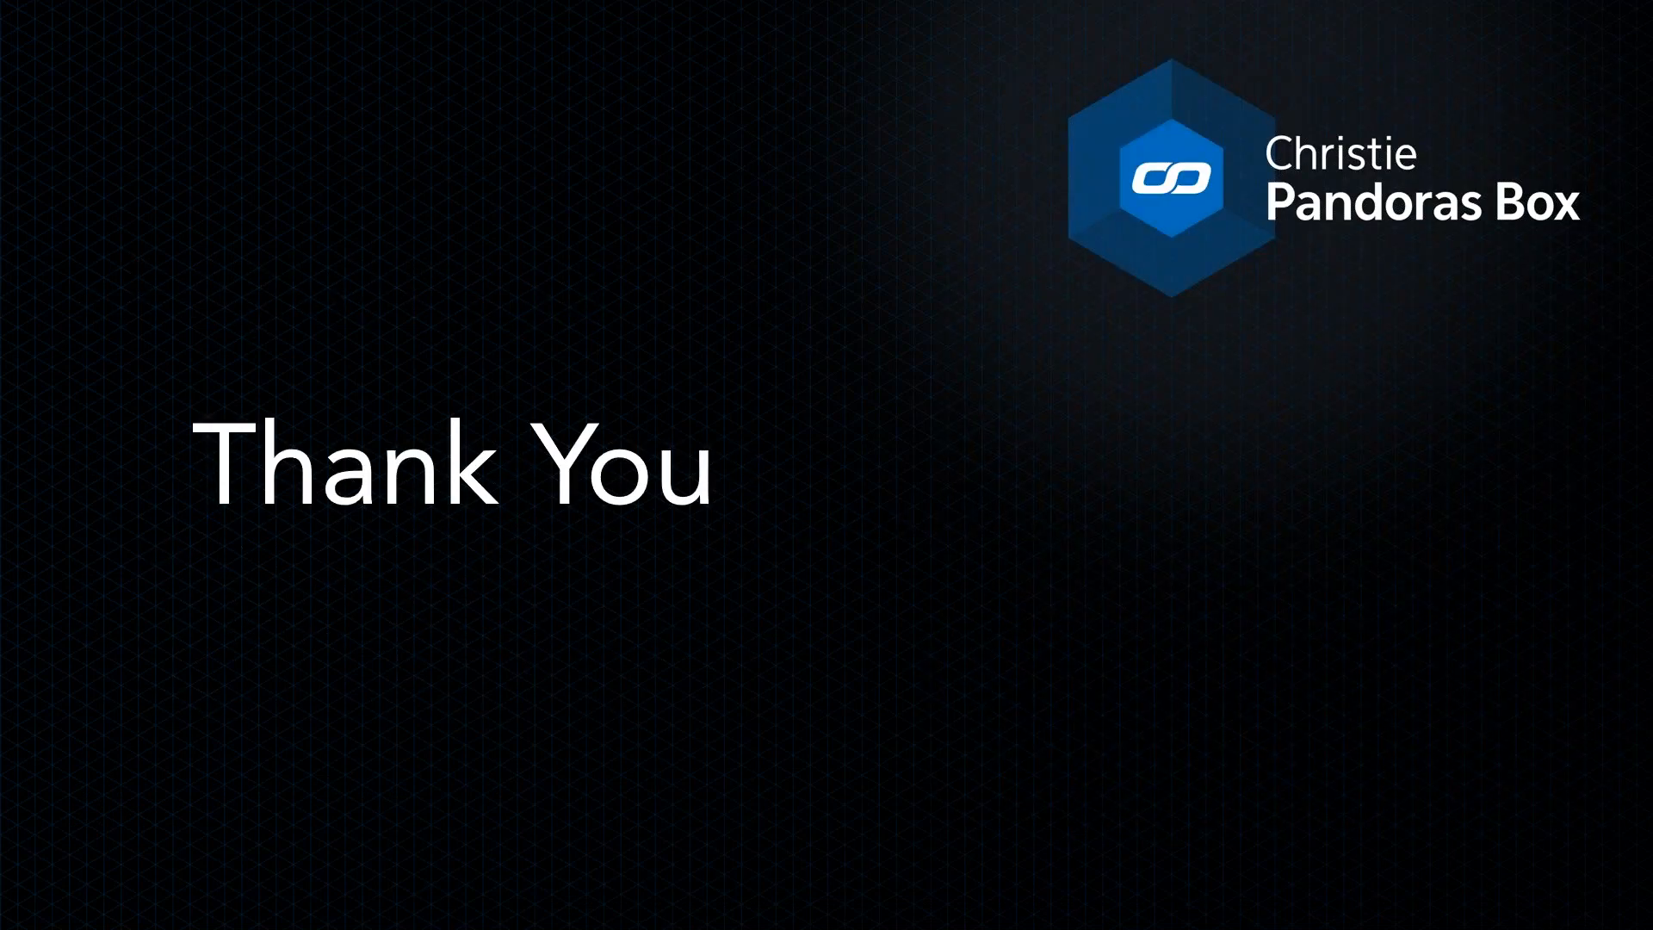